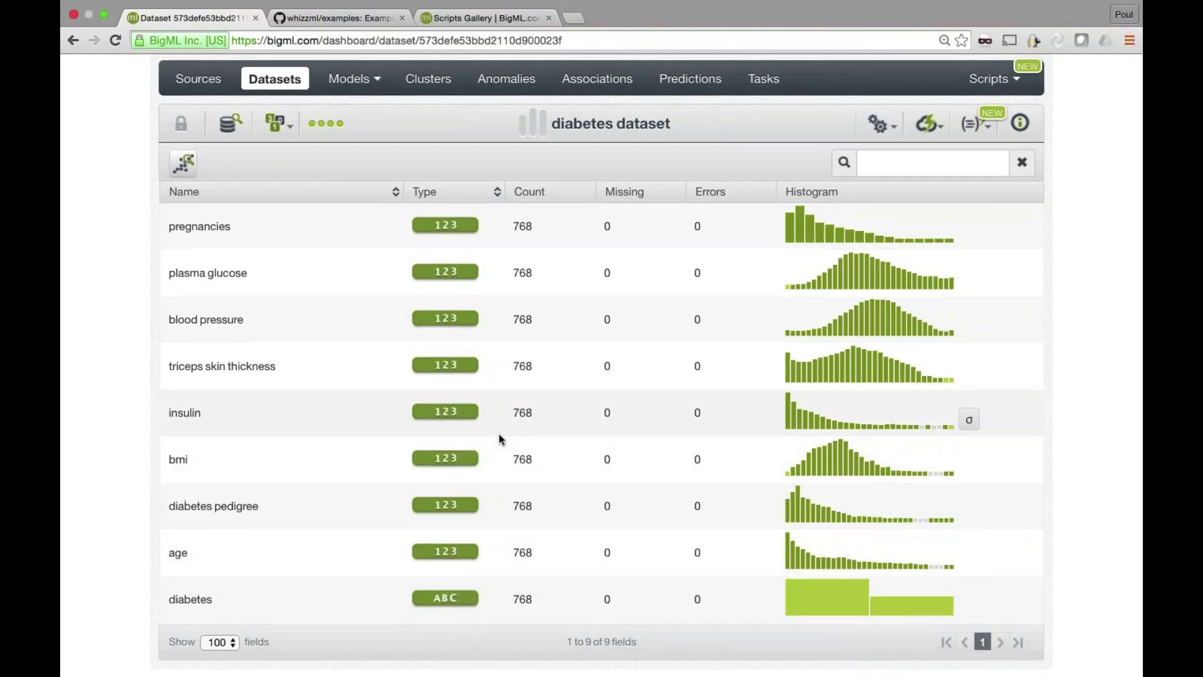
Step: Browse BigML's public gallery Scripts listing and glance at its category list
scroll(498, 433, "up", 3)
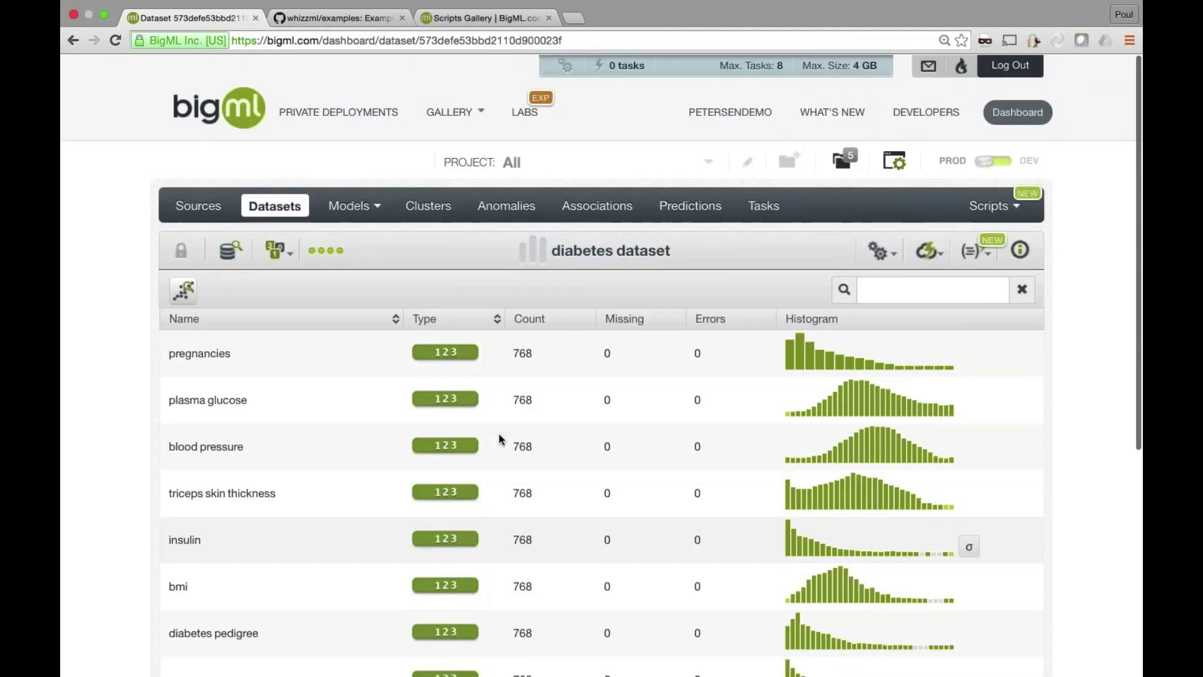
left_click(442, 120)
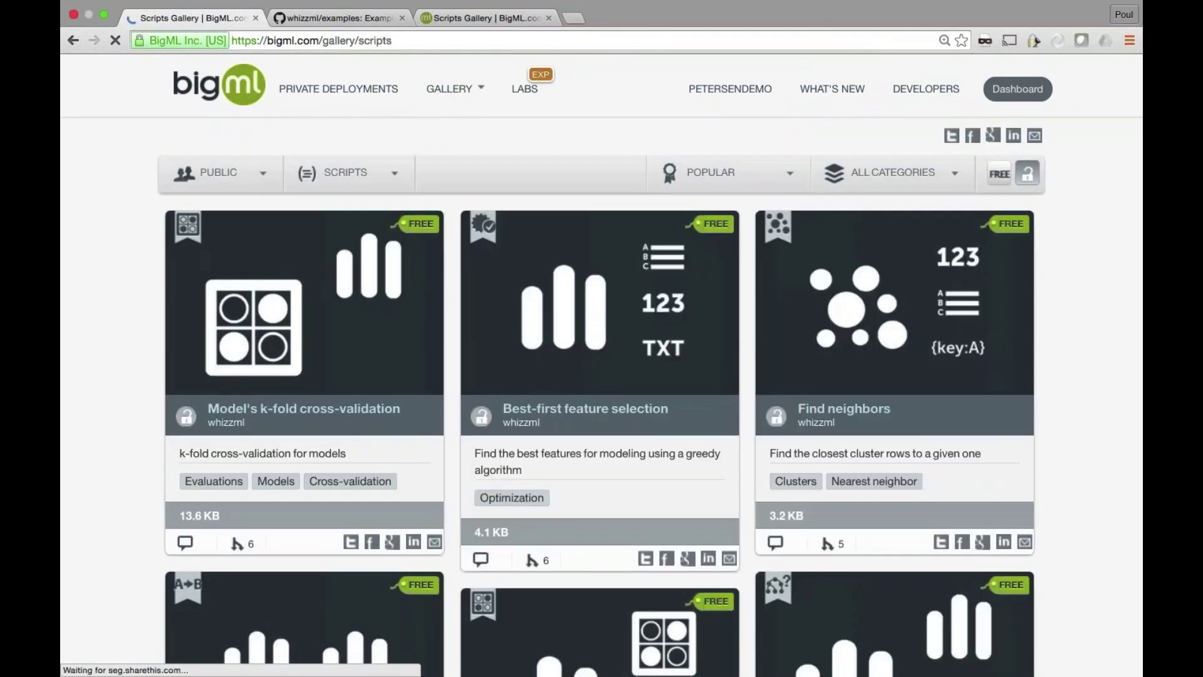
scroll(600, 303, "down", 1)
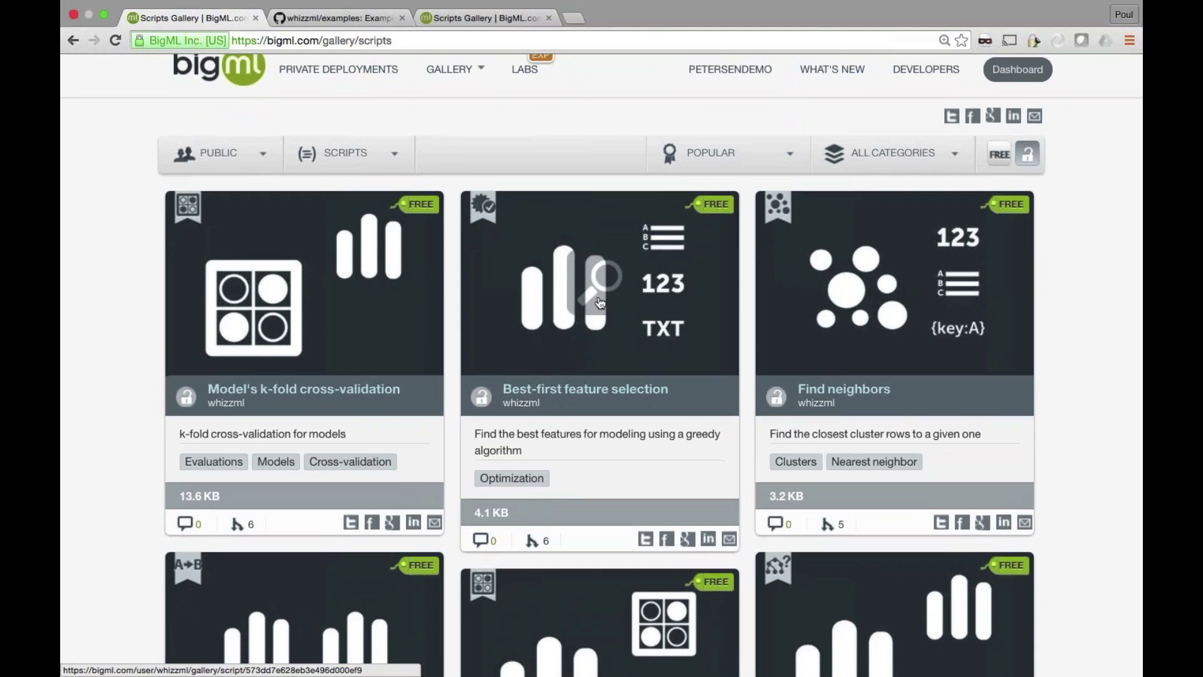
scroll(600, 303, "down", 1)
left_click(904, 152)
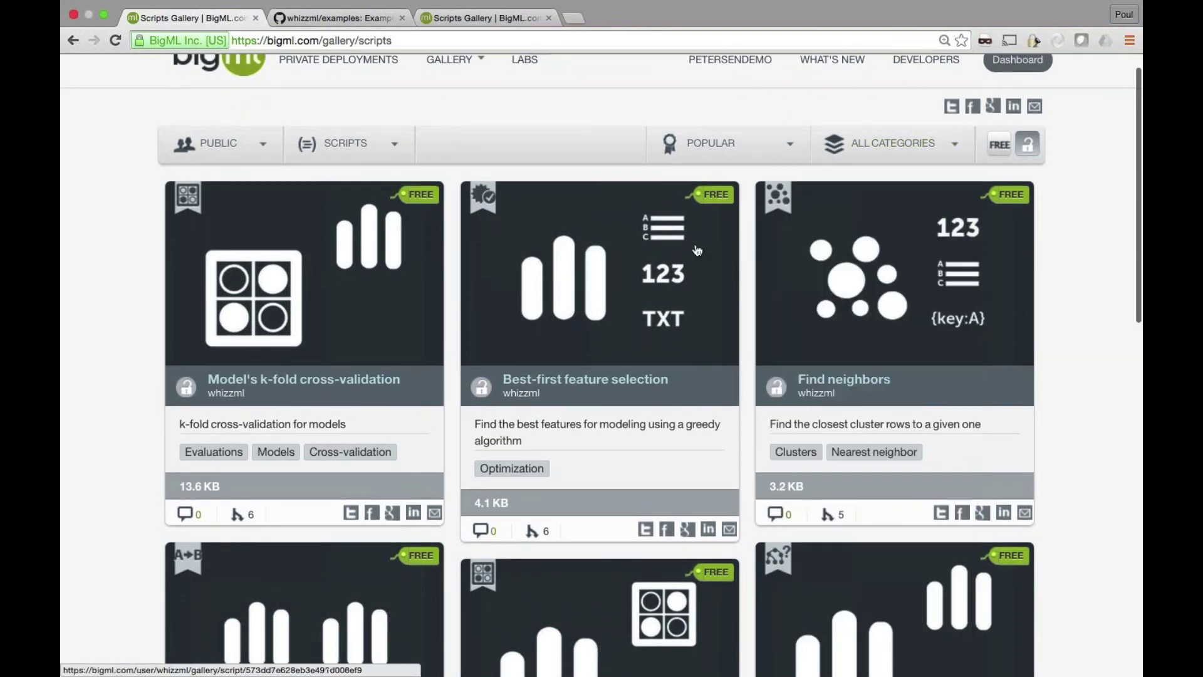
left_click(882, 149)
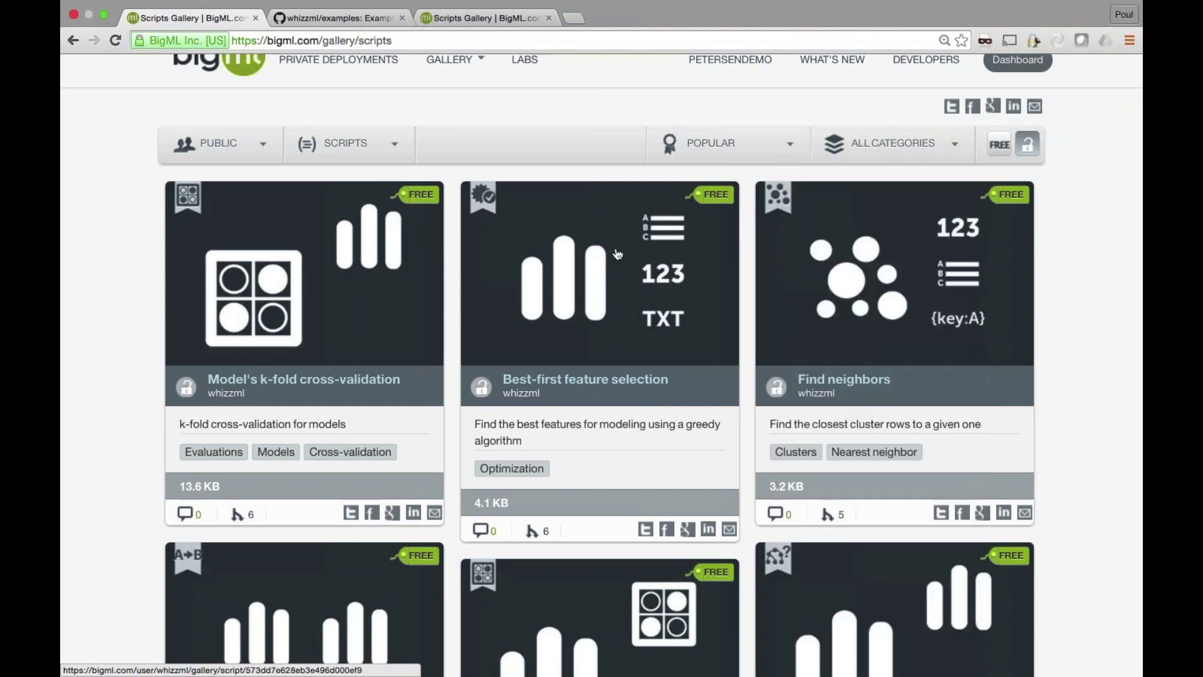
Step: Open the Best-first feature selection script and expand its source code
left_click(592, 282)
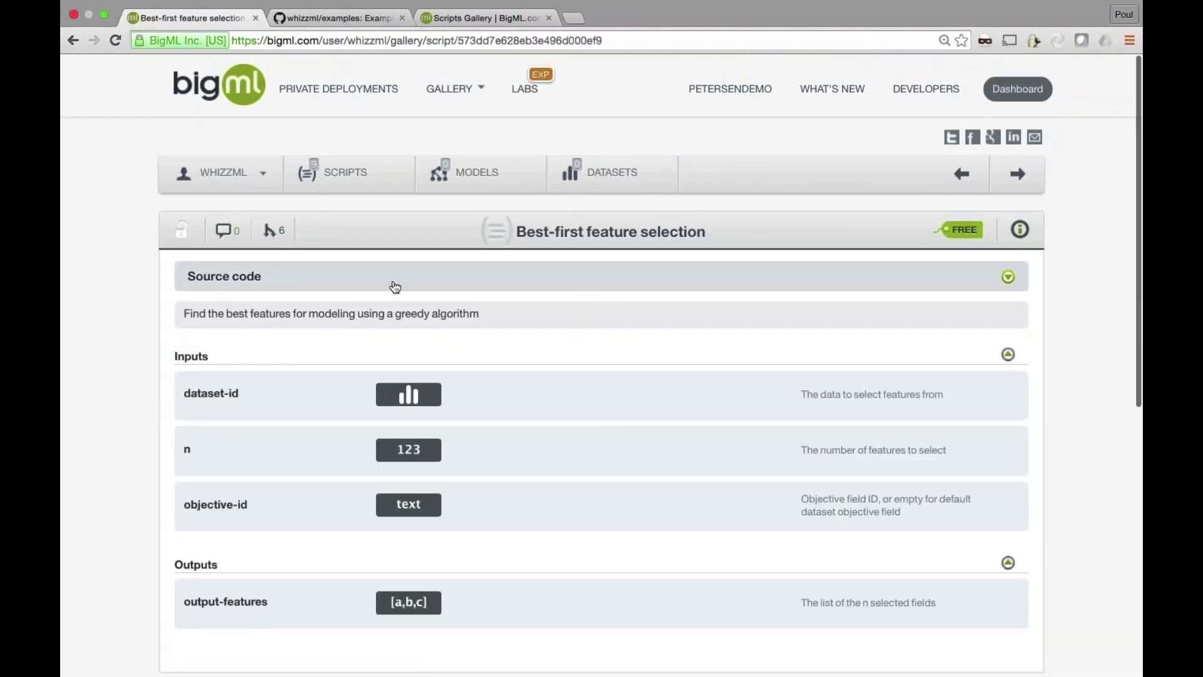
left_click(394, 286)
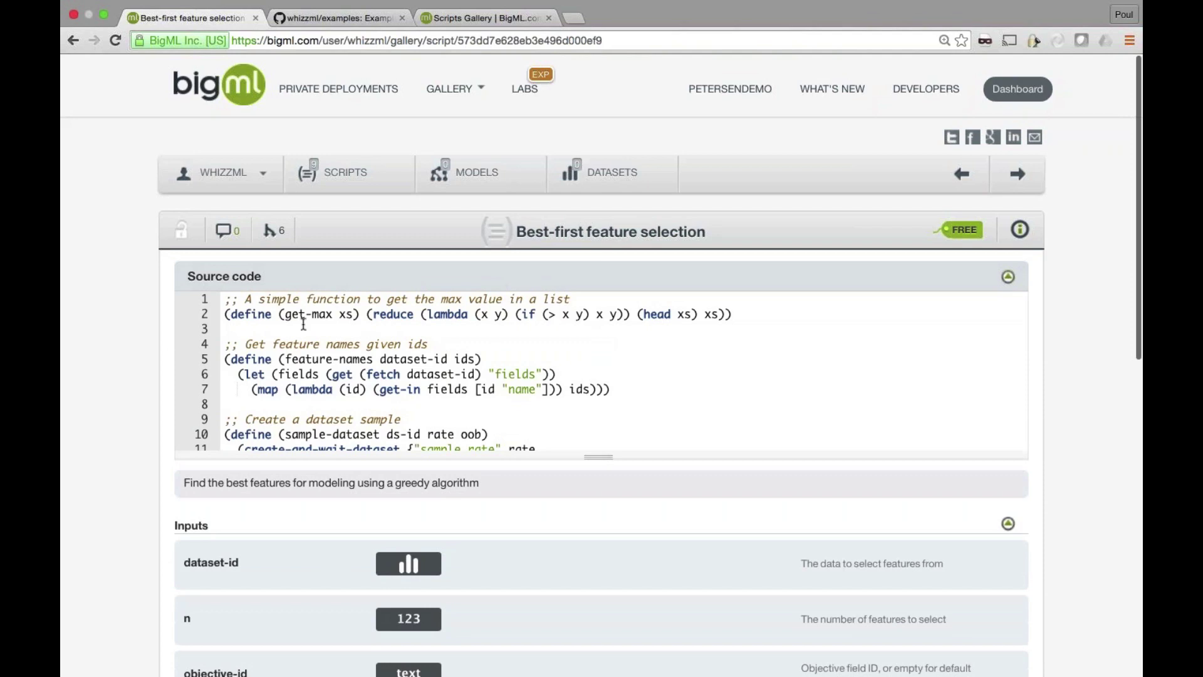
scroll(134, 374, "down", 3)
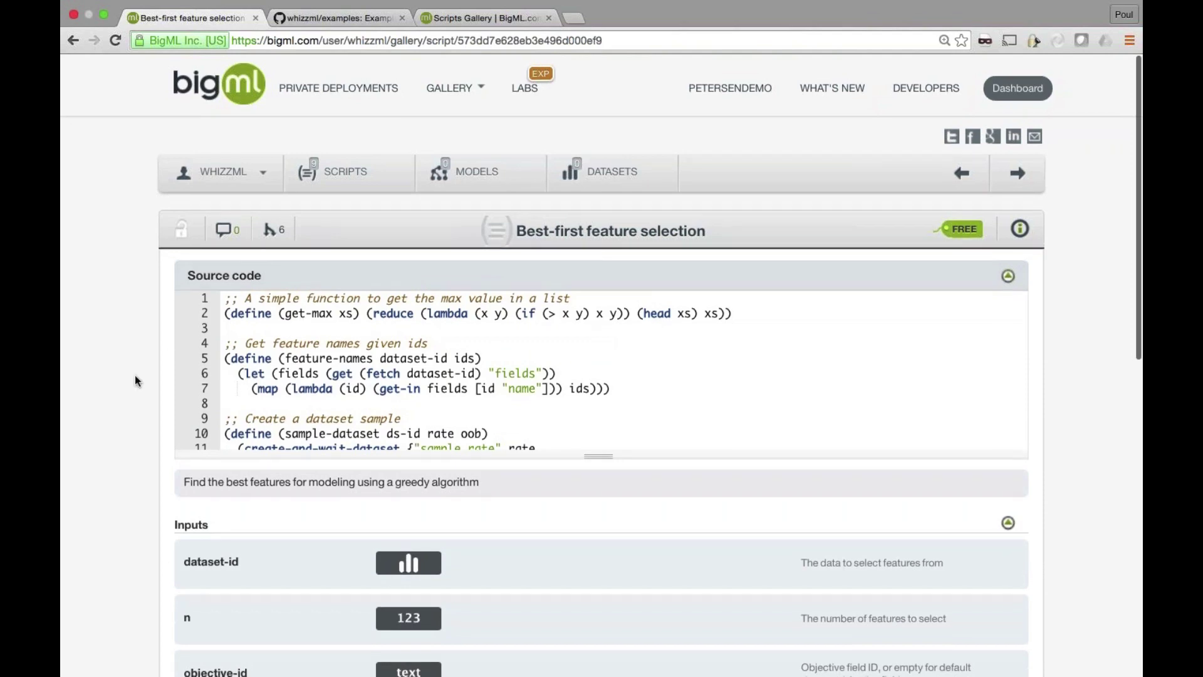
scroll(135, 377, "down", 3)
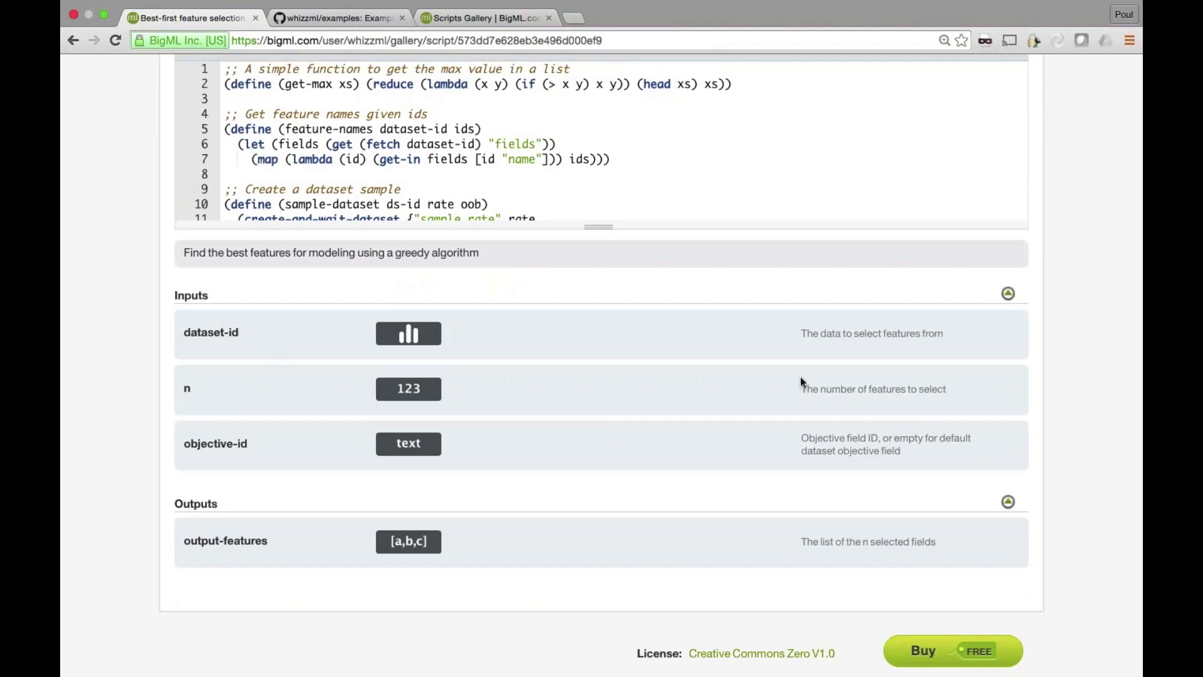
Step: Review the n and objective-id input descriptions, then request a free copy via Buy FREE
left_click_drag(802, 383, 940, 406)
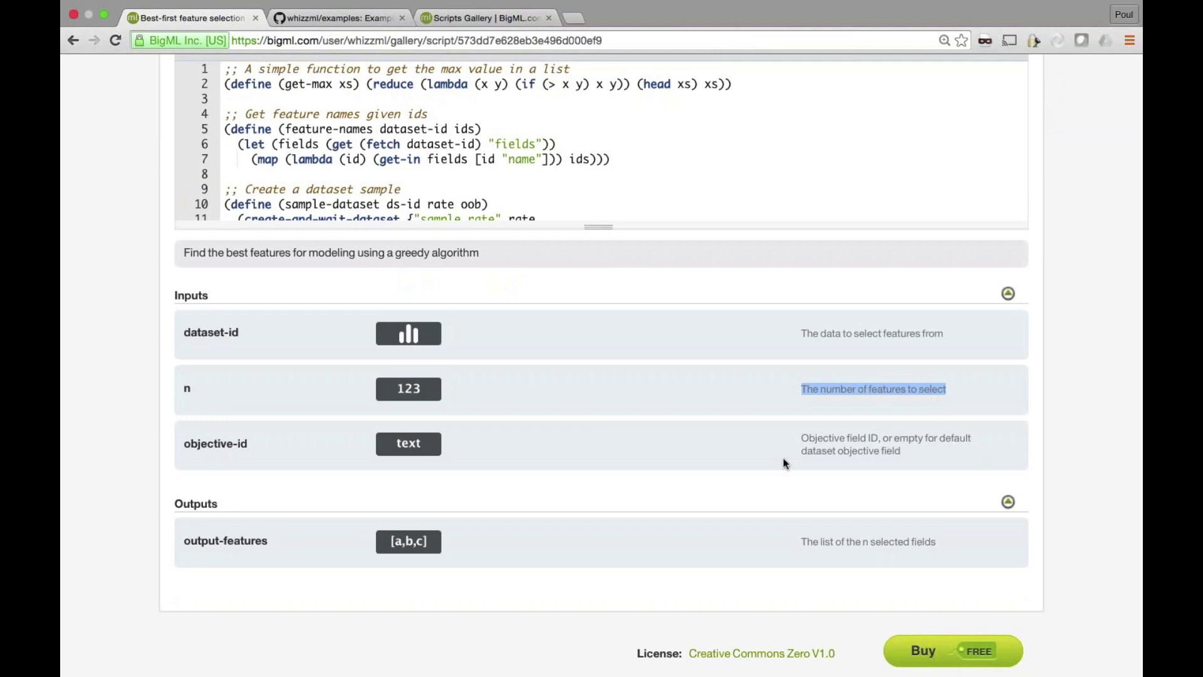
left_click_drag(794, 435, 905, 448)
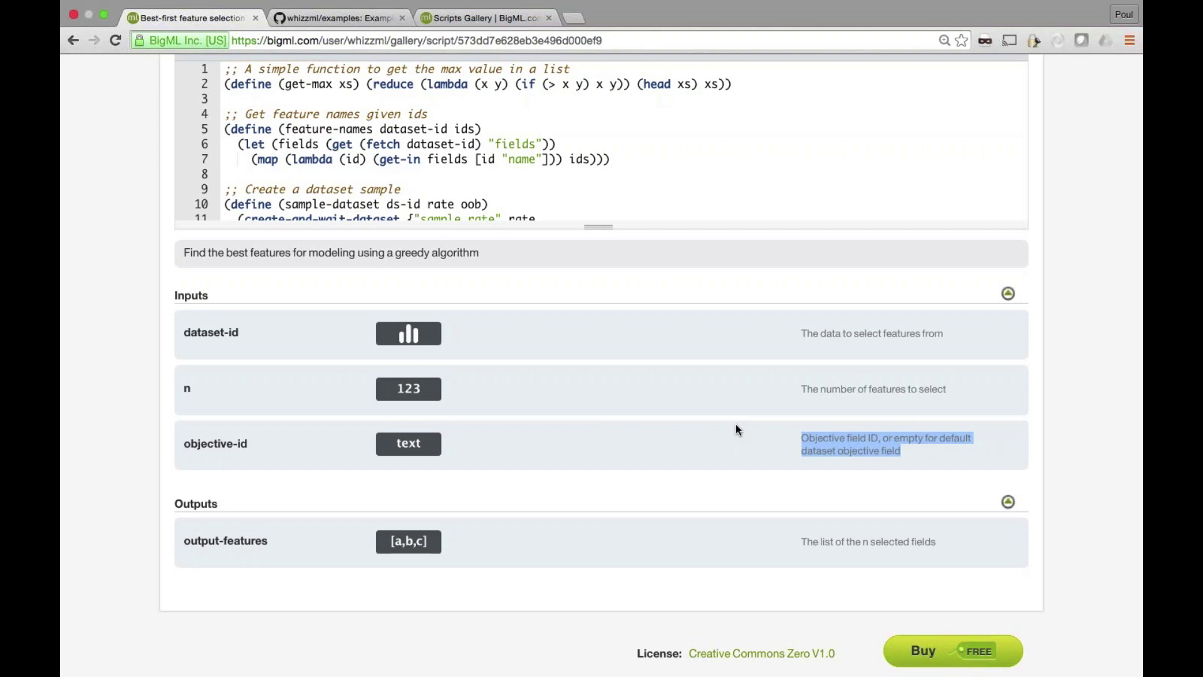
scroll(736, 424, "down", 1)
left_click(779, 532)
left_click_drag(940, 525, 776, 515)
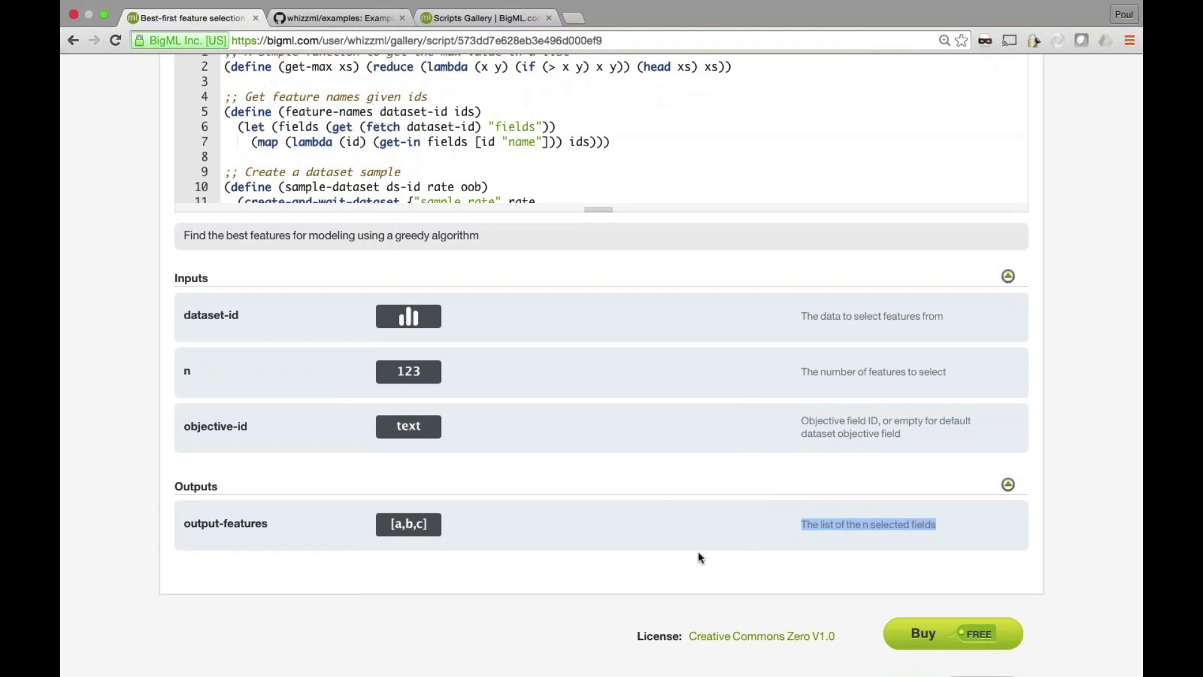
scroll(698, 552, "down", 1)
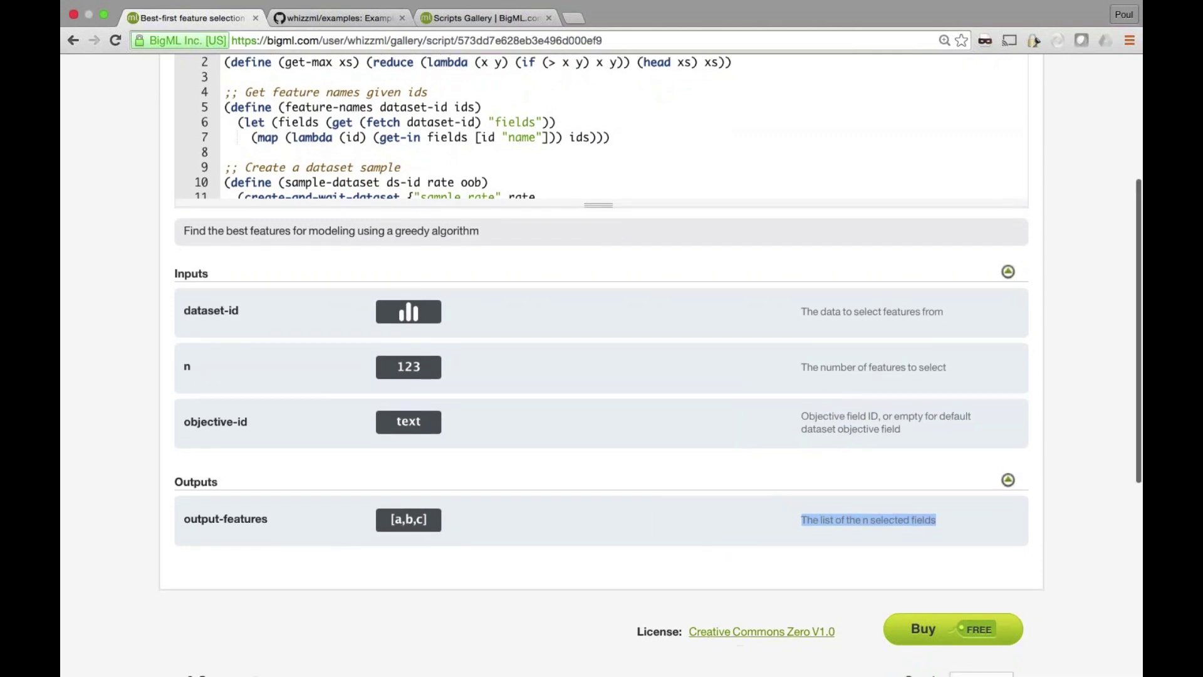
scroll(698, 550, "up", 5)
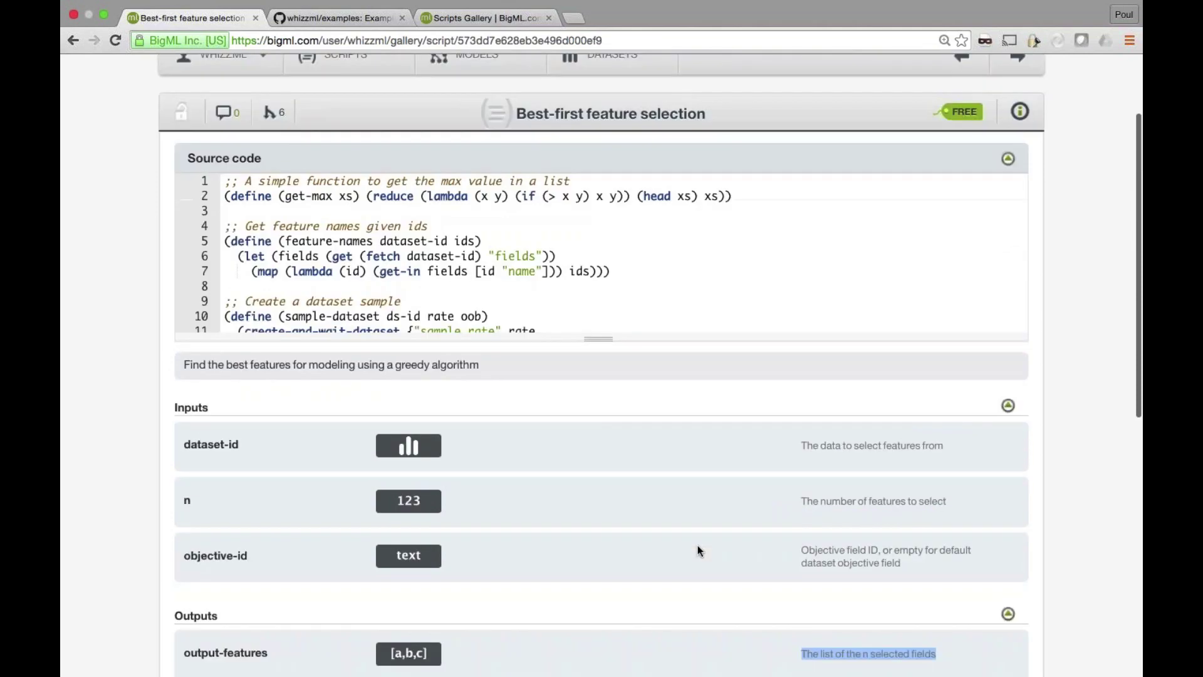
scroll(698, 551, "down", 5)
left_click(925, 651)
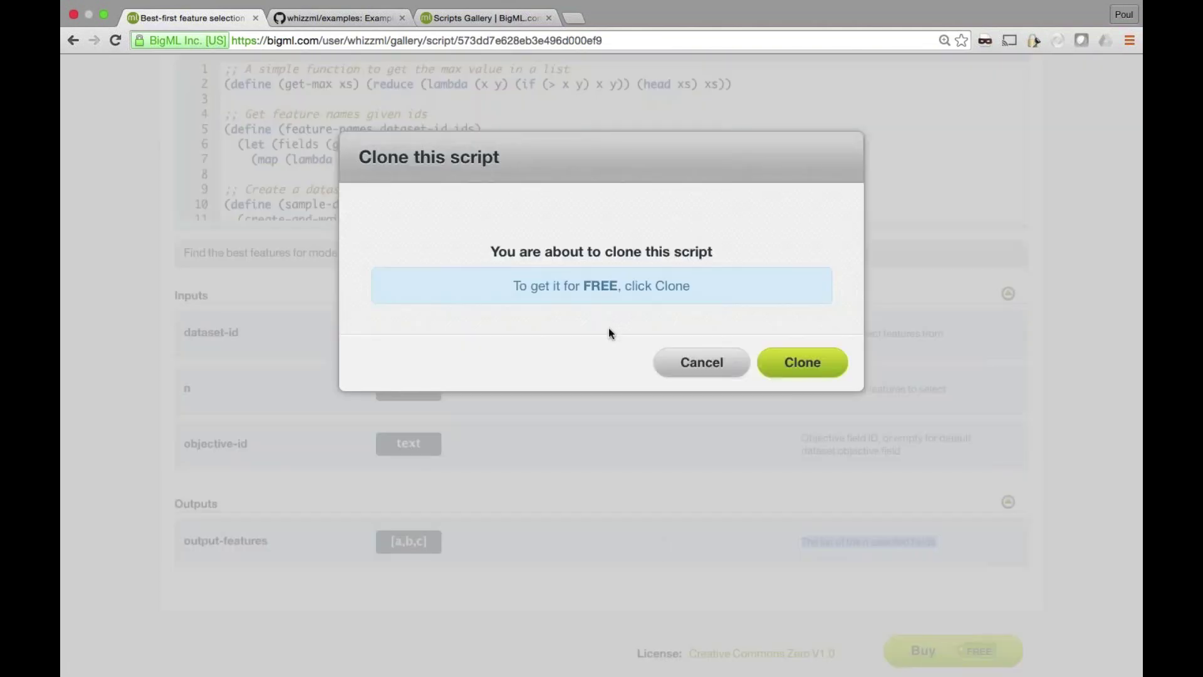
Step: Confirm the clone and open the copied Best-first feature selection from your Scripts list
left_click(795, 362)
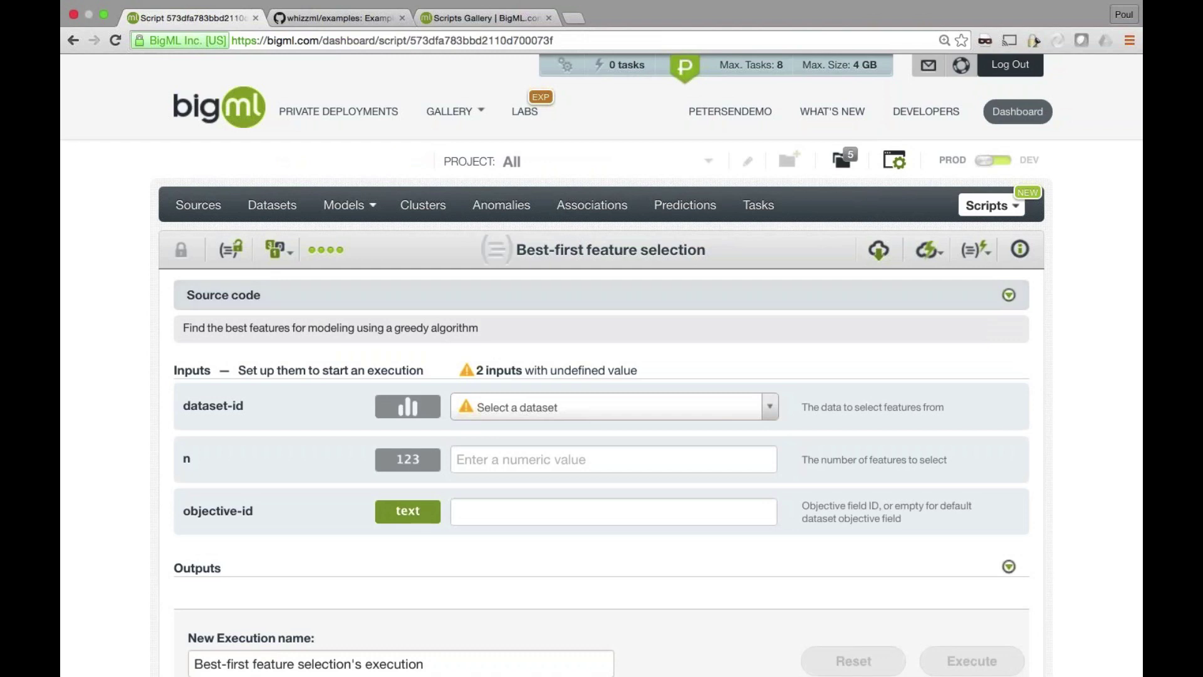
mouse_move(979, 217)
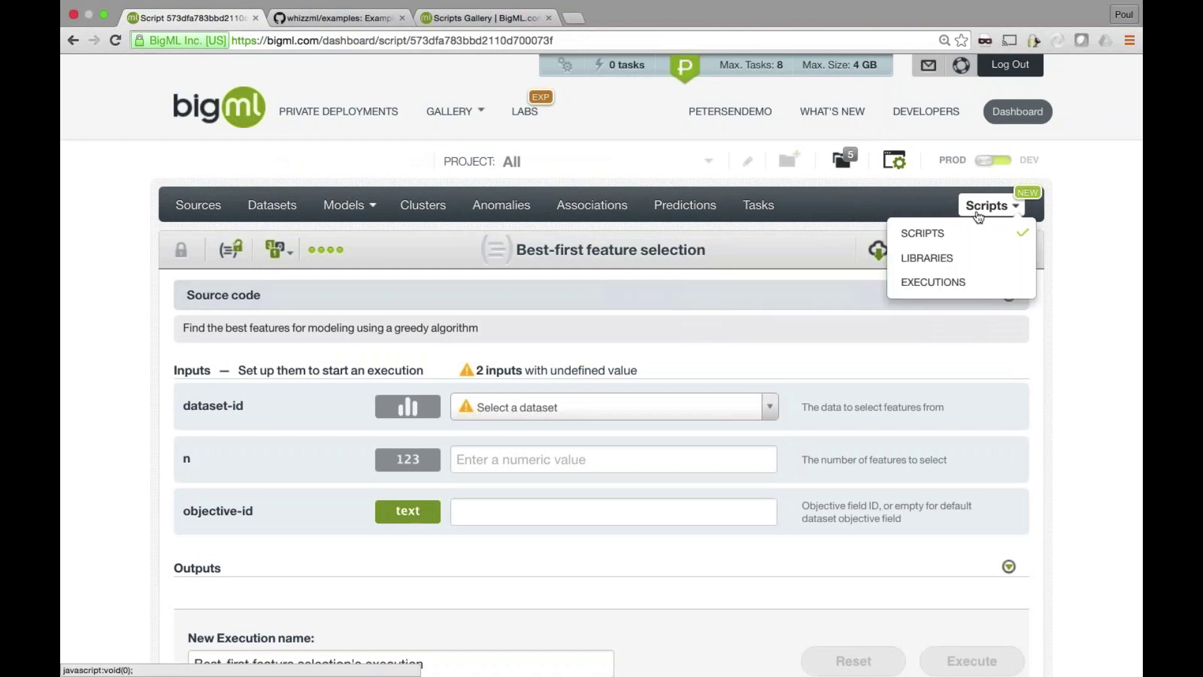
left_click(961, 233)
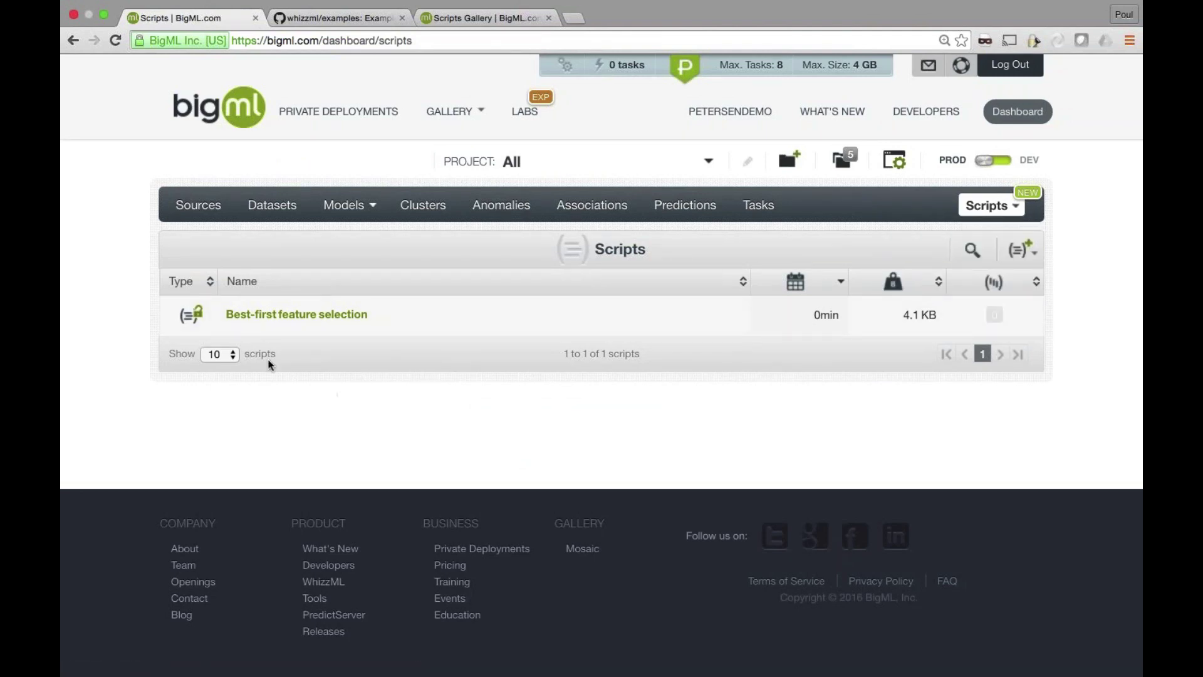
left_click(288, 315)
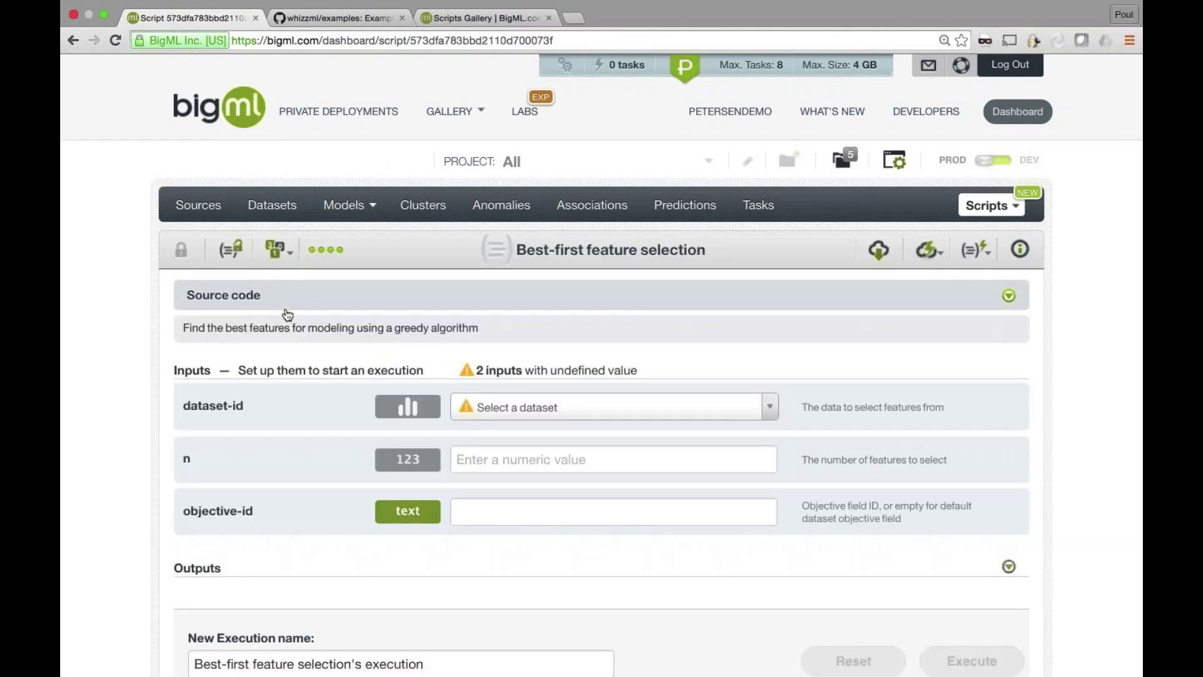
Step: Fill dataset-id with diabetes dataset and n with 2, then go to the Datasets list
left_click(527, 408)
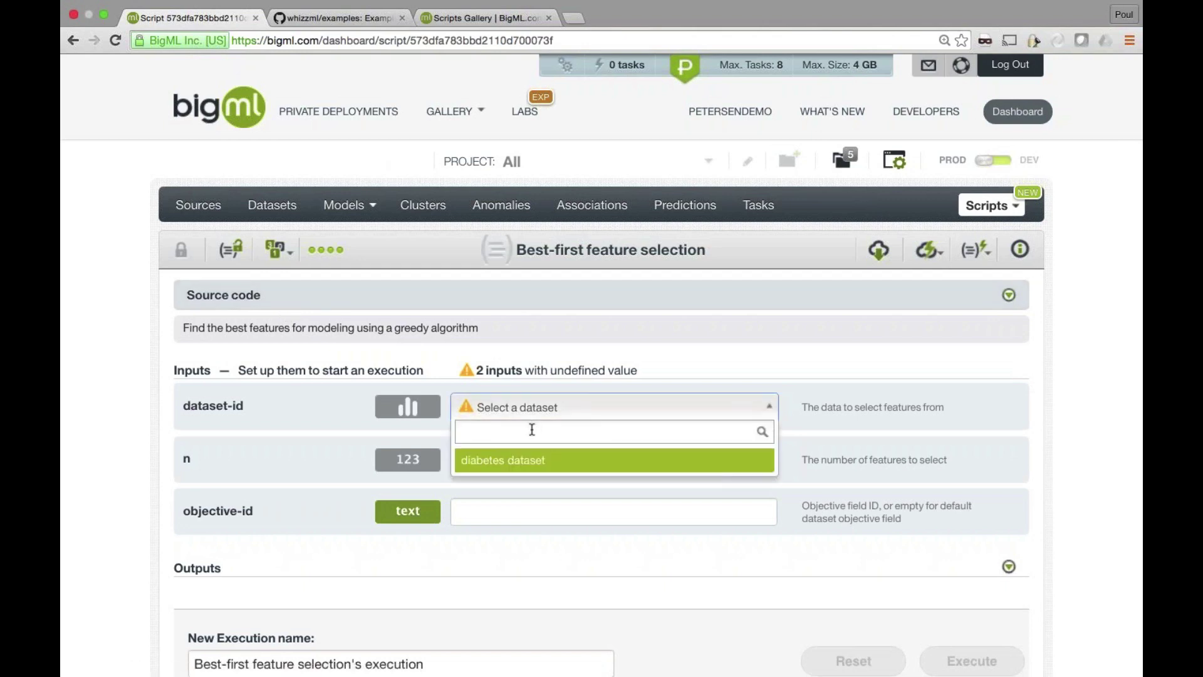
key("Return")
left_click(521, 461)
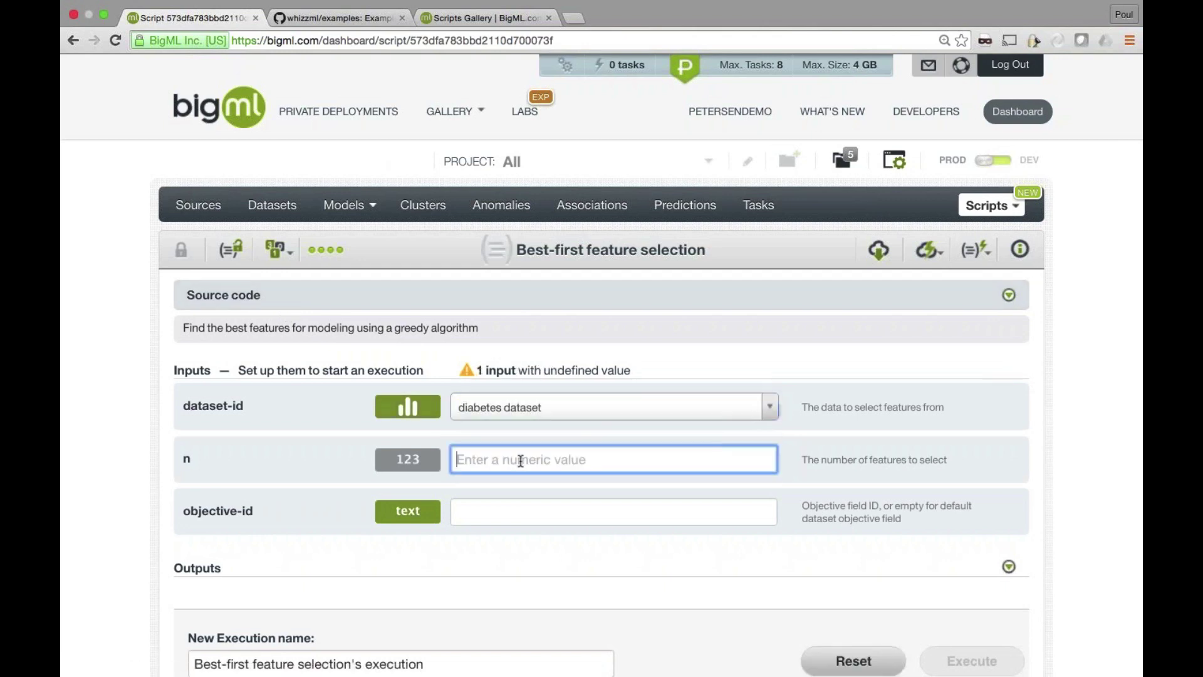
type("2")
left_click(519, 512)
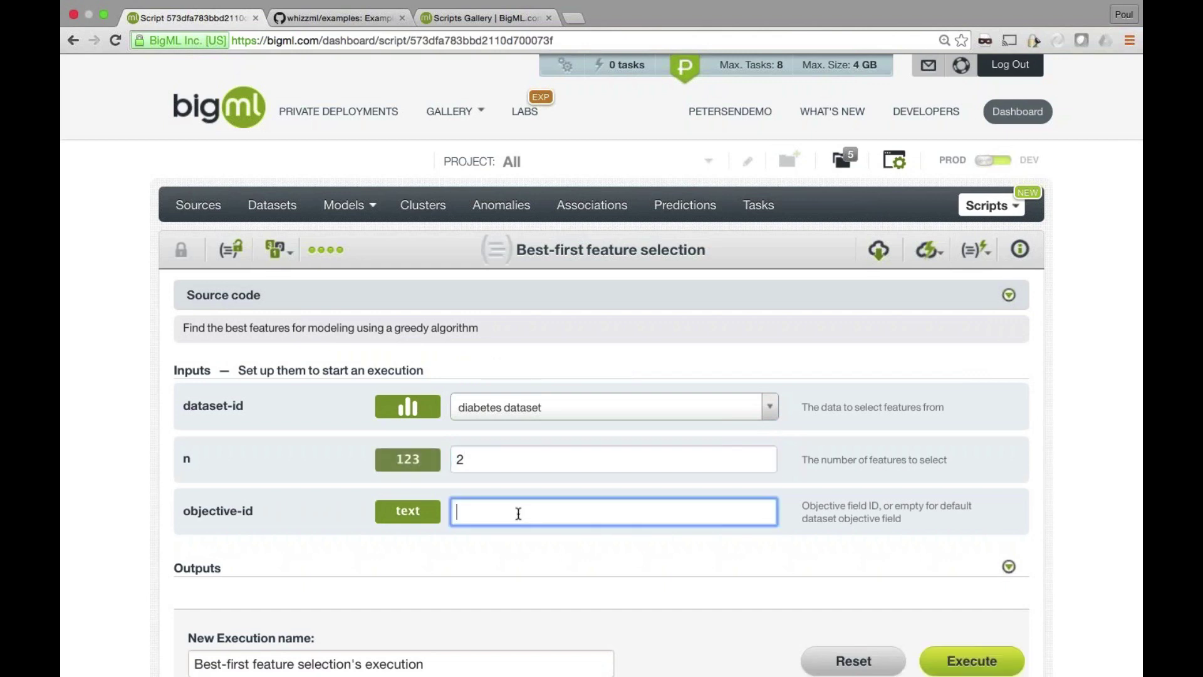
type("diab")
key("BackSpace")
key("BackSpace")
key("BackSpace")
key("BackSpace")
left_click(274, 207)
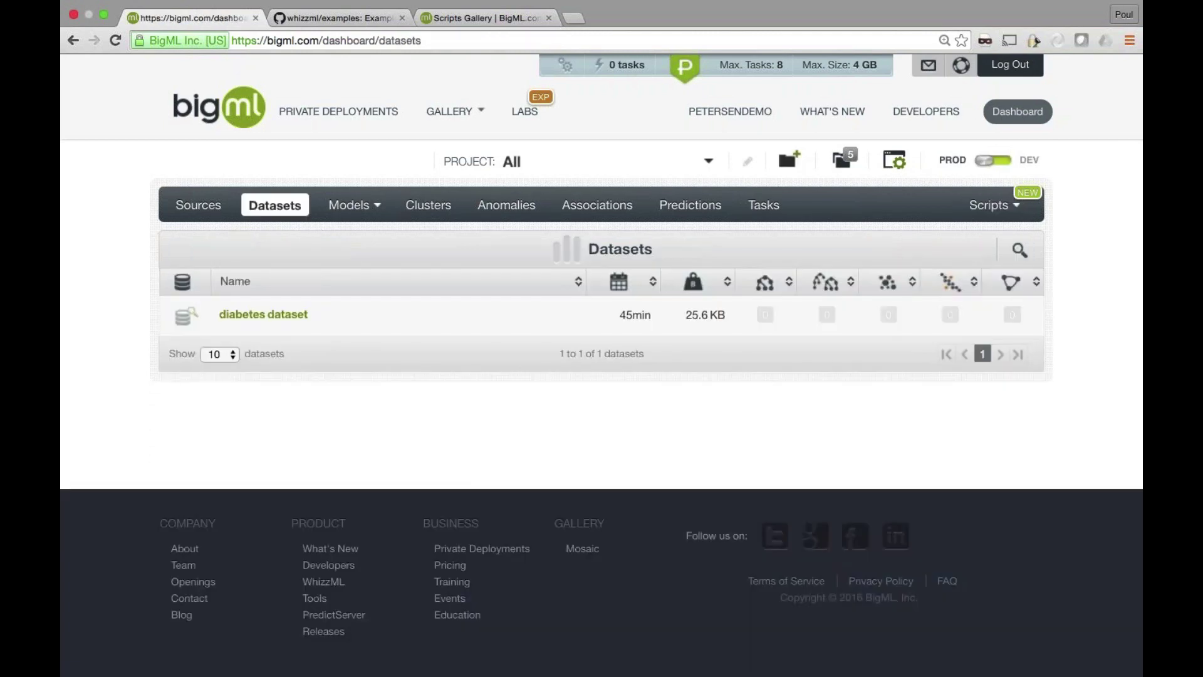
Step: Find the diabetes field's id 000008 in diabetes dataset, then reopen the cloned script
left_click(263, 315)
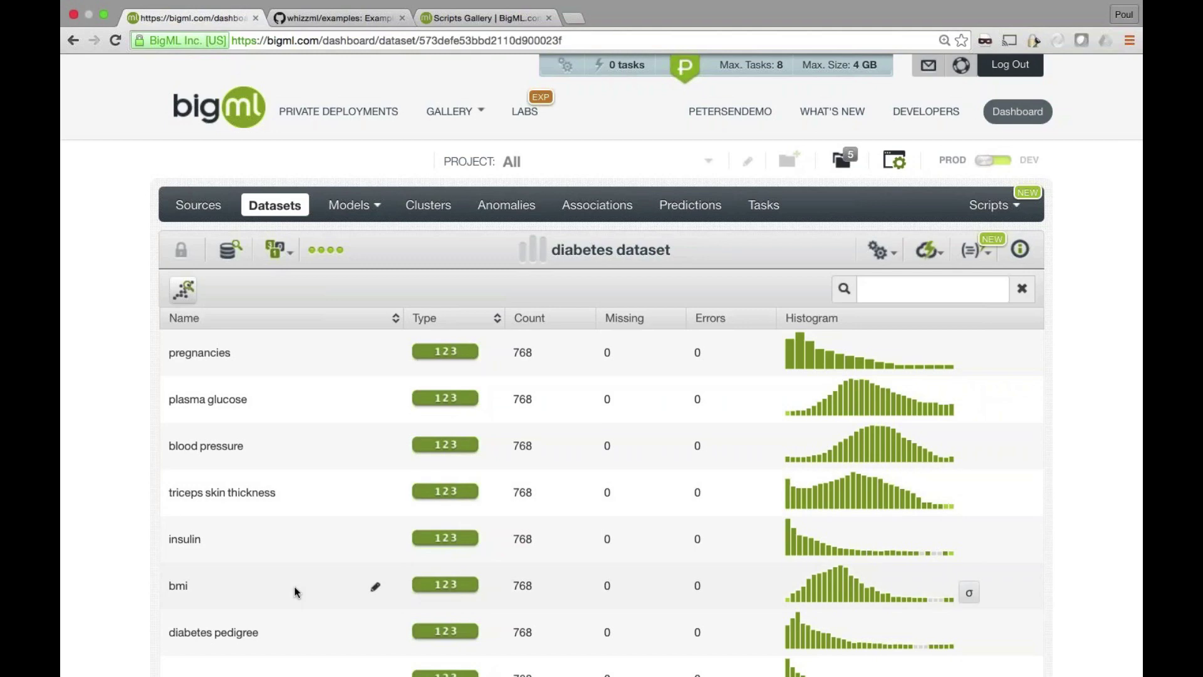
scroll(449, 595, "down", 3)
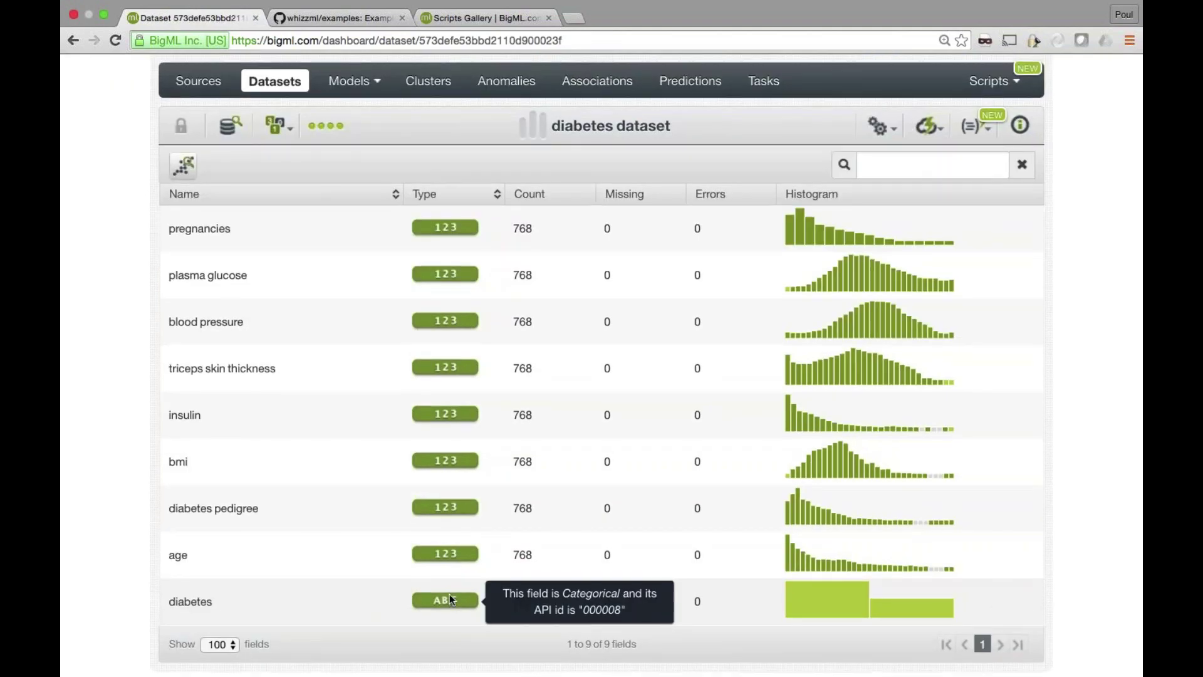
scroll(502, 552, "up", 3)
left_click(994, 204)
left_click(922, 233)
left_click(471, 315)
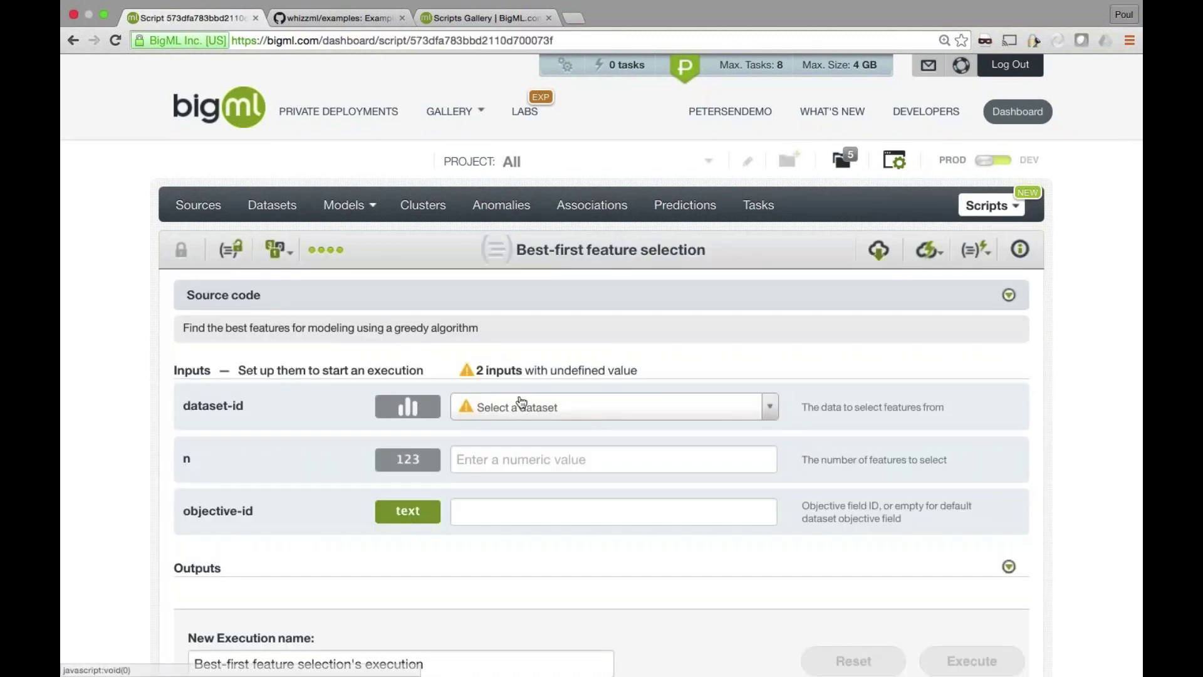
Step: Execute the script with diabetes dataset, n = 2 and objective-id 000008
left_click(518, 408)
type("di")
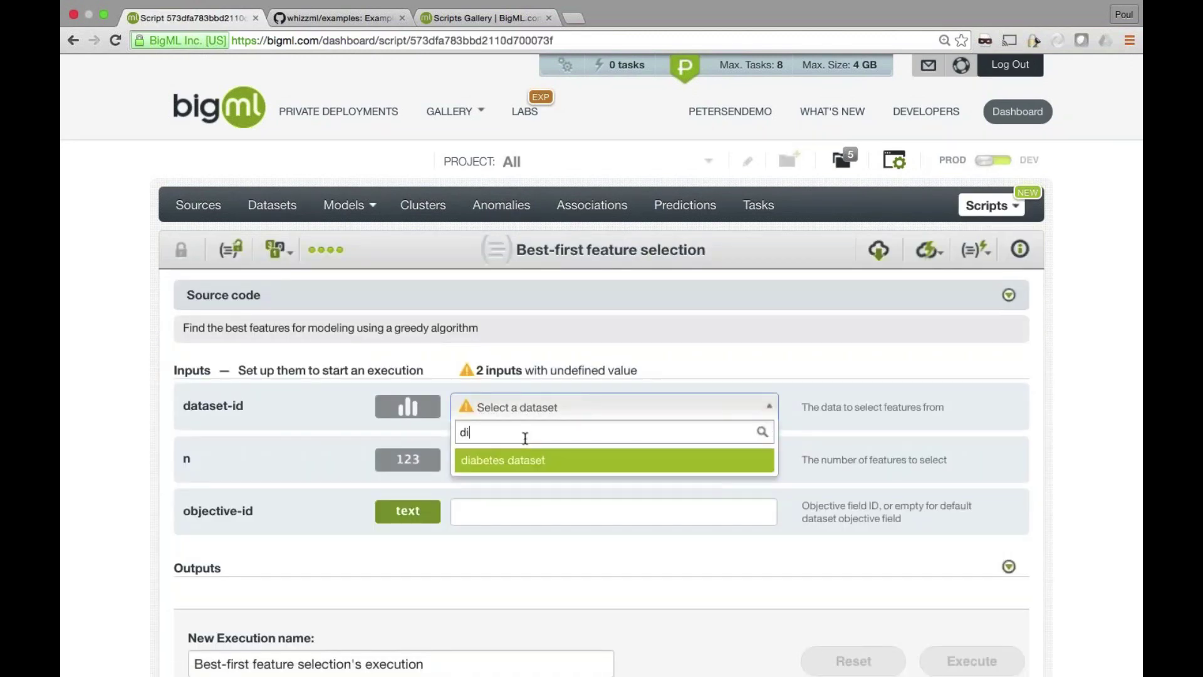
left_click(518, 464)
left_click(517, 465)
type("2")
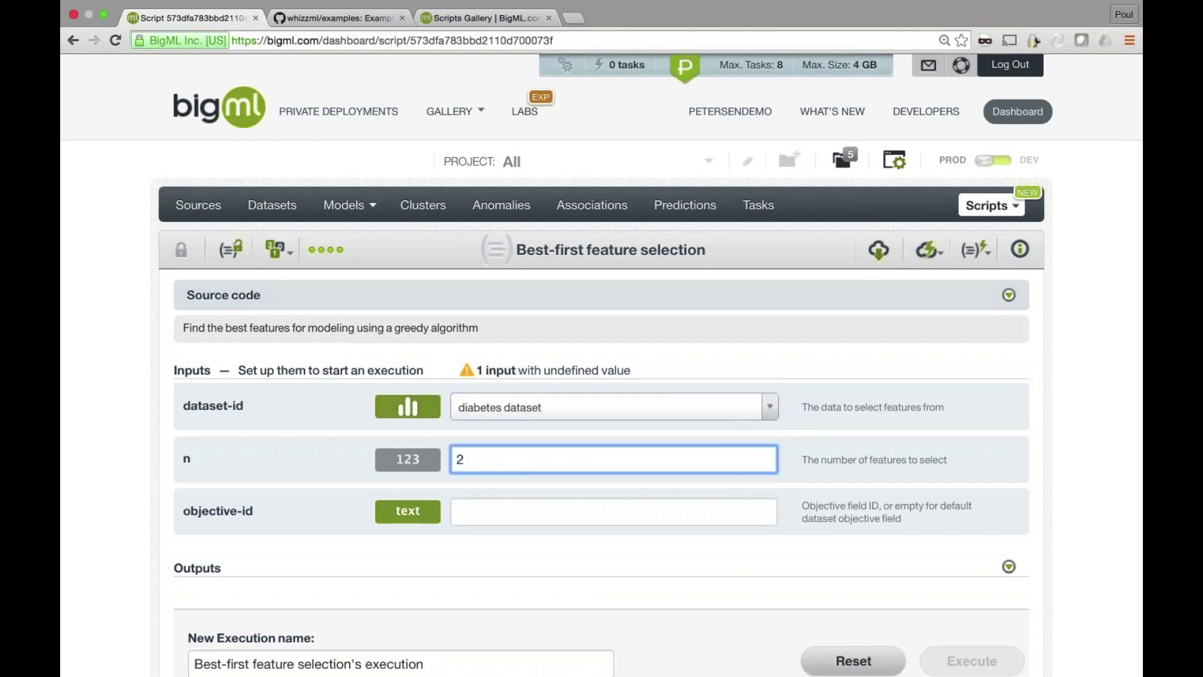
key("Tab")
type("000008")
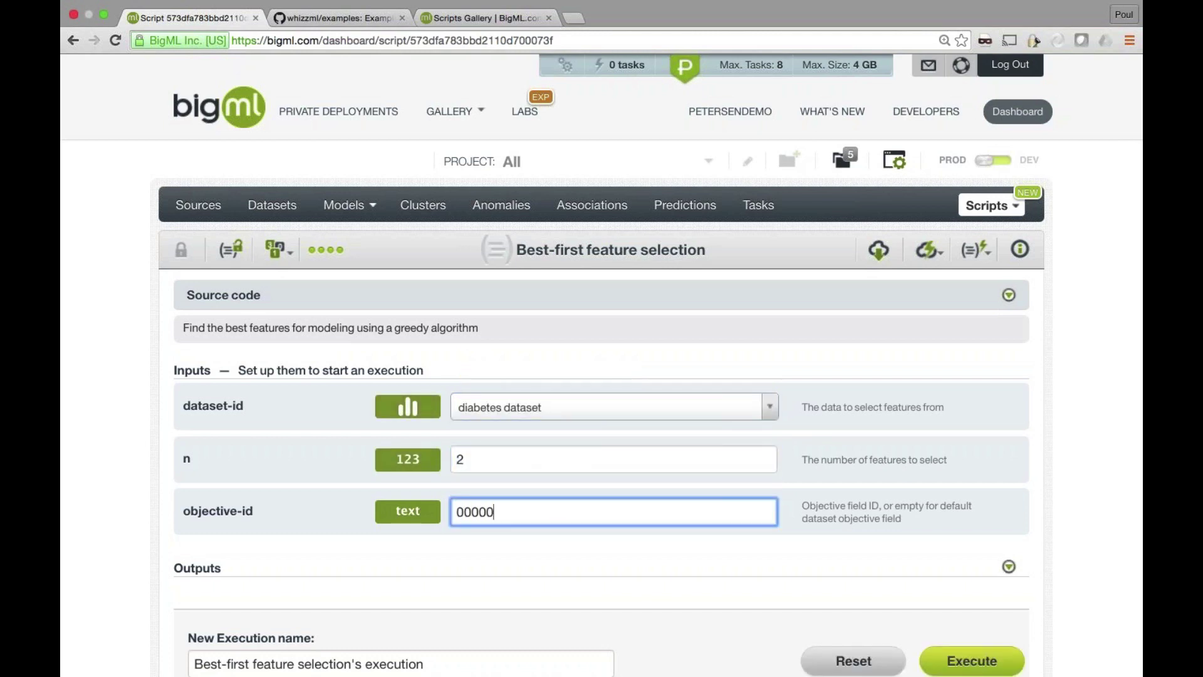
key("Return")
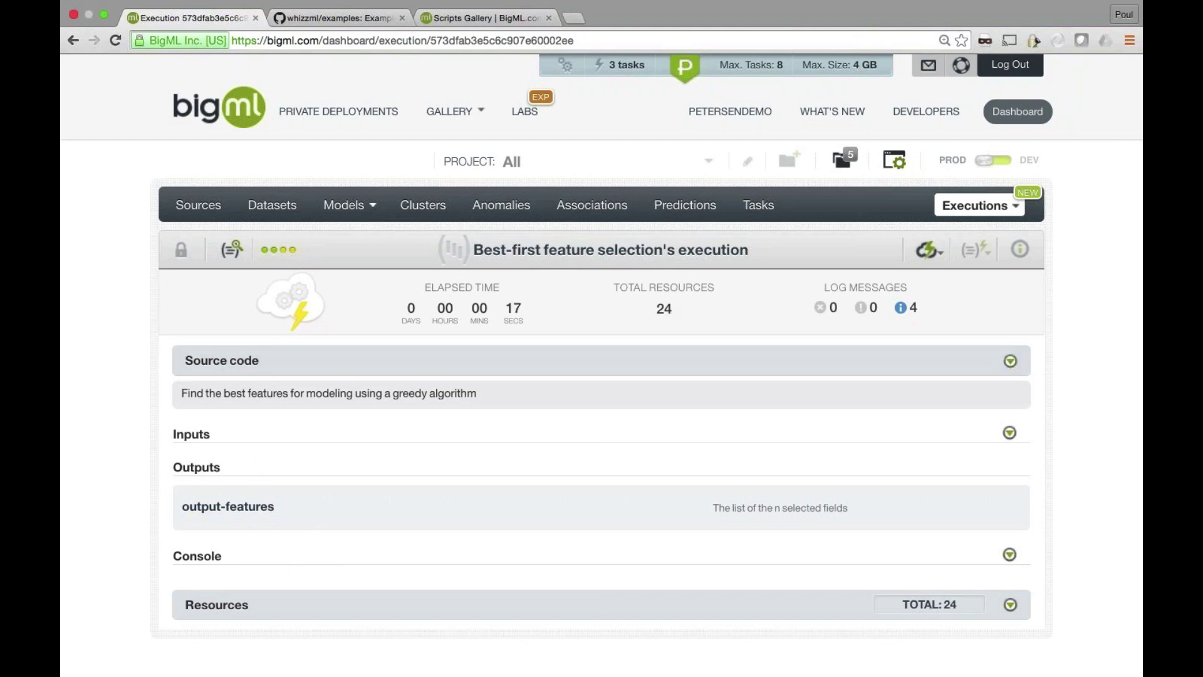
Step: Expand the execution's console log and mark feature ids such as 000006
left_click(1009, 554)
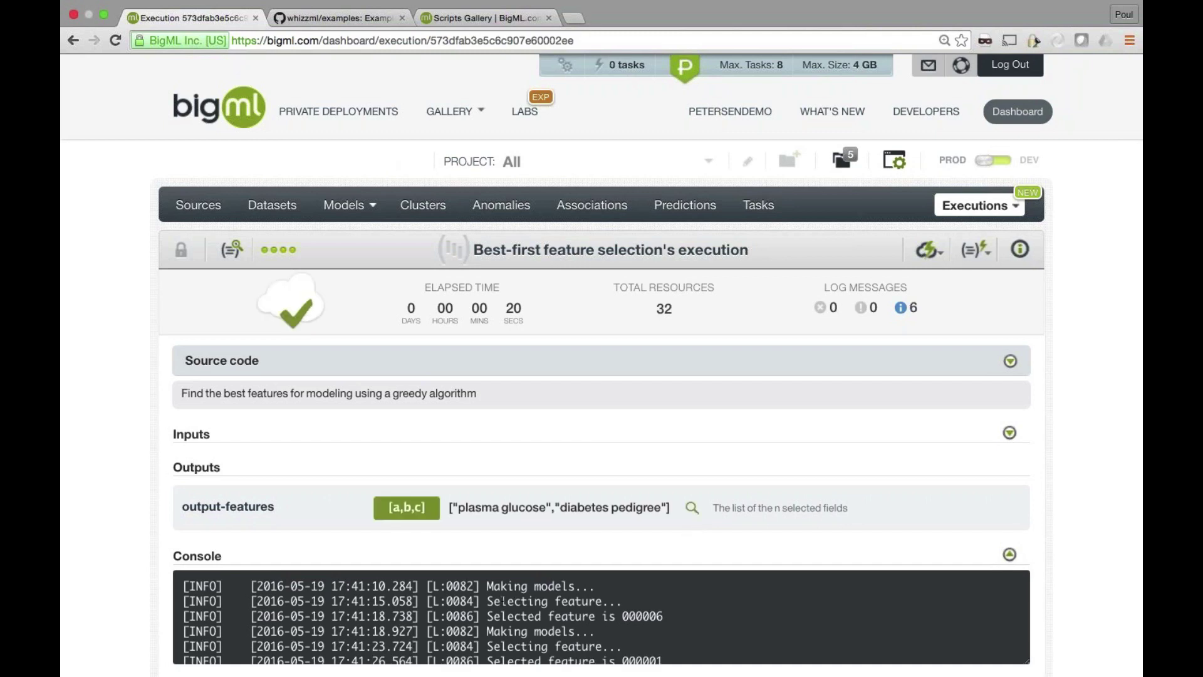
scroll(501, 601, "down", 1)
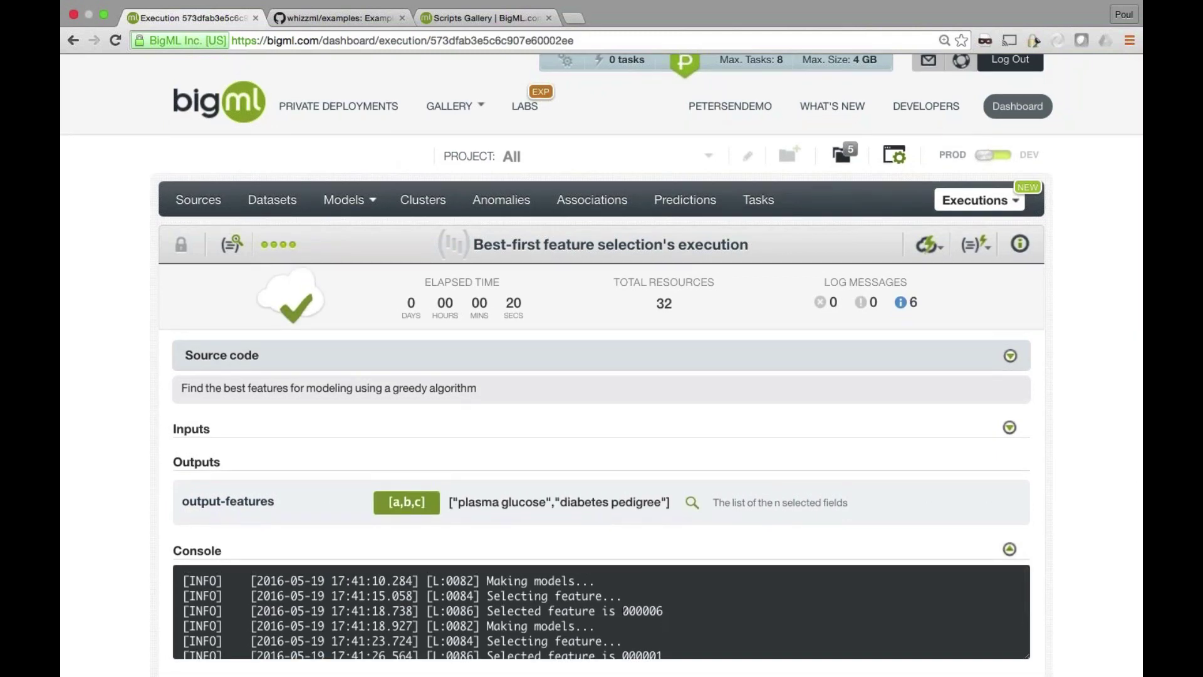
double_click(661, 611)
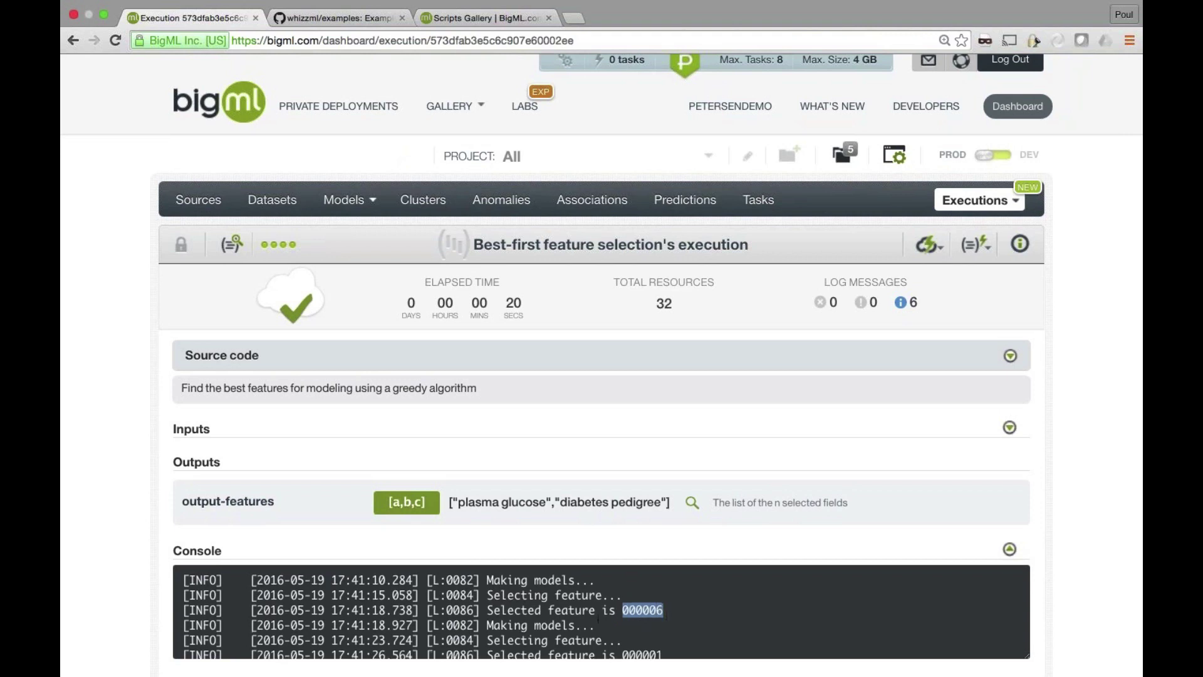
scroll(598, 620, "down", 1)
left_click_drag(609, 627, 679, 625)
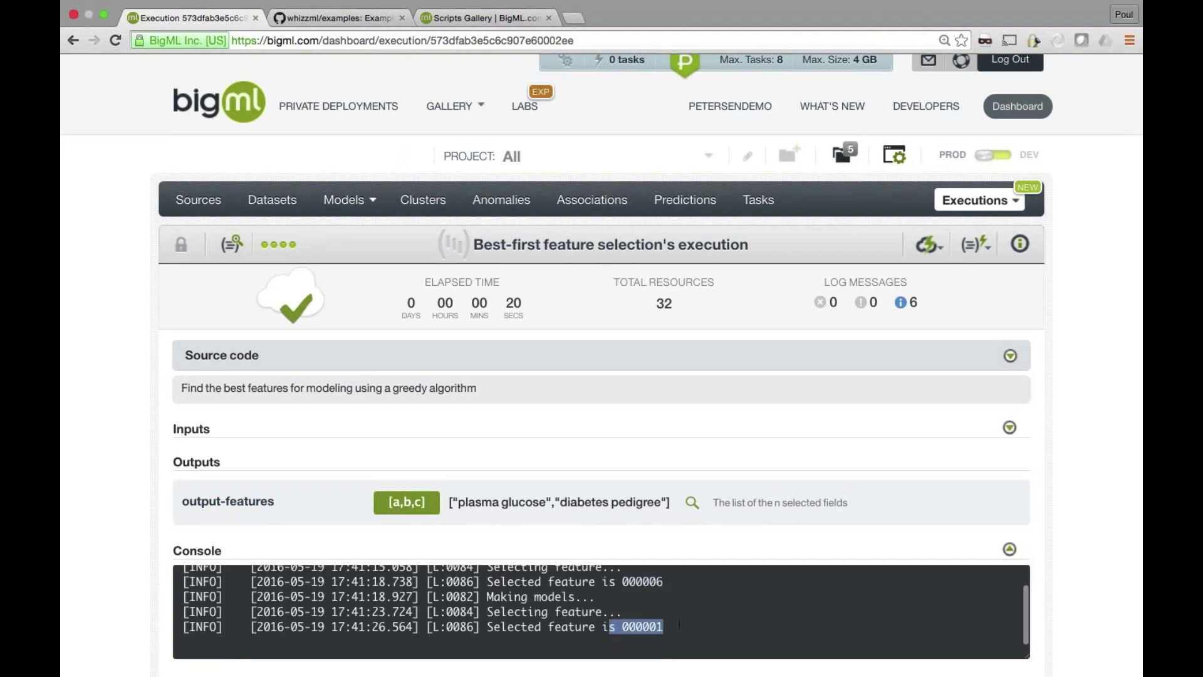
scroll(678, 625, "down", 5)
Step: Expand the resources summary and highlight output-features "plasma glucose" and "diabetes pedigree"
left_click(336, 556)
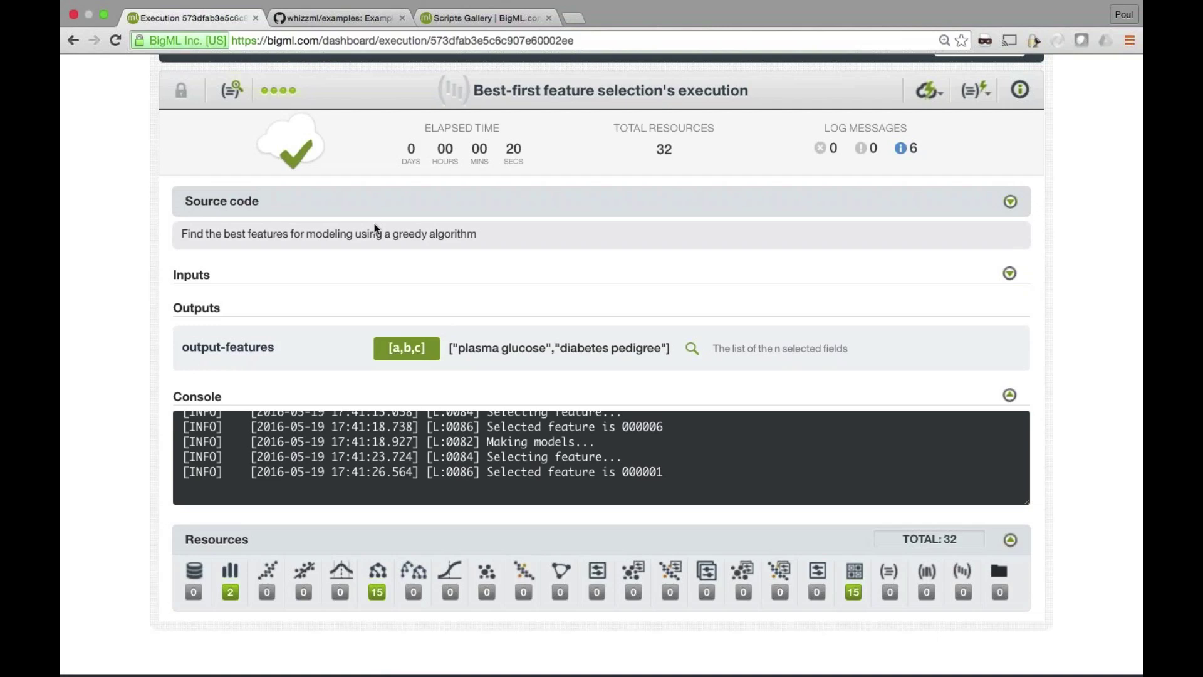
left_click_drag(177, 343, 301, 344)
left_click(301, 344)
left_click_drag(179, 346, 677, 349)
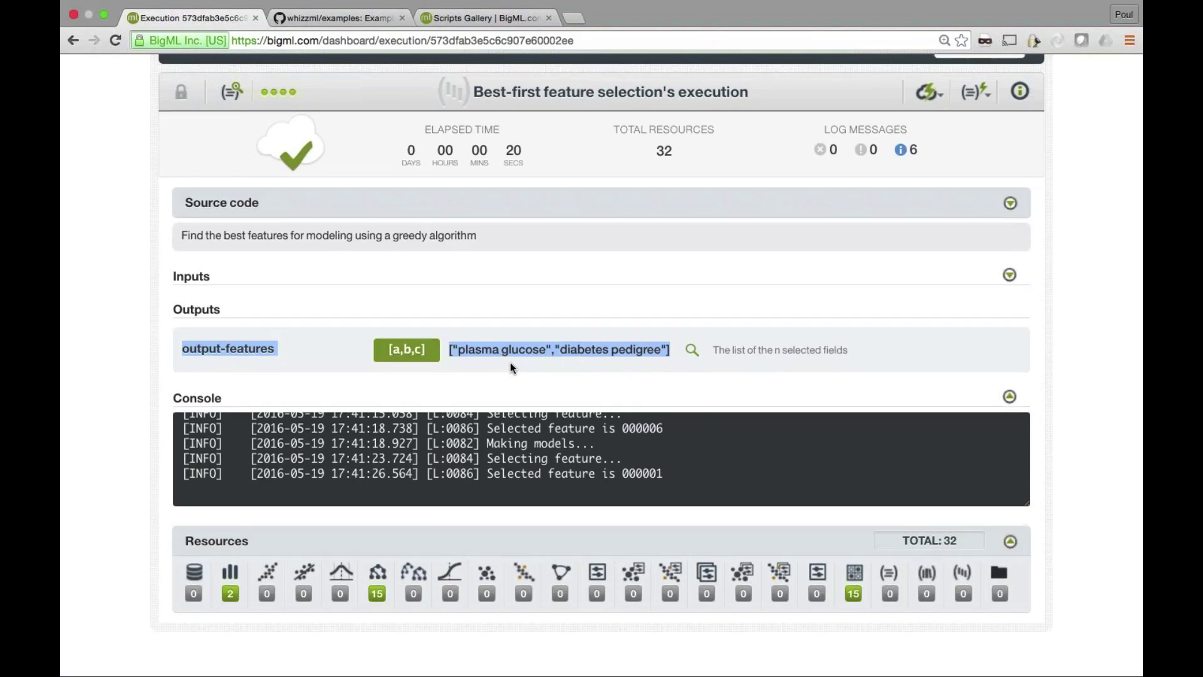
scroll(510, 363, "up", 1)
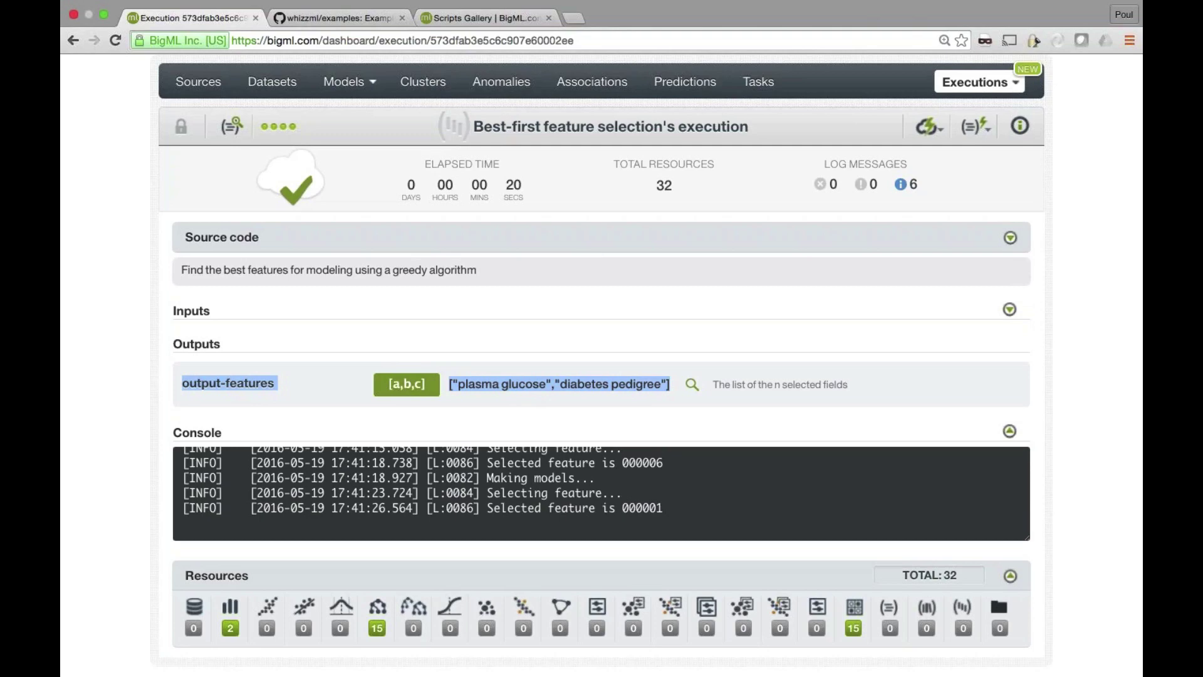
scroll(602, 363, "up", 1)
scroll(891, 133, "up", 3)
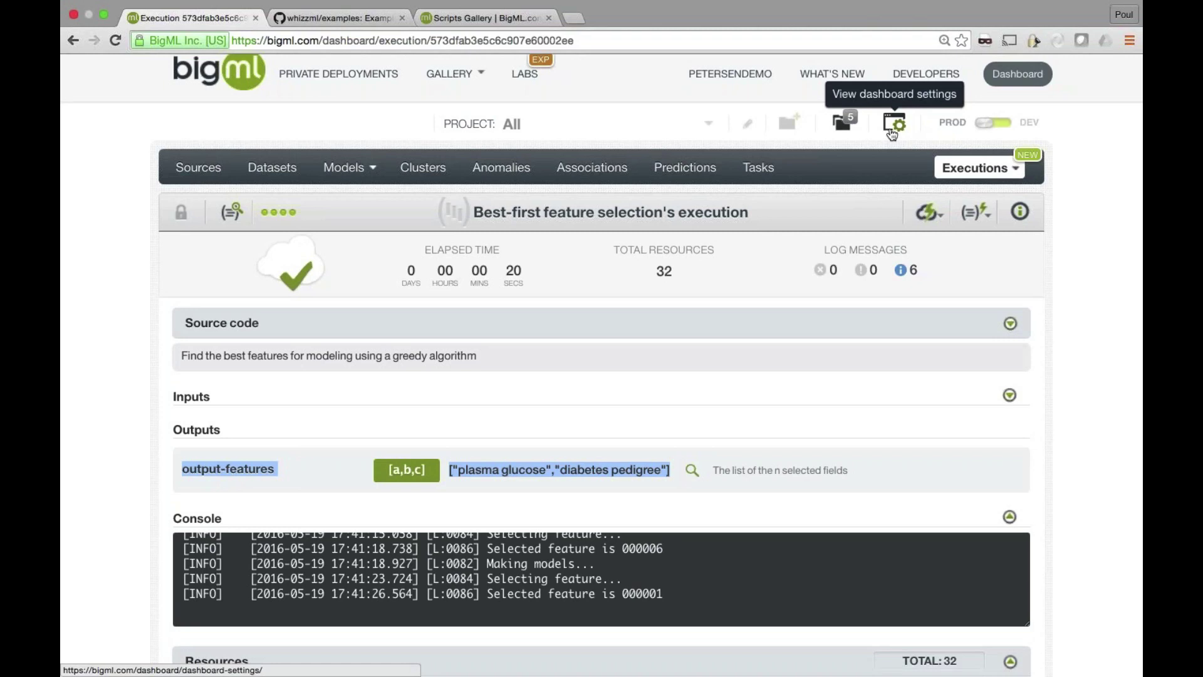
Step: Add Best-First Feature Selection to 'Scripts for datasets' in dashboard settings, then return to the dashboard
left_click(892, 131)
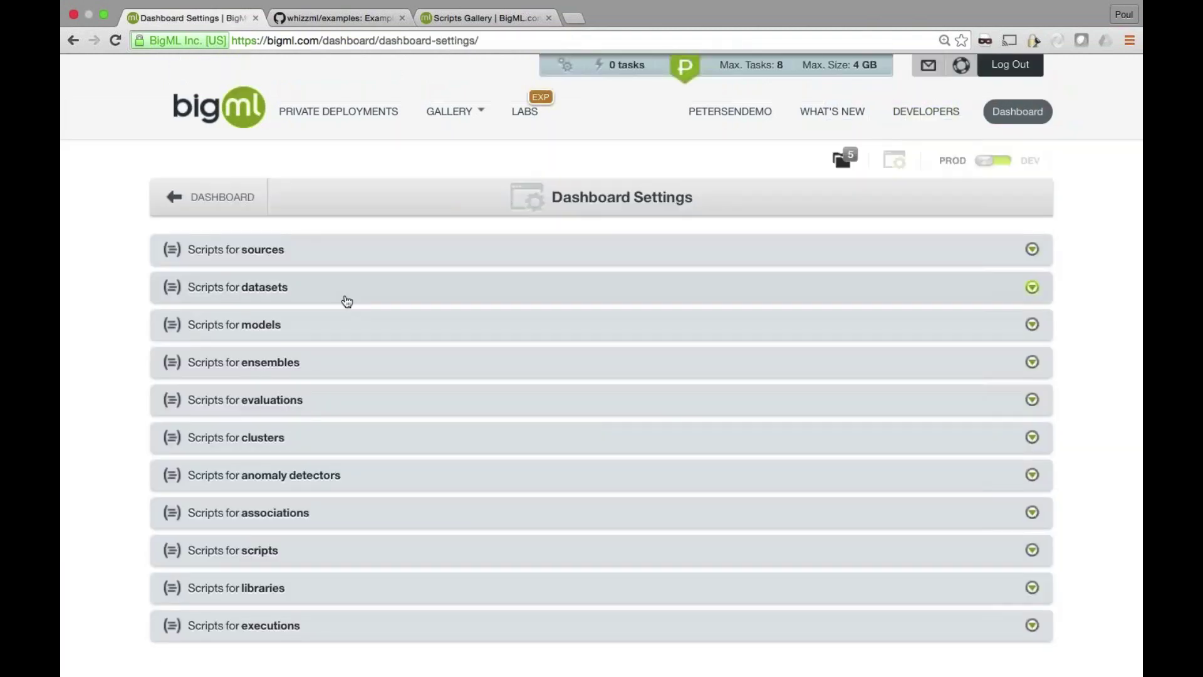
scroll(347, 301, "down", 2)
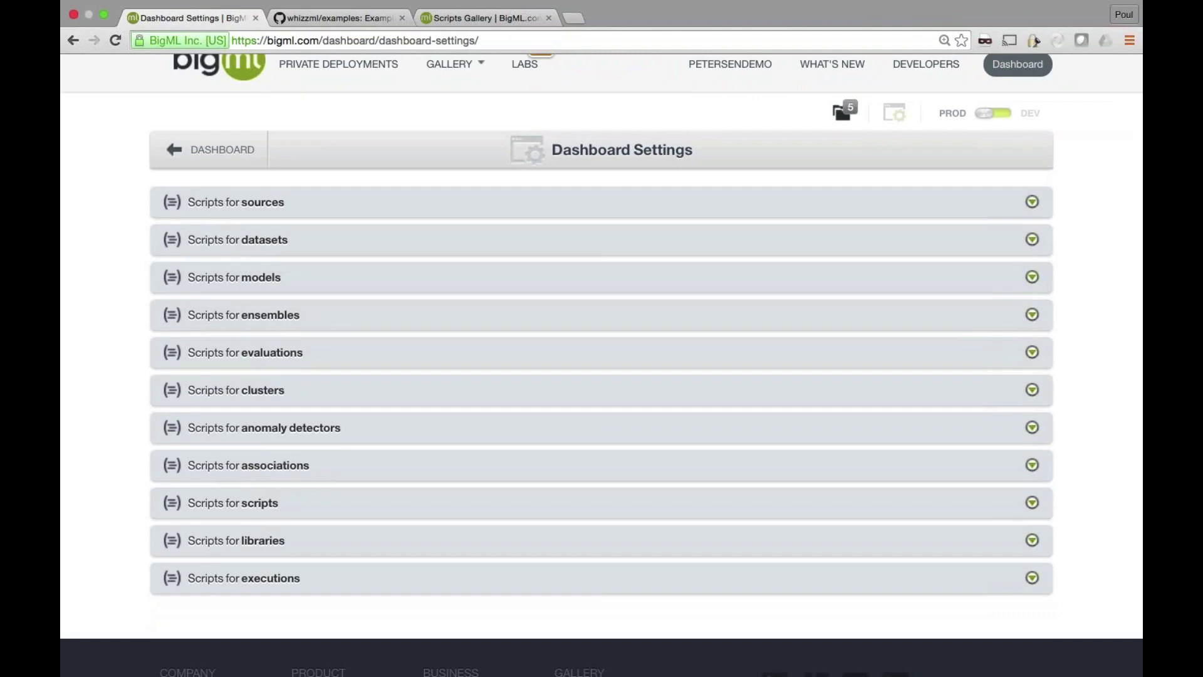
left_click(292, 249)
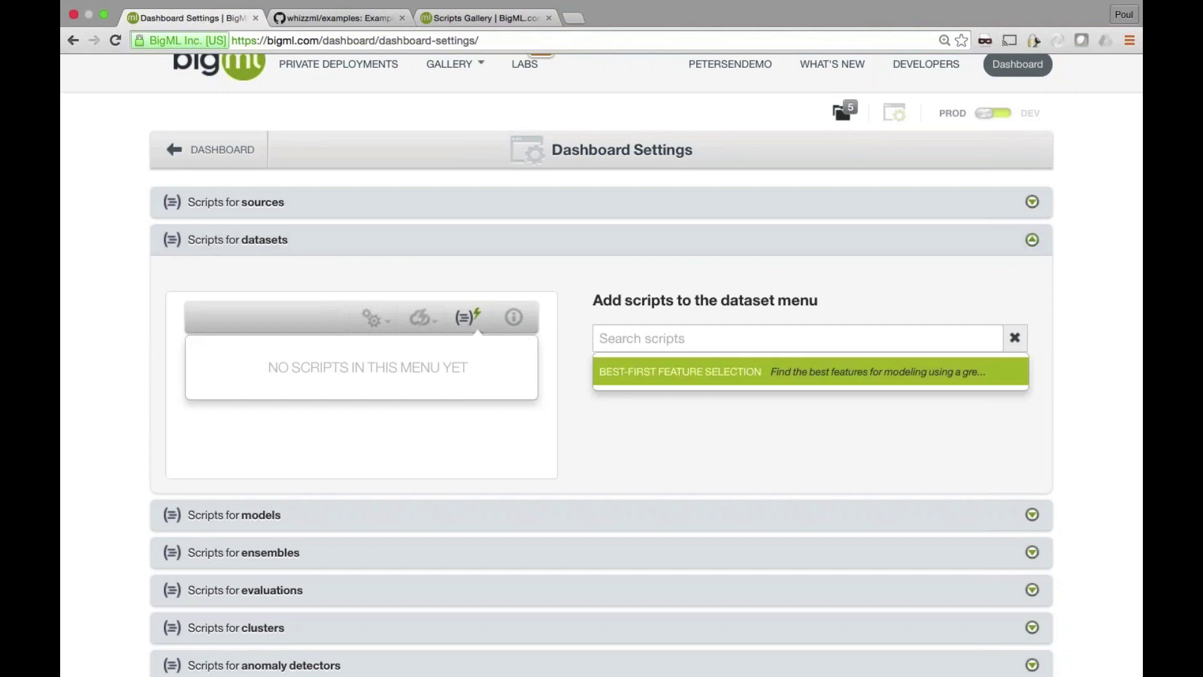
left_click(676, 374)
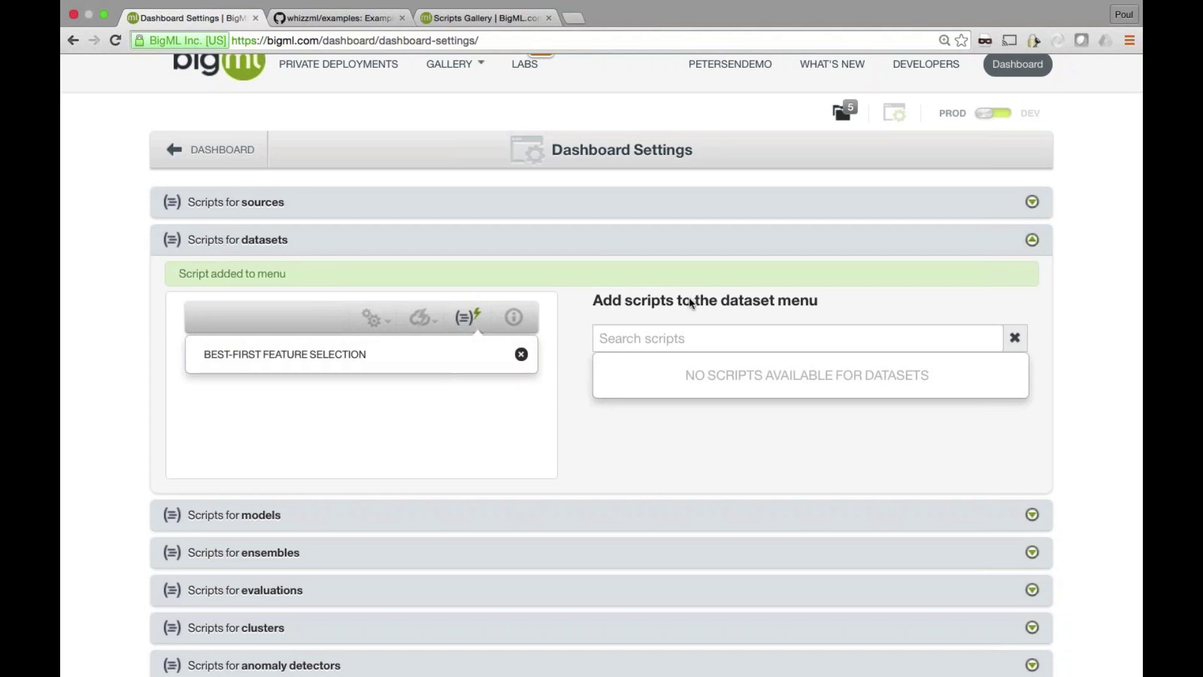
scroll(699, 295, "up", 2)
left_click(1017, 118)
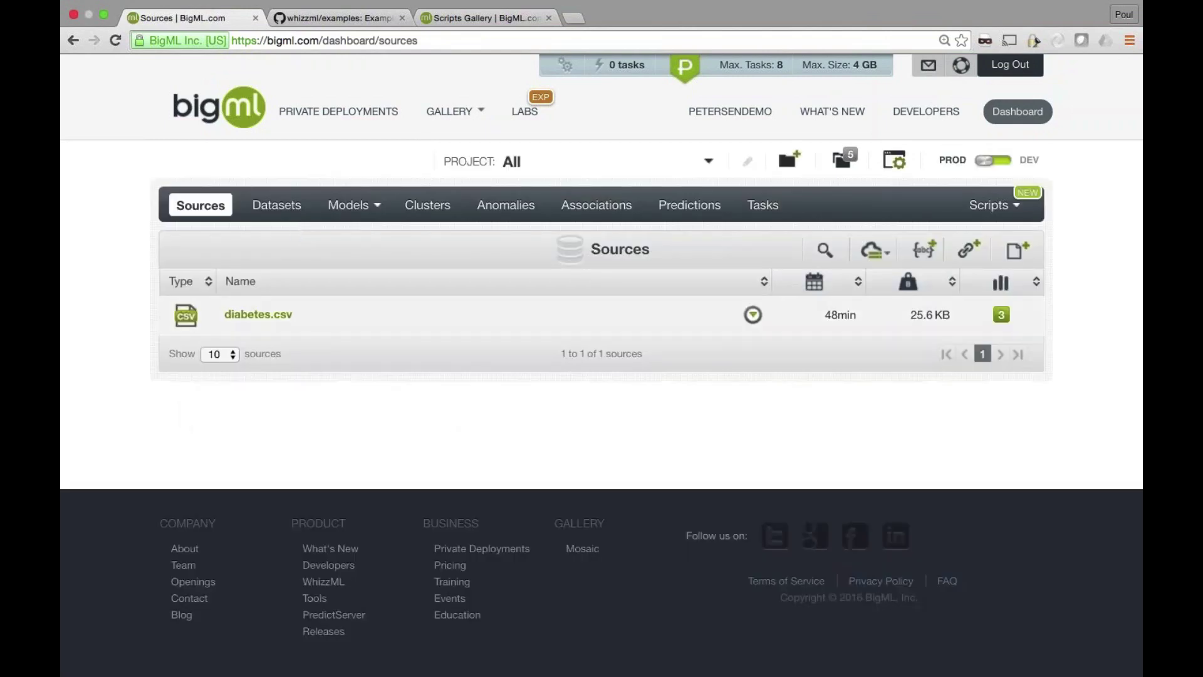
Step: Open diabetes dataset and confirm Best-first feature selection appears in its 1-click scripts menu
left_click(272, 315)
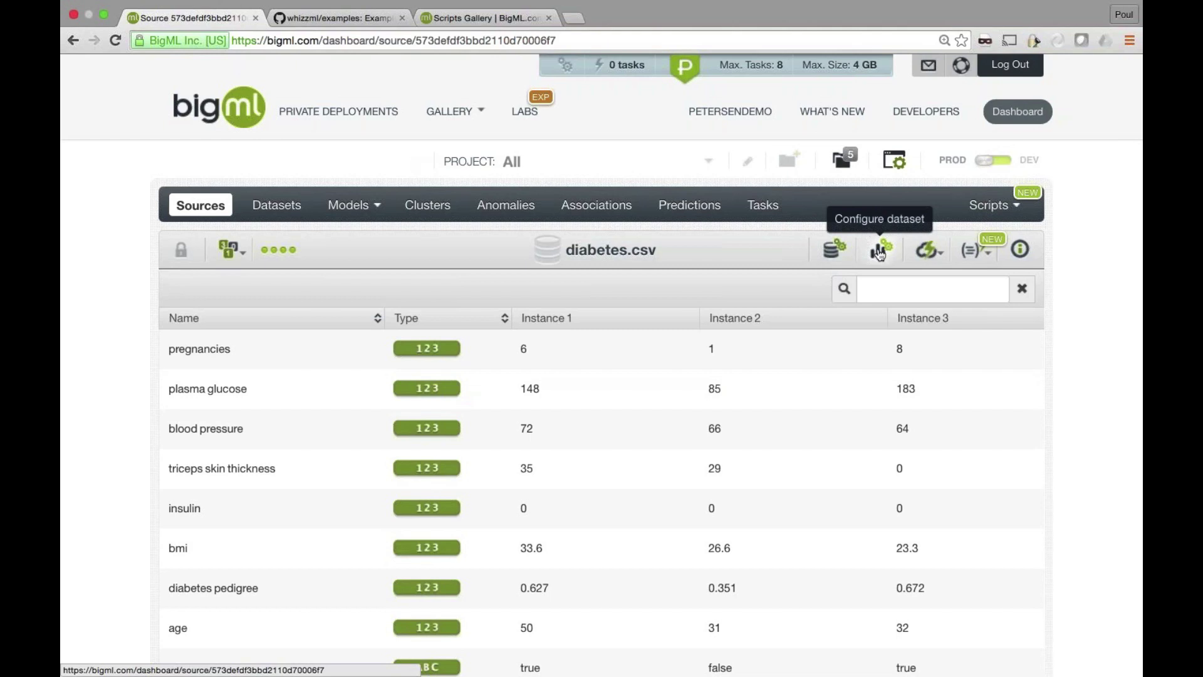
left_click(276, 204)
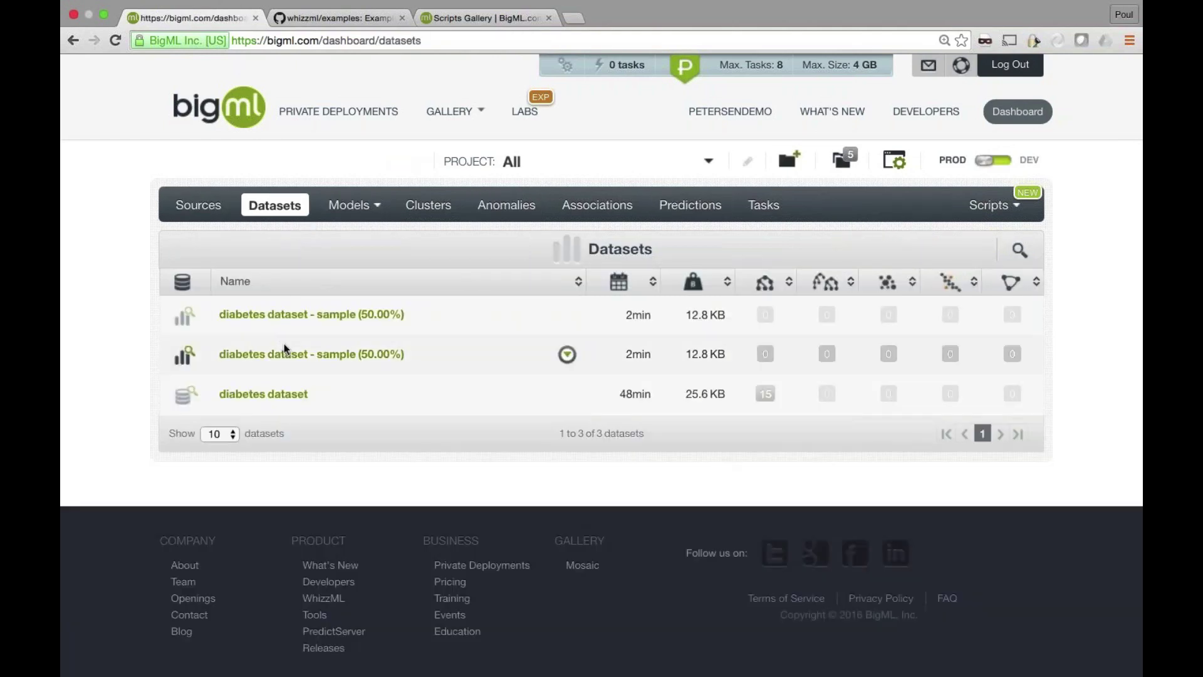
left_click(263, 394)
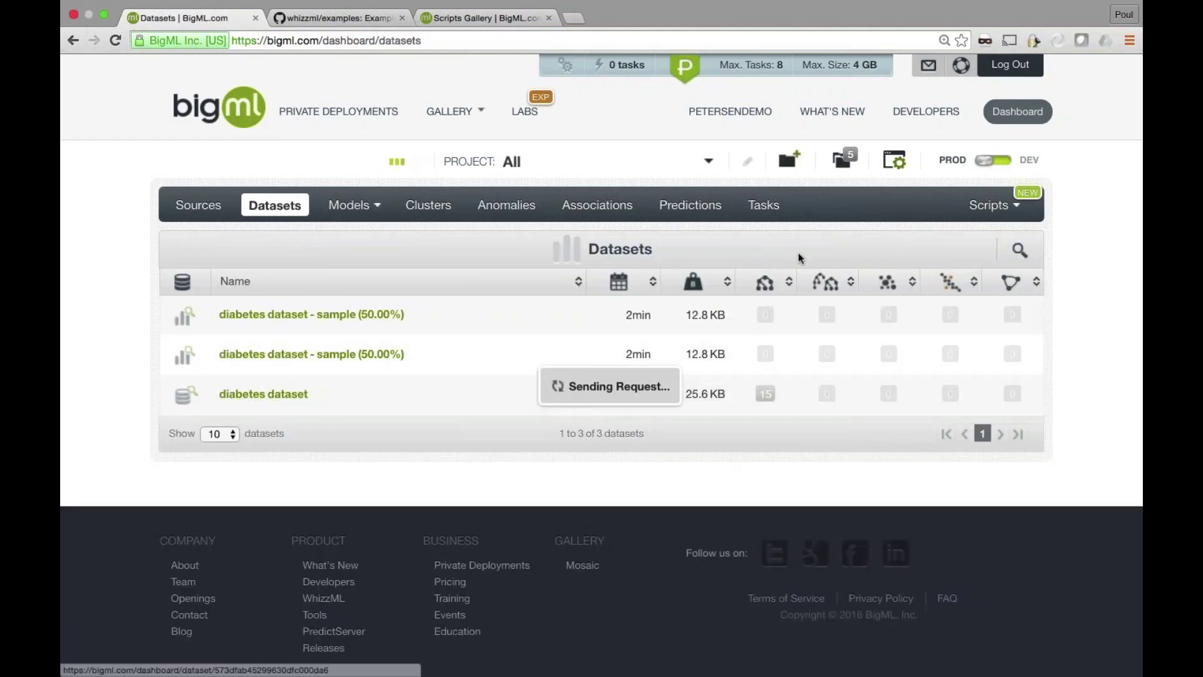
left_click(926, 249)
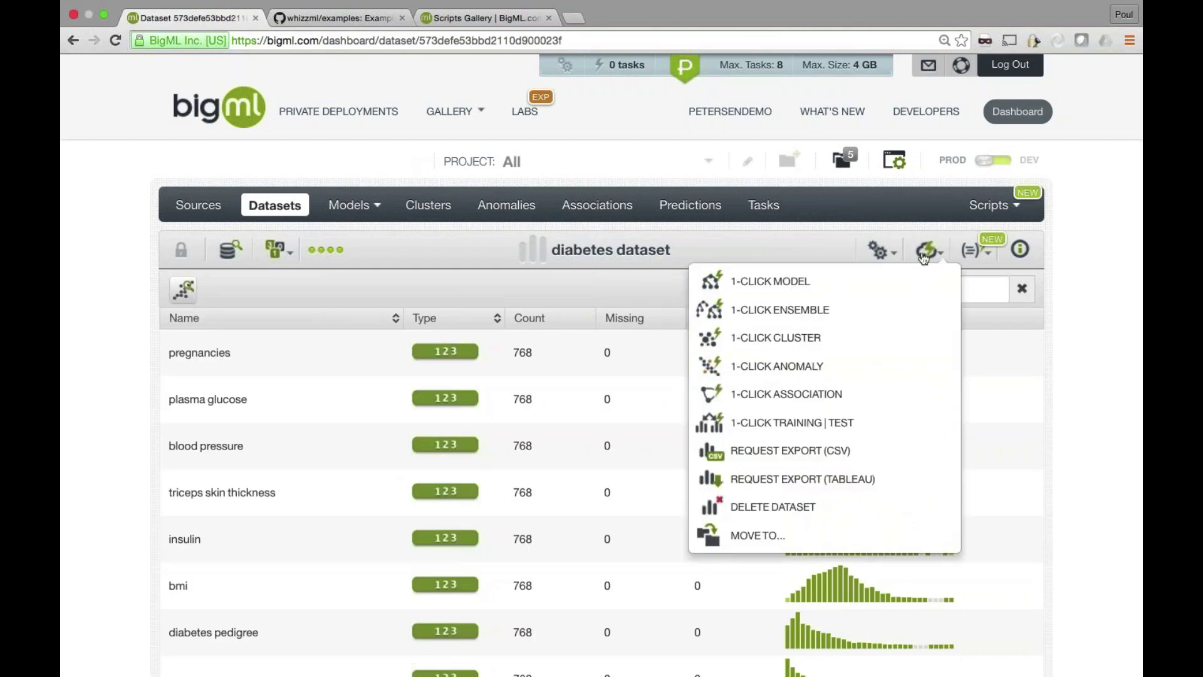
left_click(971, 257)
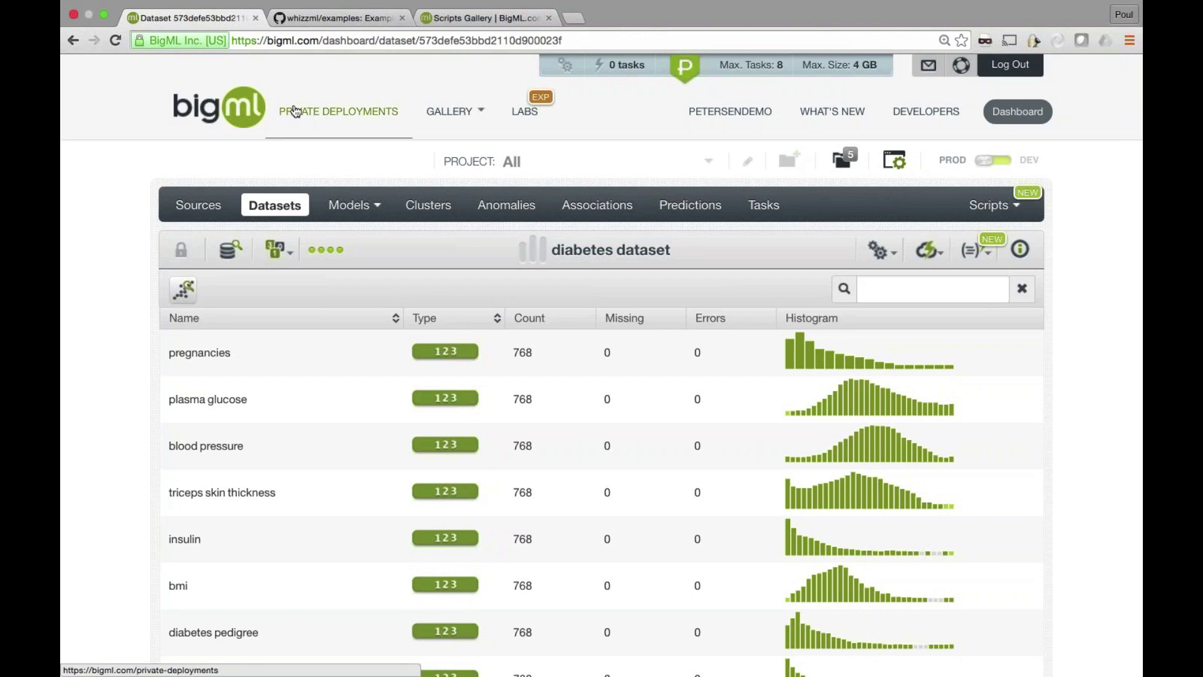
Step: Switch to the whizzml/examples GitHub tab and open the stacked-generalization folder
left_click(338, 19)
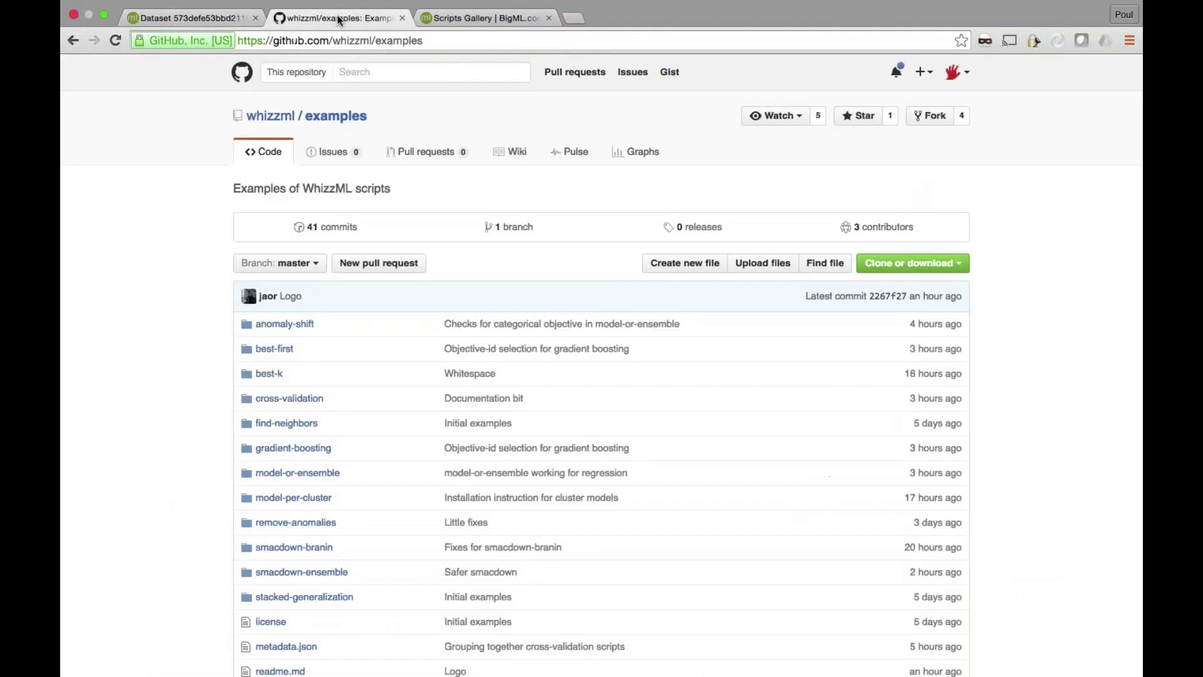
left_click(319, 41)
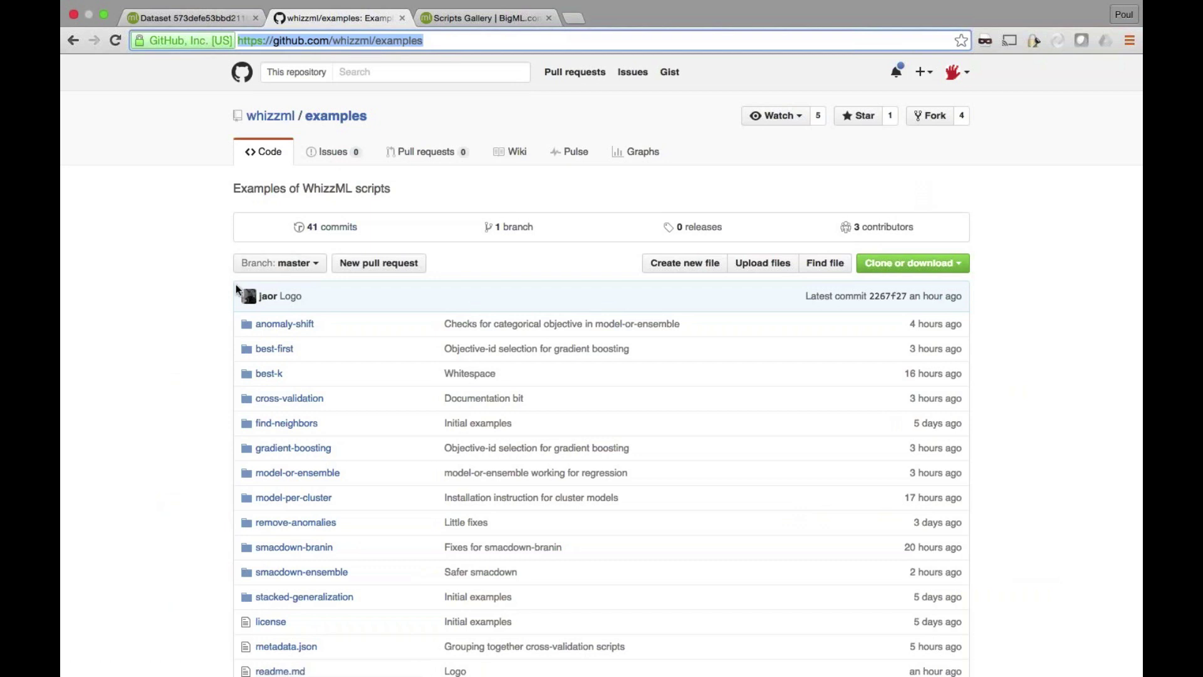
scroll(239, 301, "down", 2)
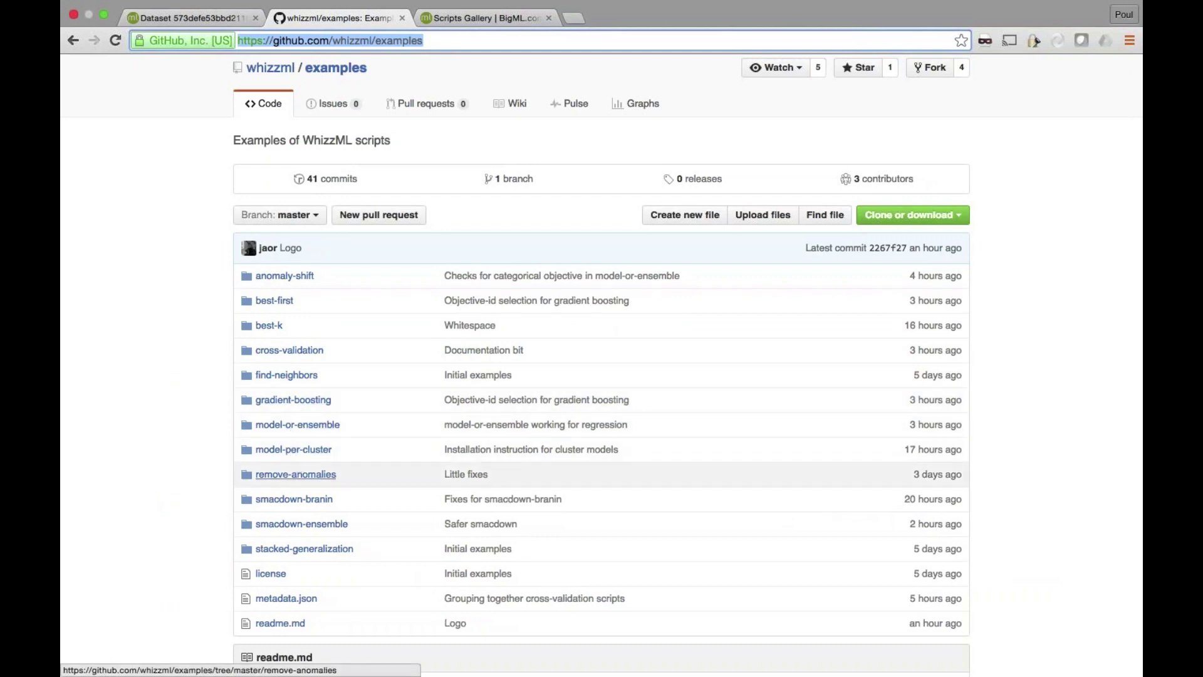
left_click(297, 553)
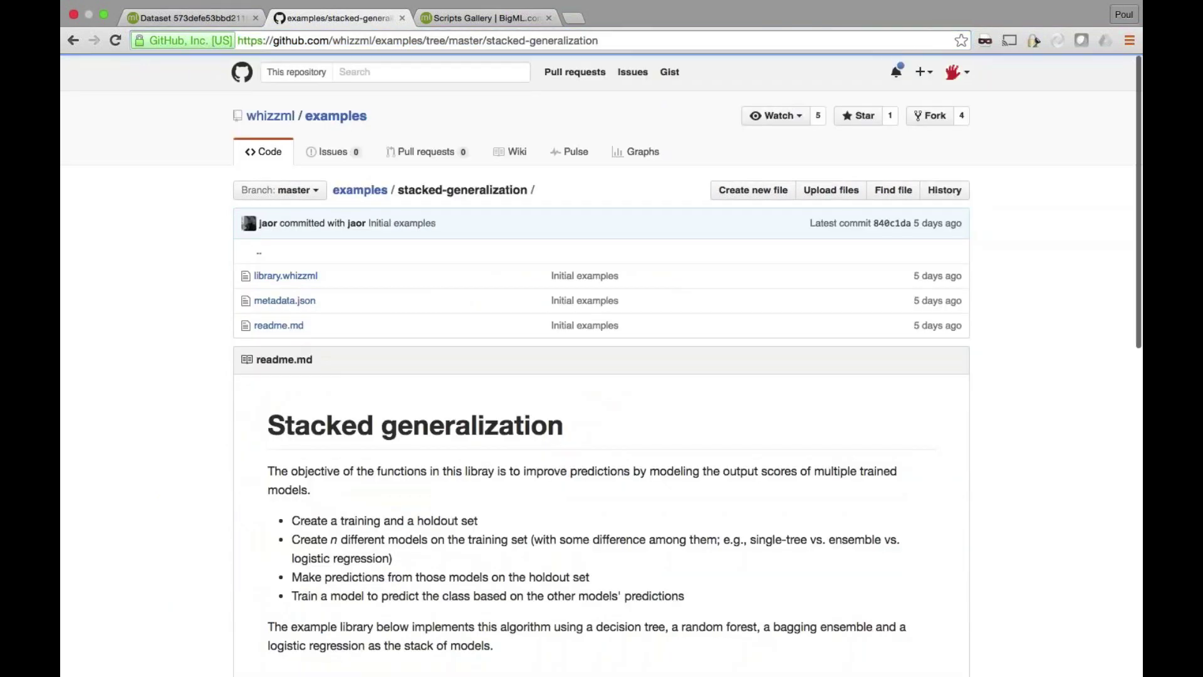
Step: Read the readme, highlighting the training/holdout step and the four stacked model types, then select the URL
scroll(297, 553, "down", 1)
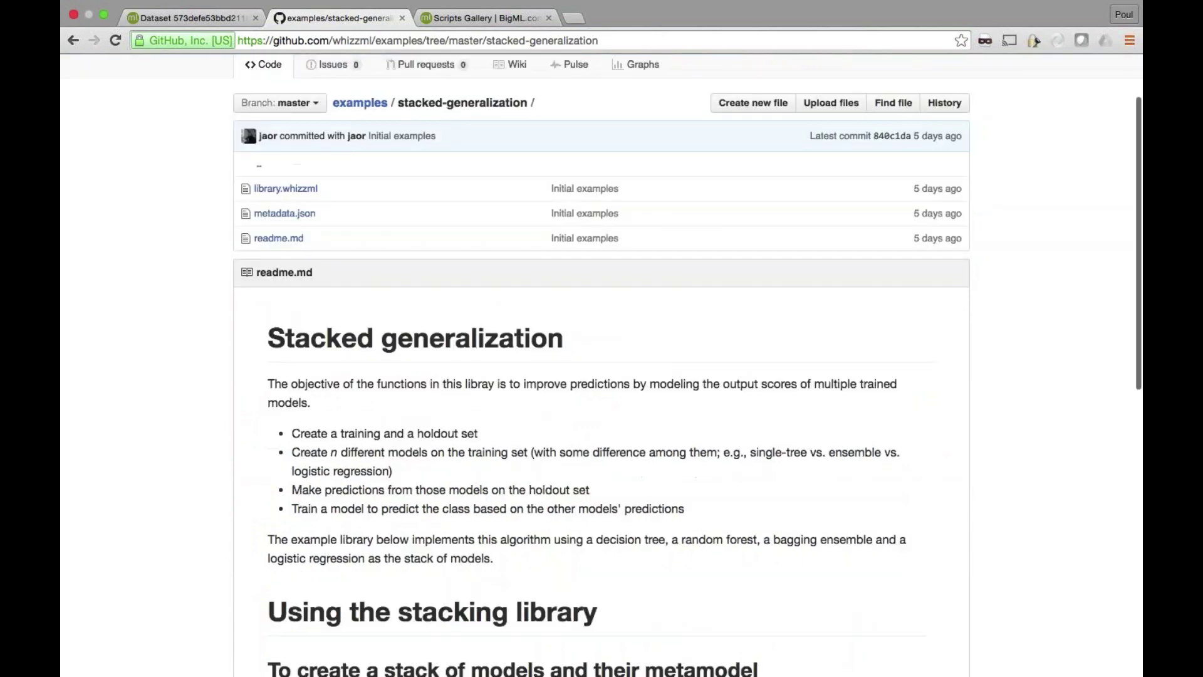
scroll(343, 557, "down", 4)
left_click_drag(292, 324, 478, 324)
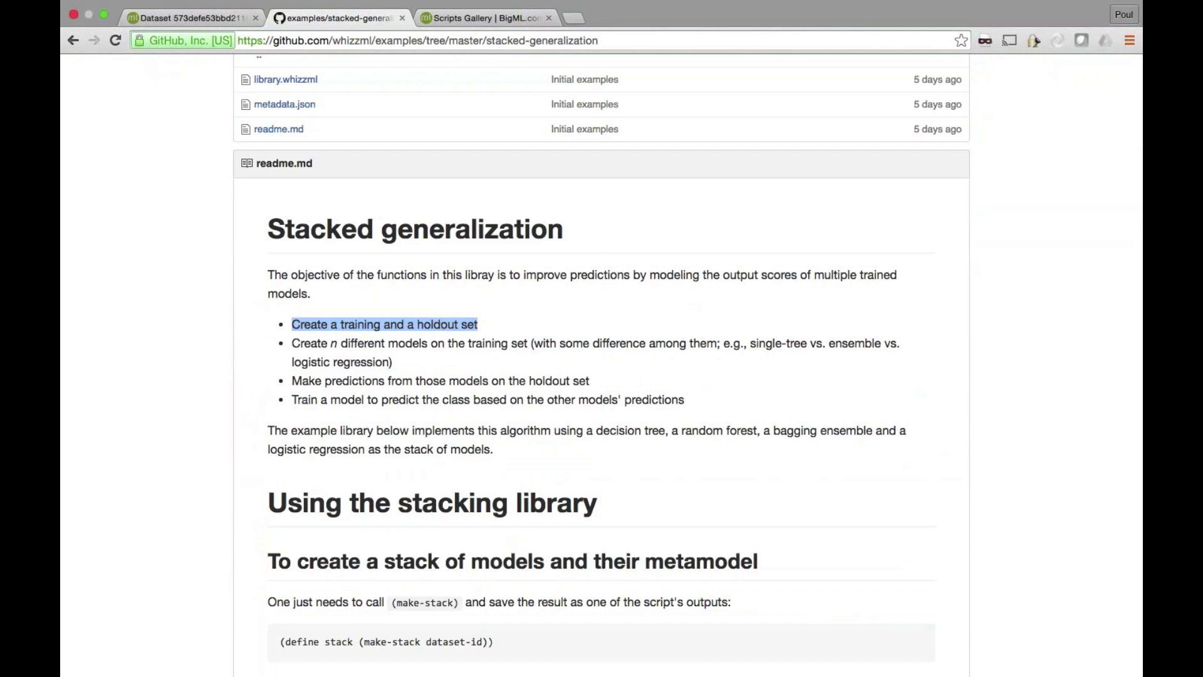
left_click_drag(586, 430, 373, 454)
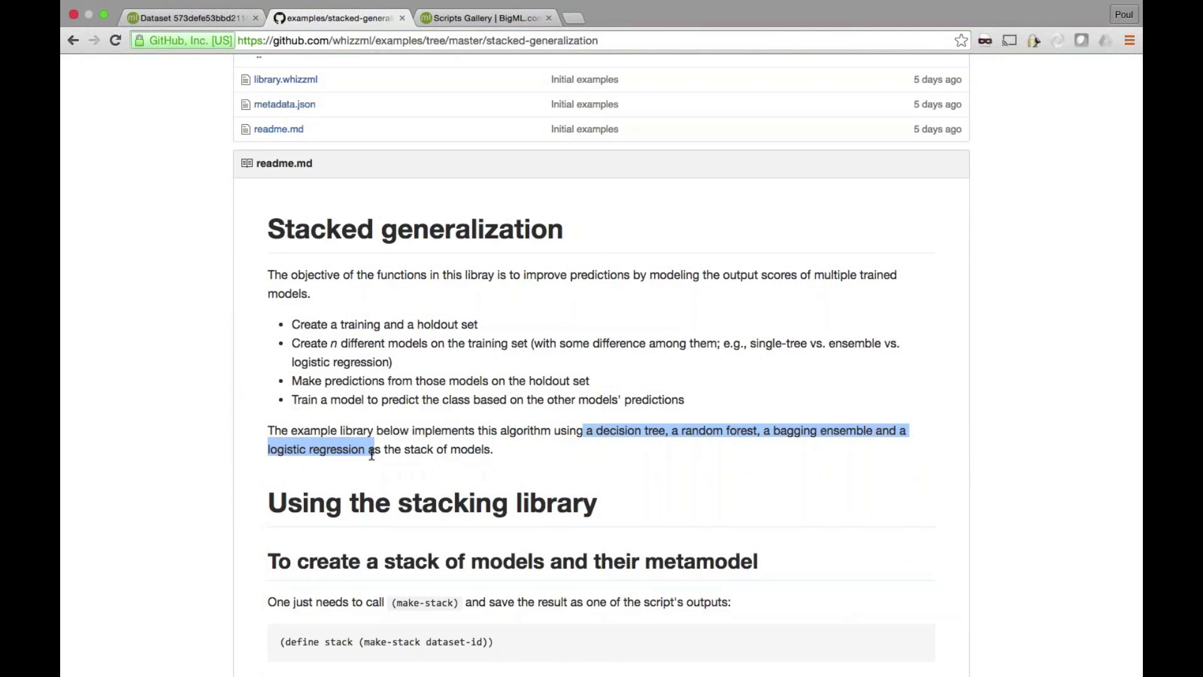
scroll(374, 465, "down", 1)
scroll(373, 464, "down", 3)
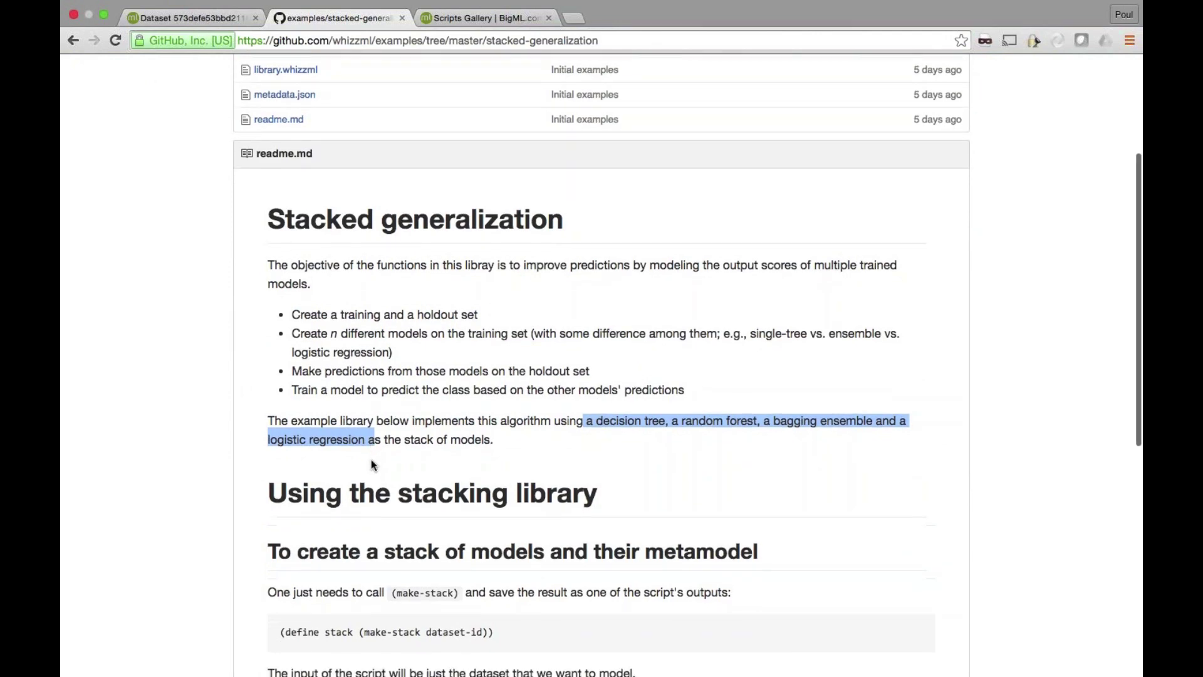
scroll(268, 515, "down", 3)
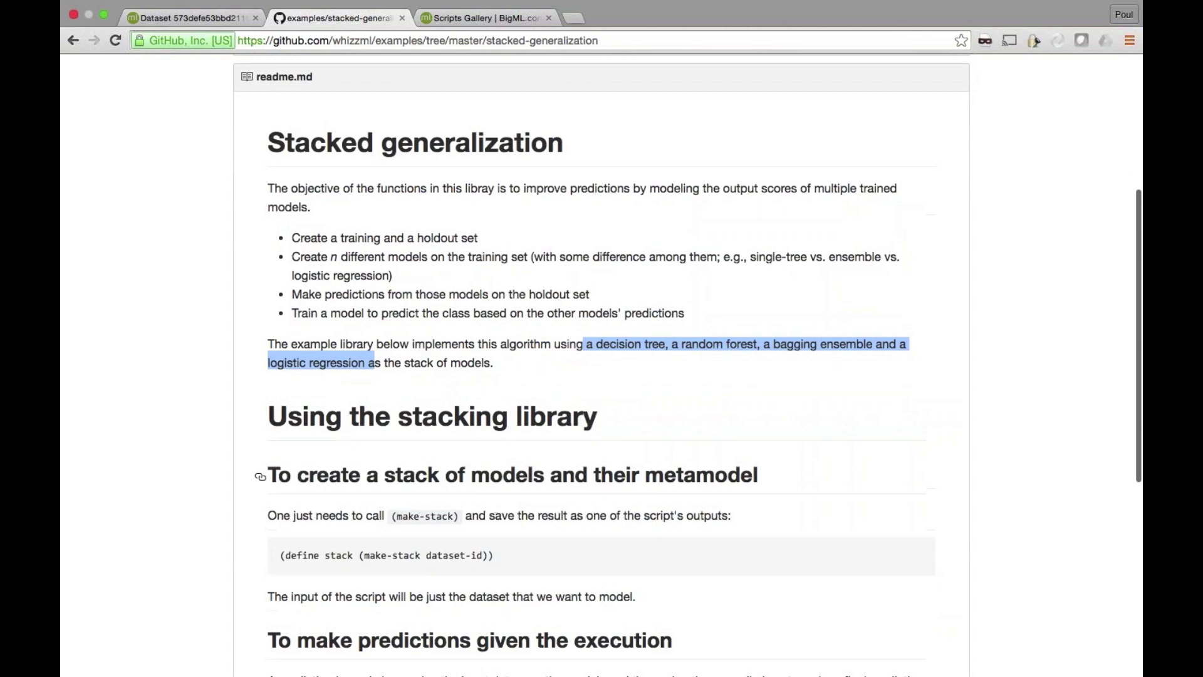
scroll(269, 515, "down", 5)
left_click_drag(279, 485, 495, 484)
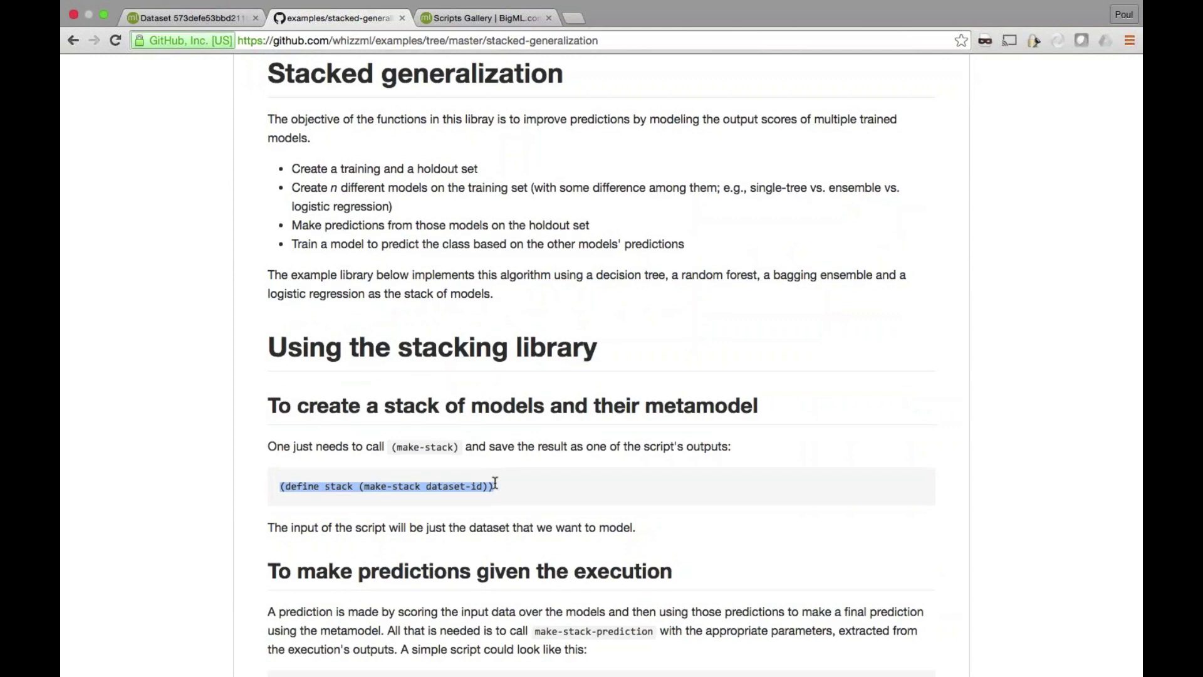
scroll(495, 483, "up", 10)
key("super+l")
key("super+c")
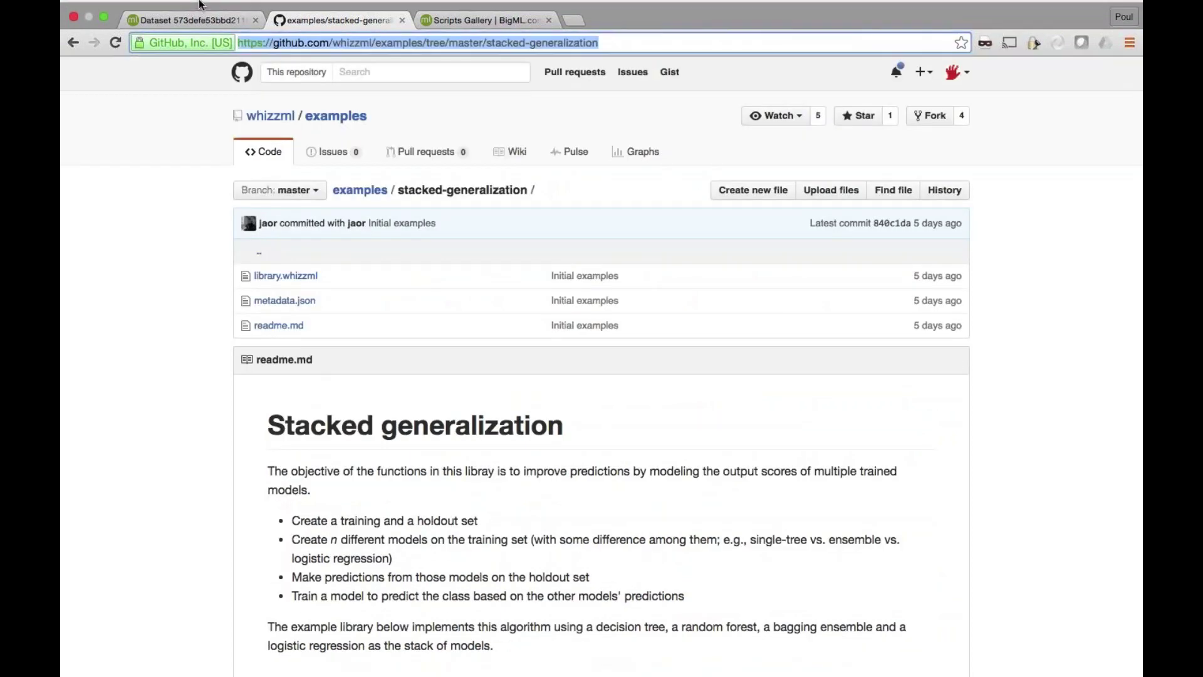
Step: Back on the BigML dashboard, open the WhizzML Libraries list and start a GitHub import
mouse_move(200, 2)
left_click(196, 38)
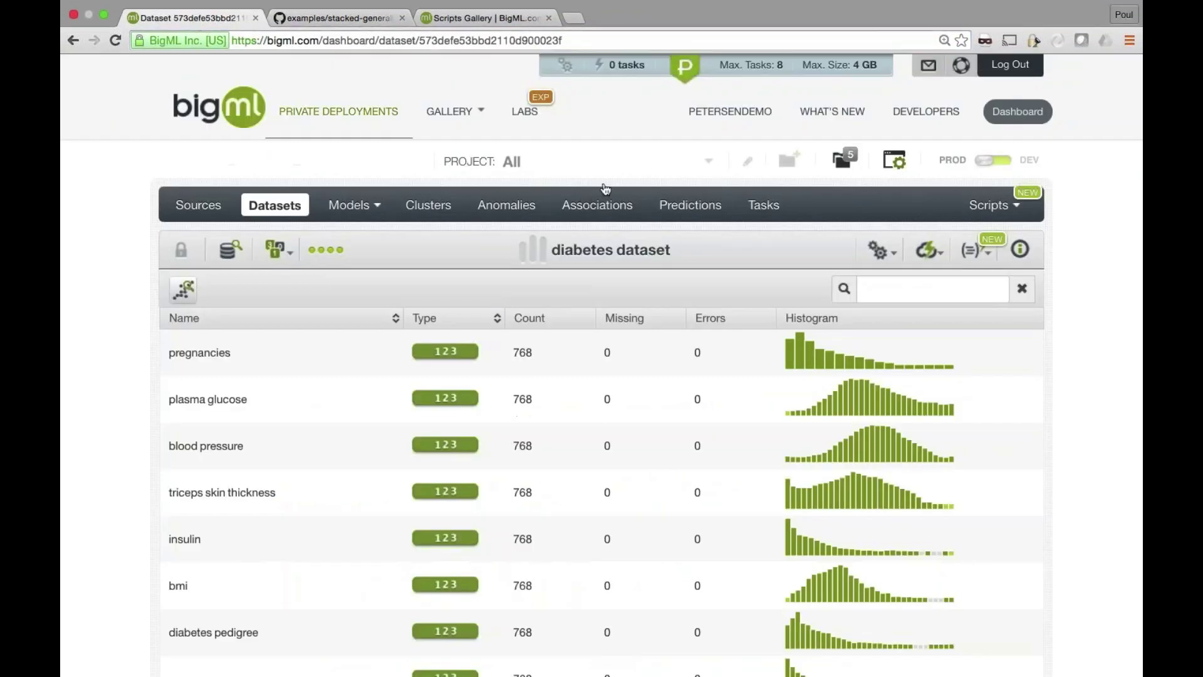
mouse_move(993, 205)
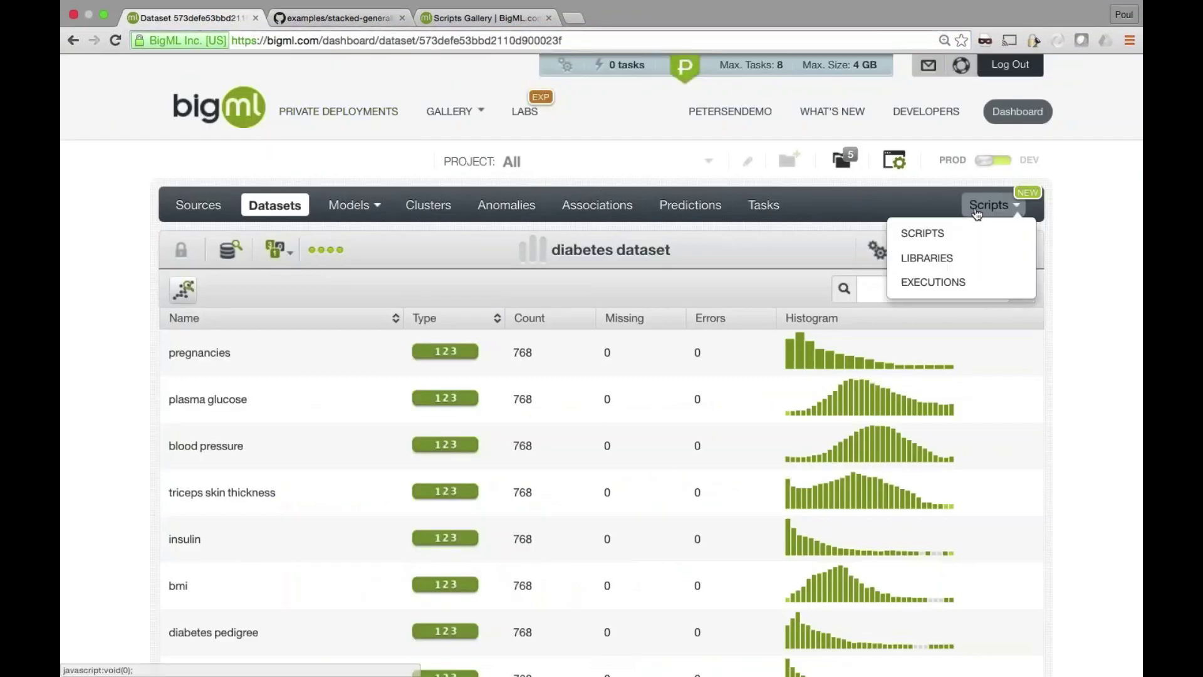
left_click(979, 257)
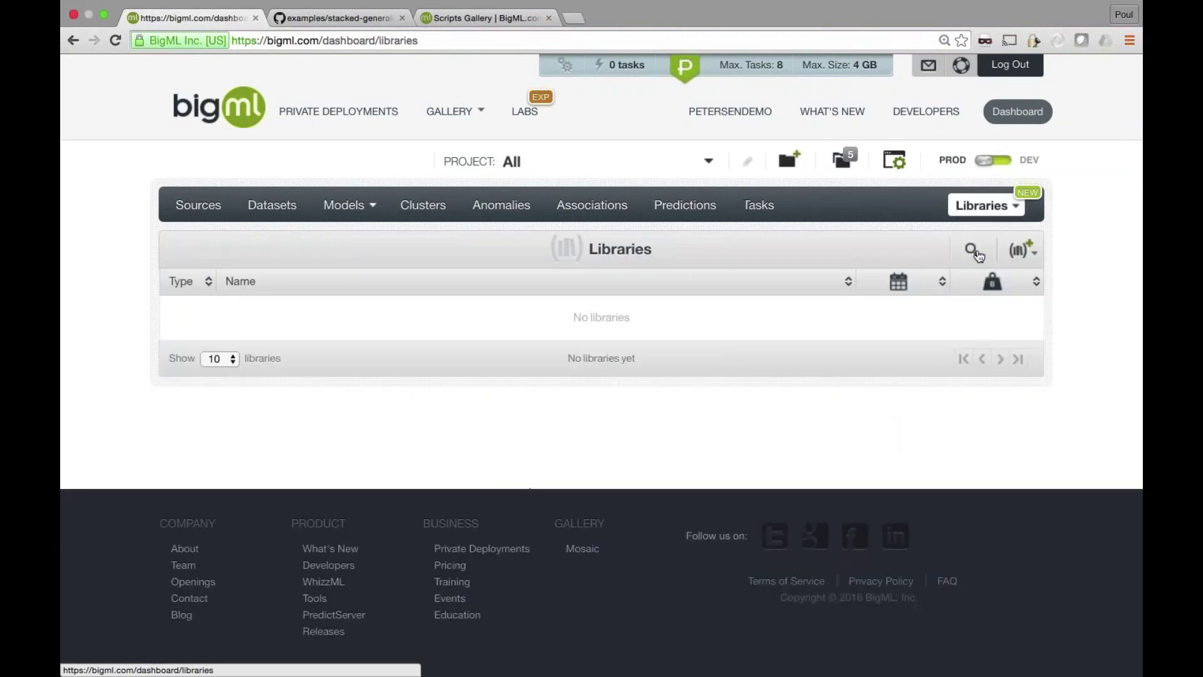
mouse_move(1023, 251)
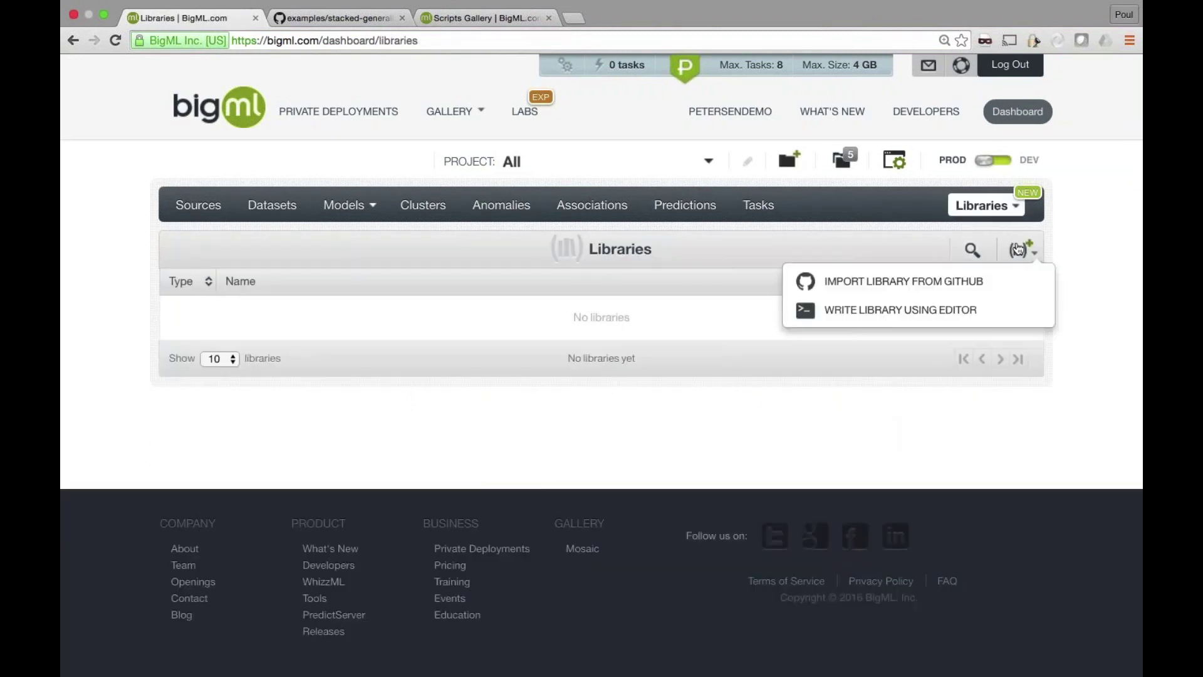
left_click(1012, 283)
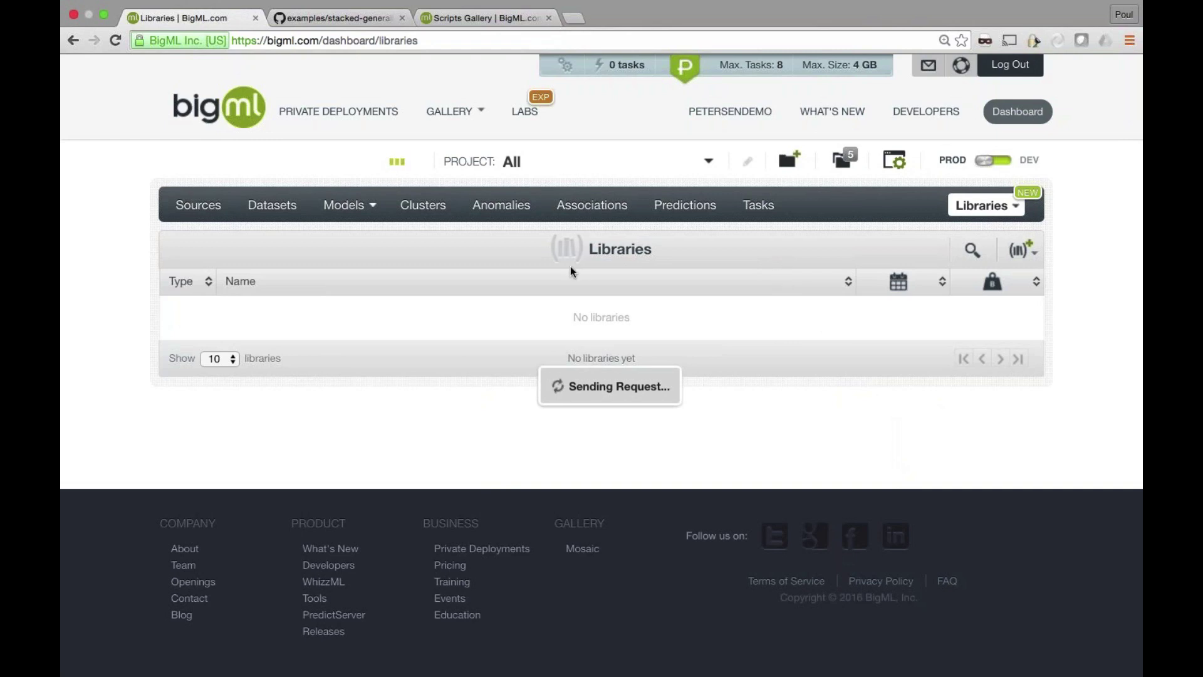
Step: Paste the stacked-generalization GitHub URL, load it, and create the Stacked generalization library
left_click(451, 317)
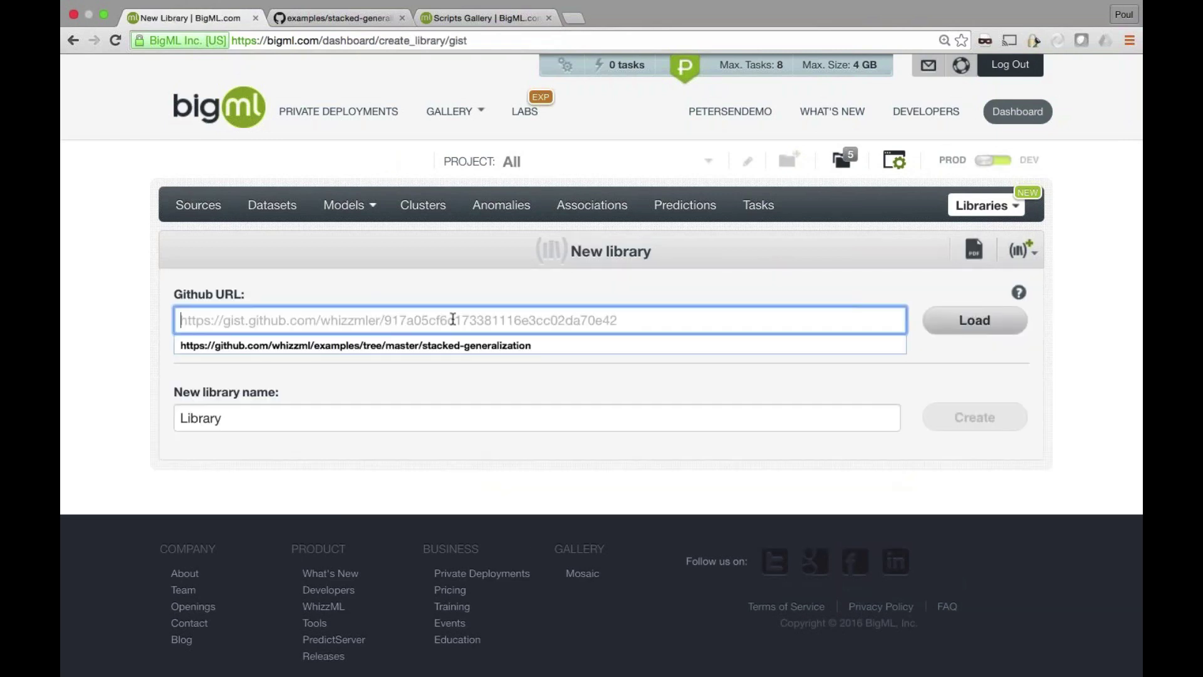
key("super+v")
left_click(947, 324)
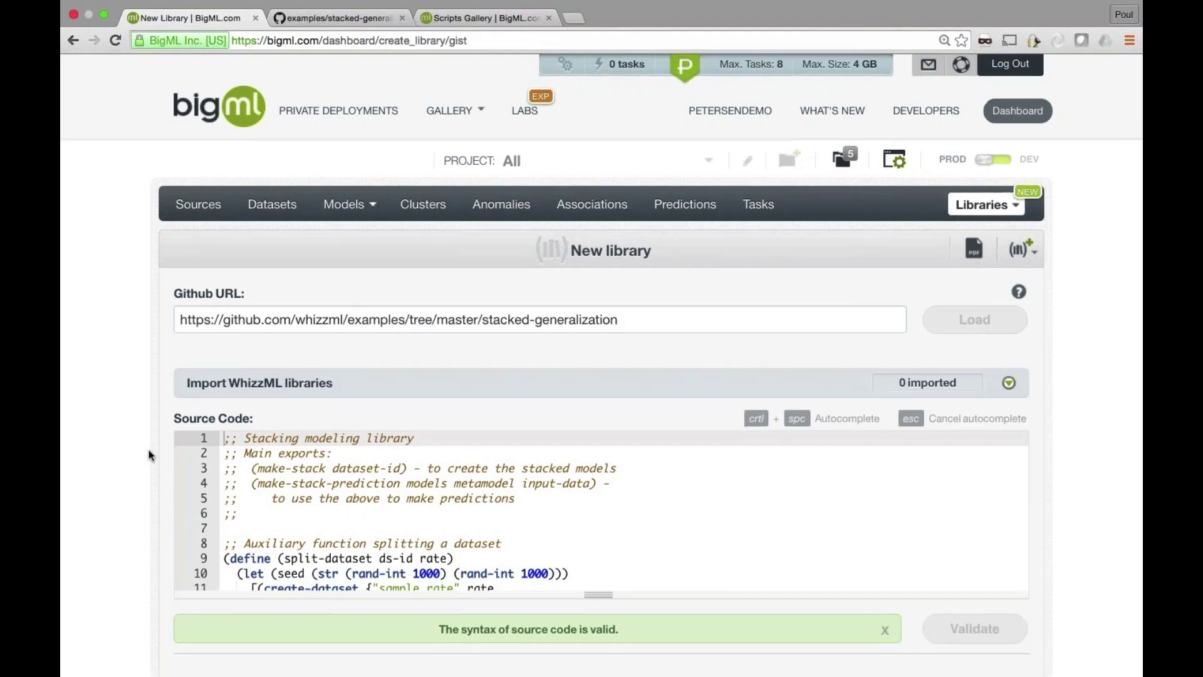
scroll(148, 449, "down", 3)
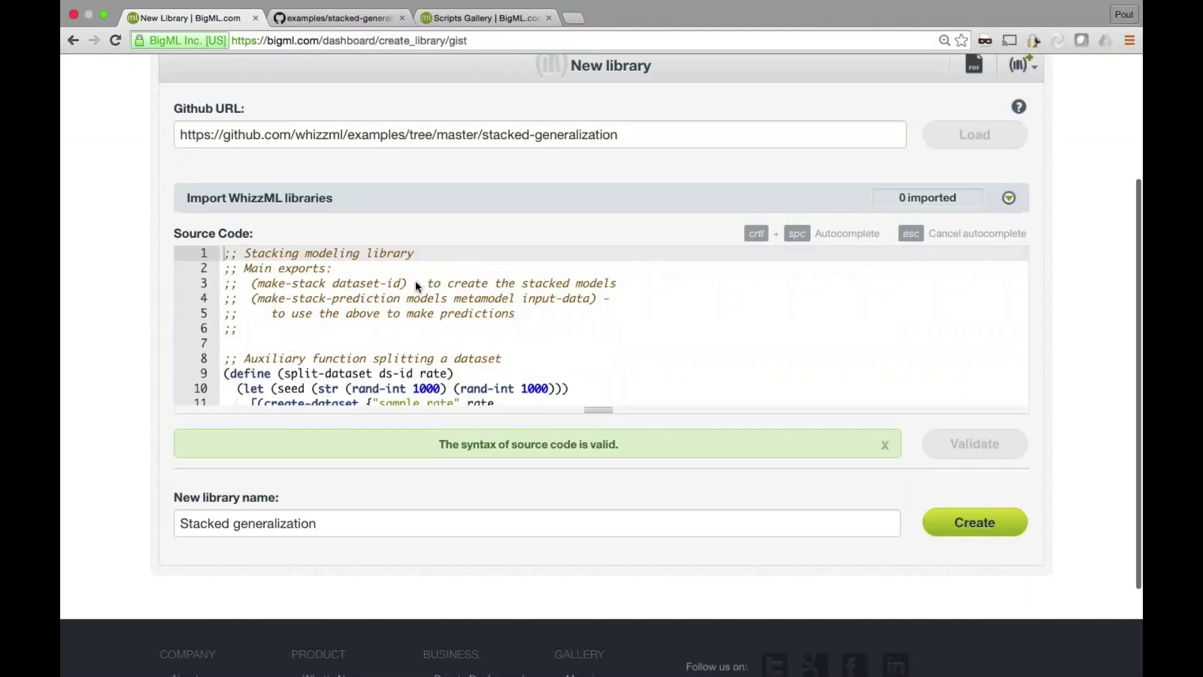
left_click(959, 521)
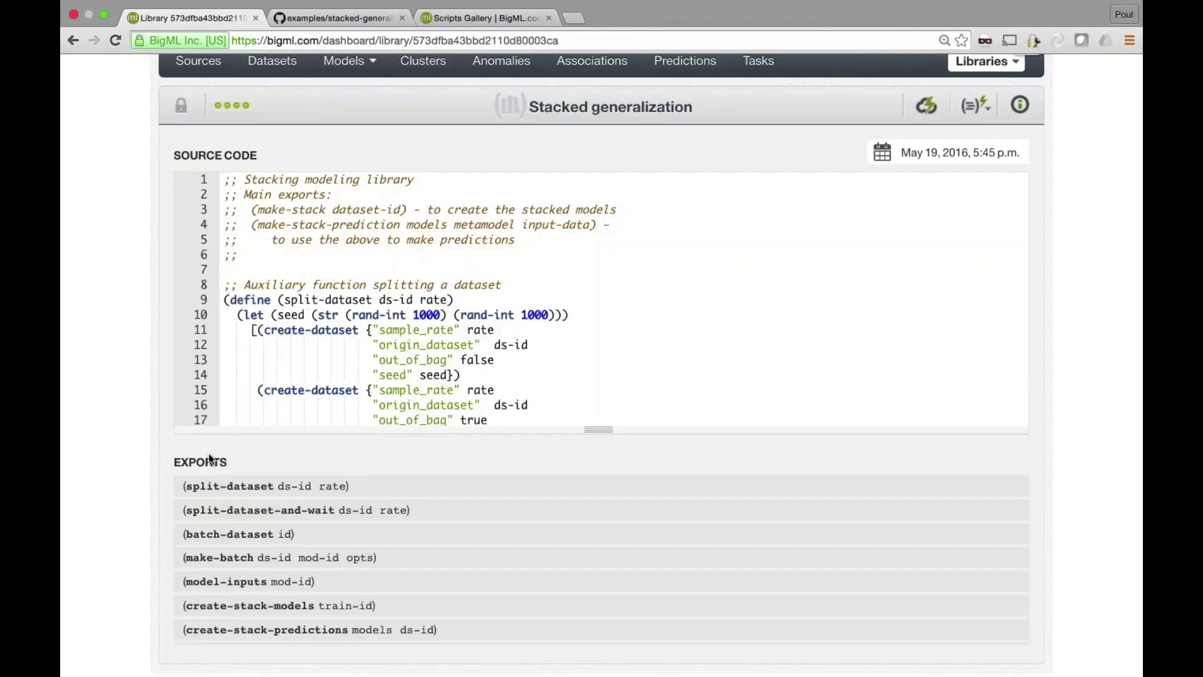
Step: Browse the imported library's page, then go to the Scripts list
scroll(146, 457, "down", 3)
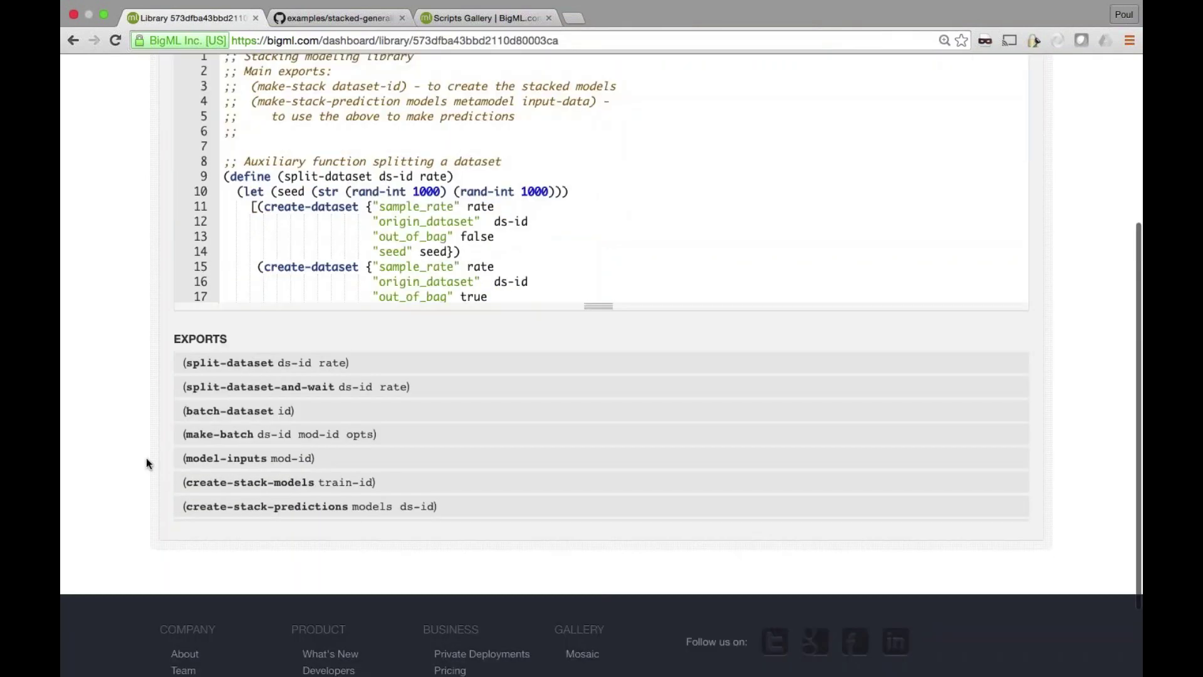
scroll(602, 439, "down", 2)
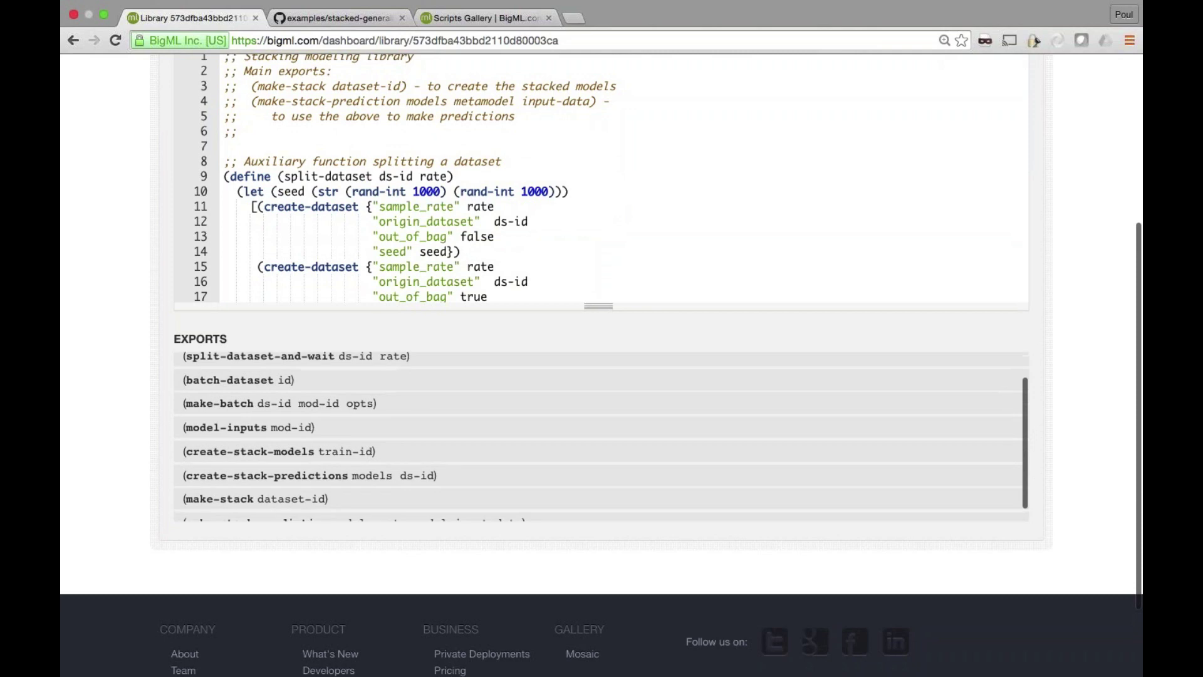
scroll(601, 439, "down", 3)
left_click_drag(183, 452, 334, 451)
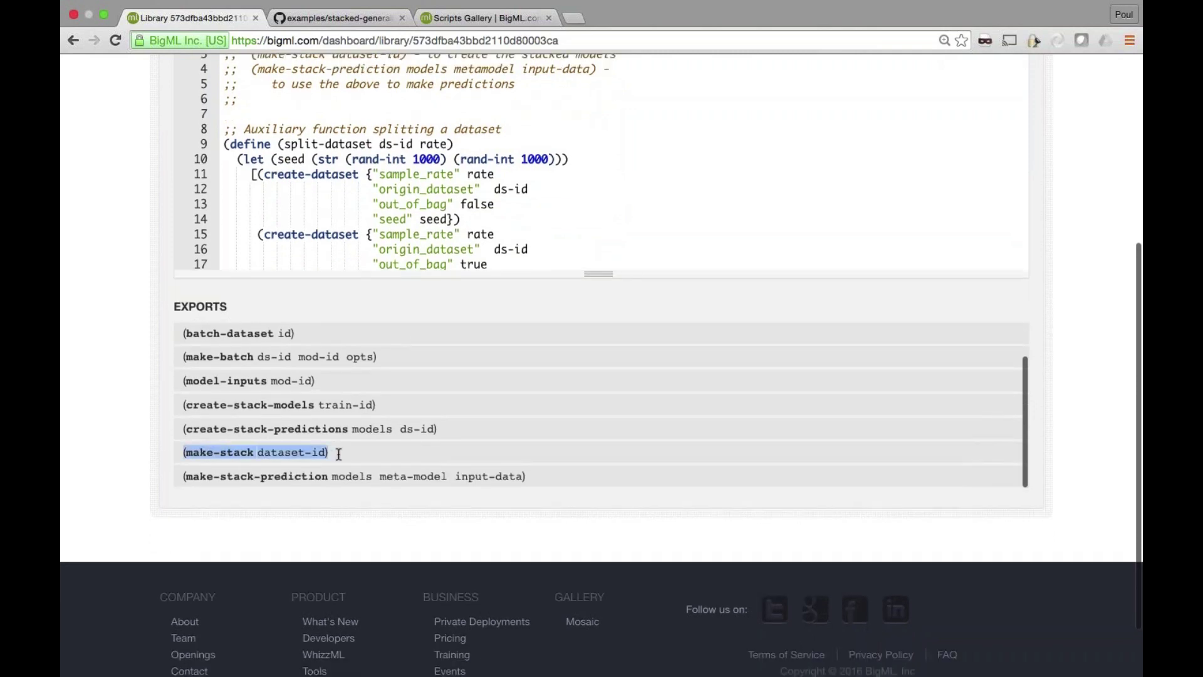
scroll(338, 454, "up", 5)
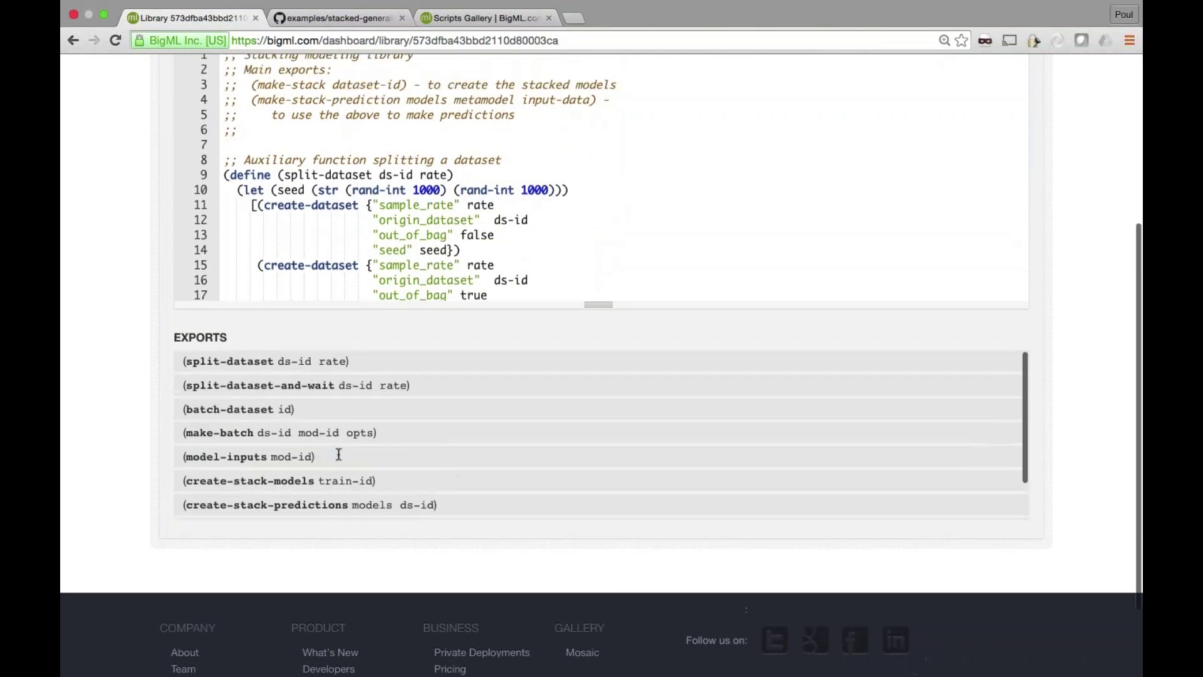
scroll(339, 454, "up", 3)
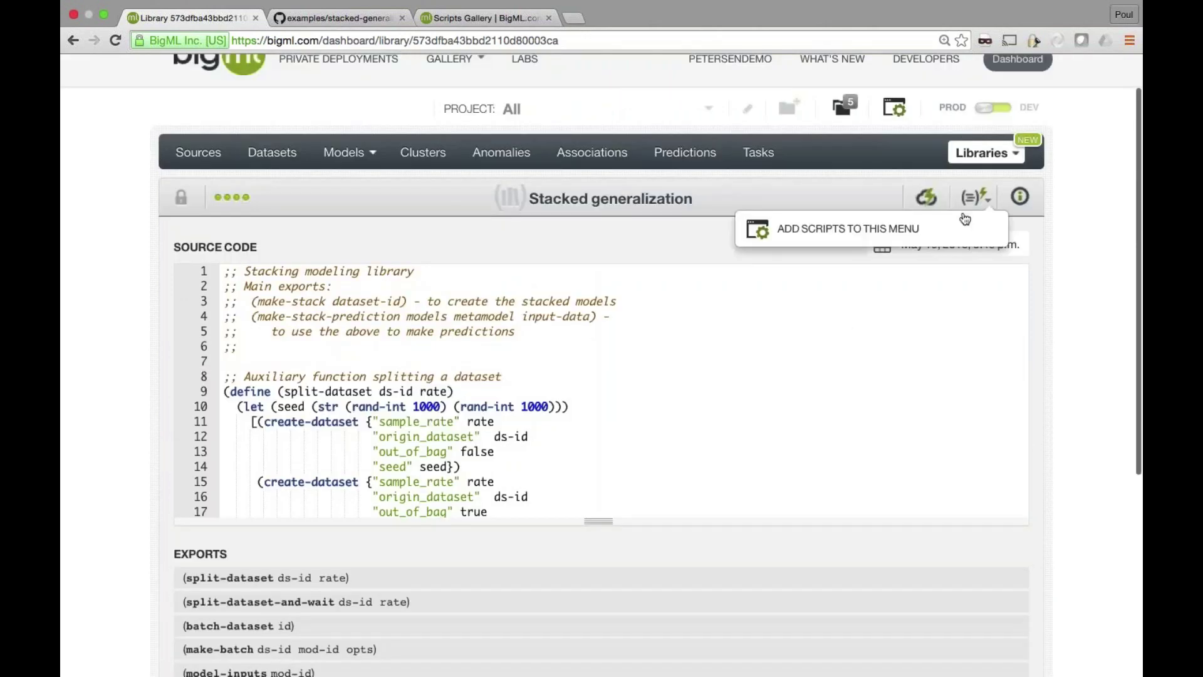
left_click(979, 162)
left_click(975, 183)
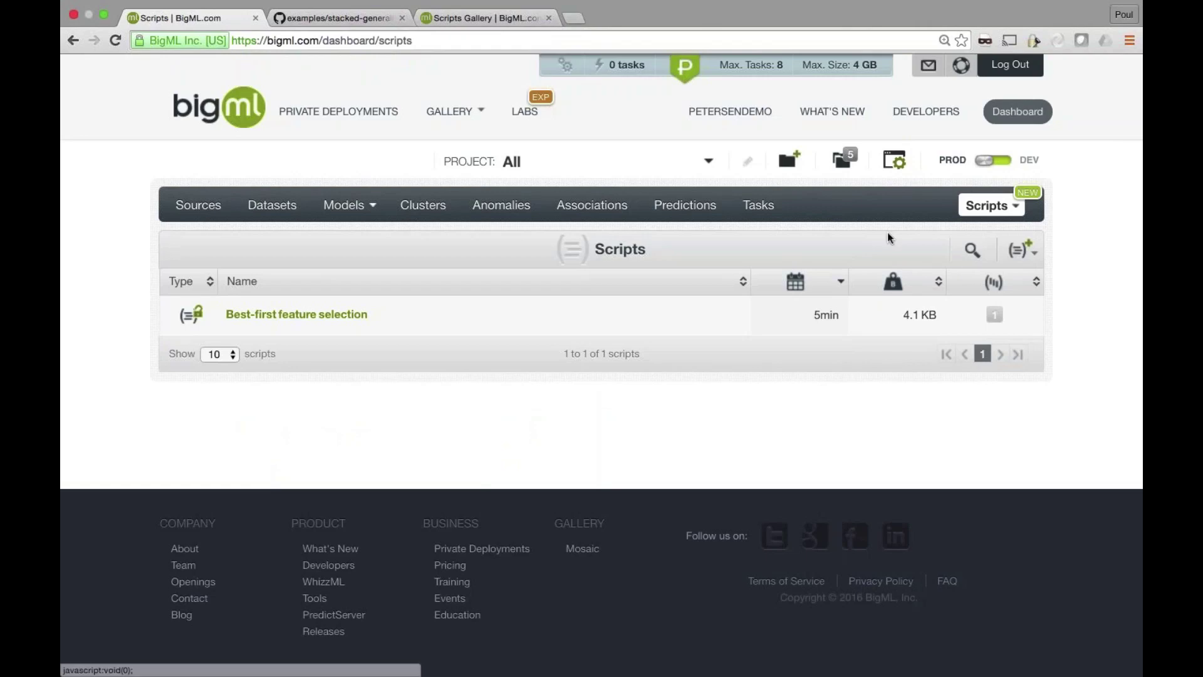
Step: Start a new editor script and add the Stacked generalization library under Import WhizzML libraries
left_click(1022, 249)
left_click(994, 310)
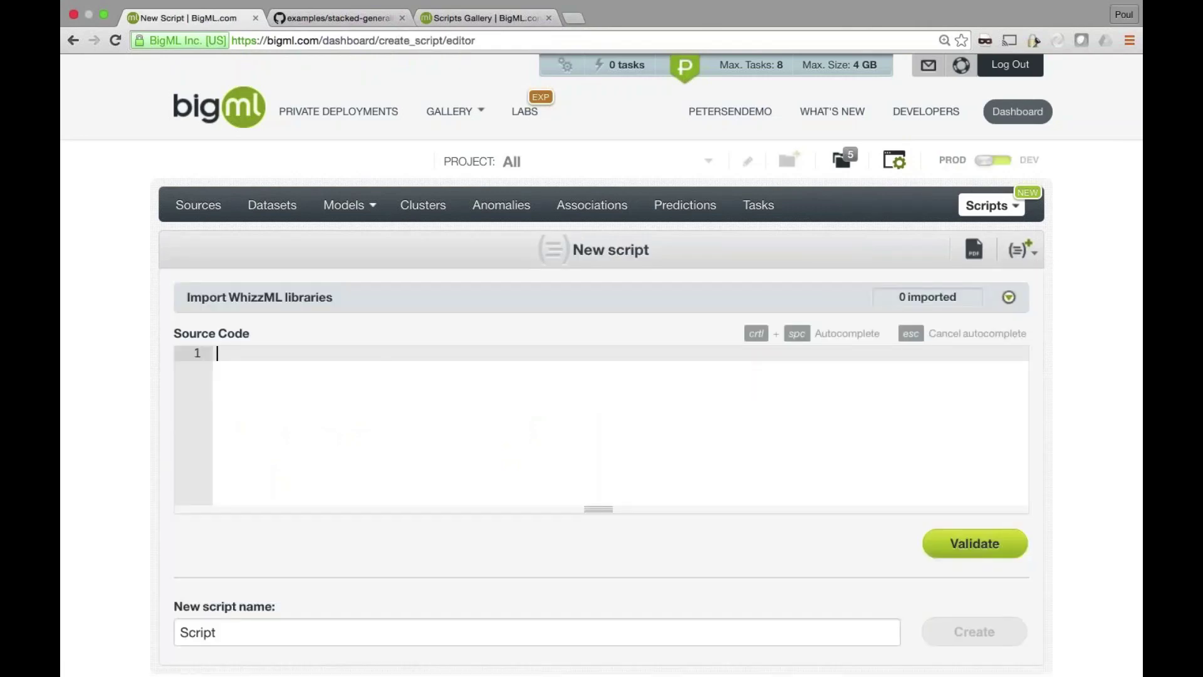
left_click(365, 305)
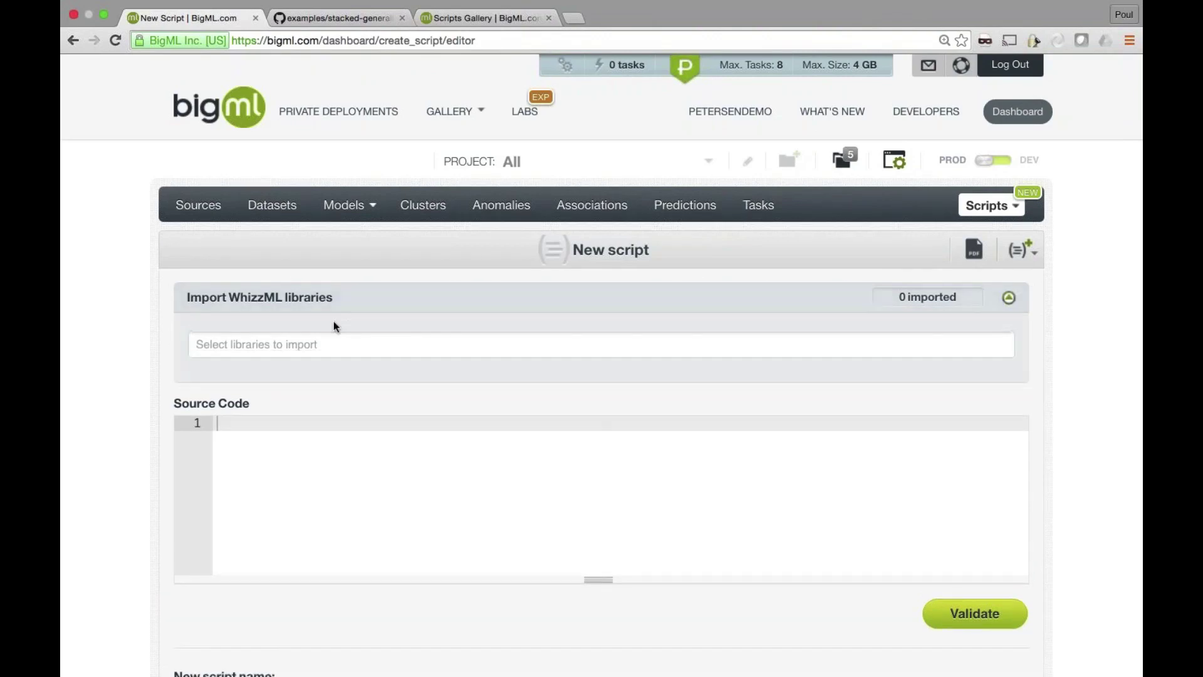
left_click(336, 344)
type("S")
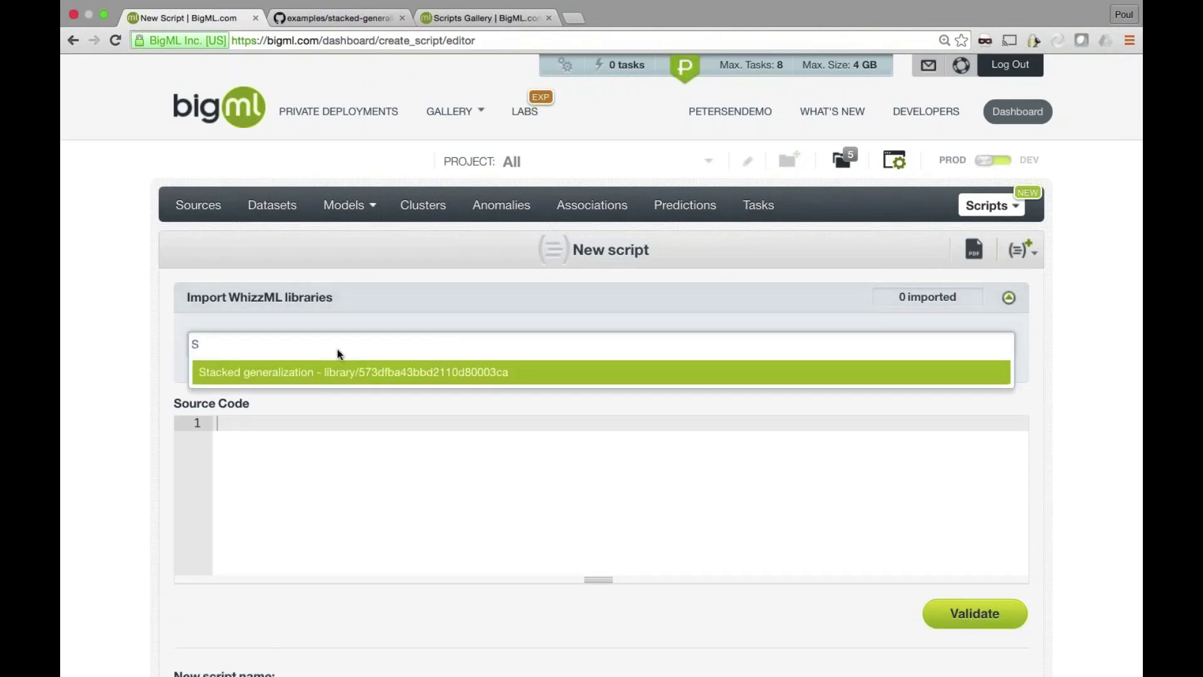
key("Return")
scroll(602, 427, "down", 5)
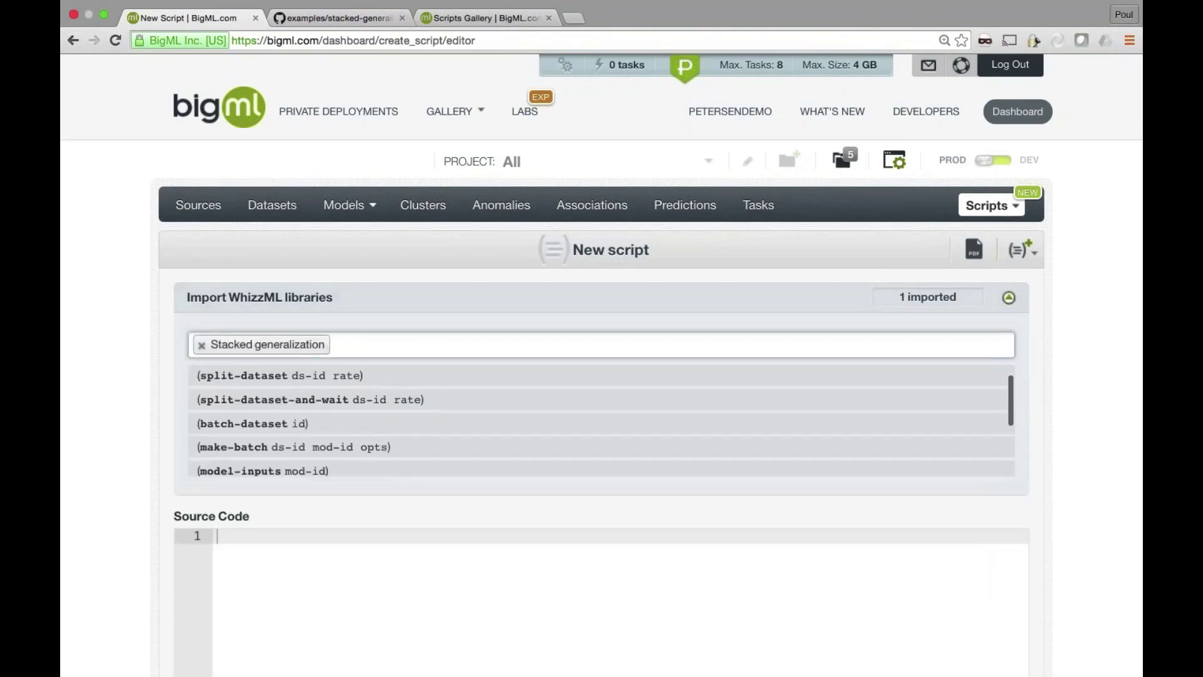
scroll(602, 426, "down", 2)
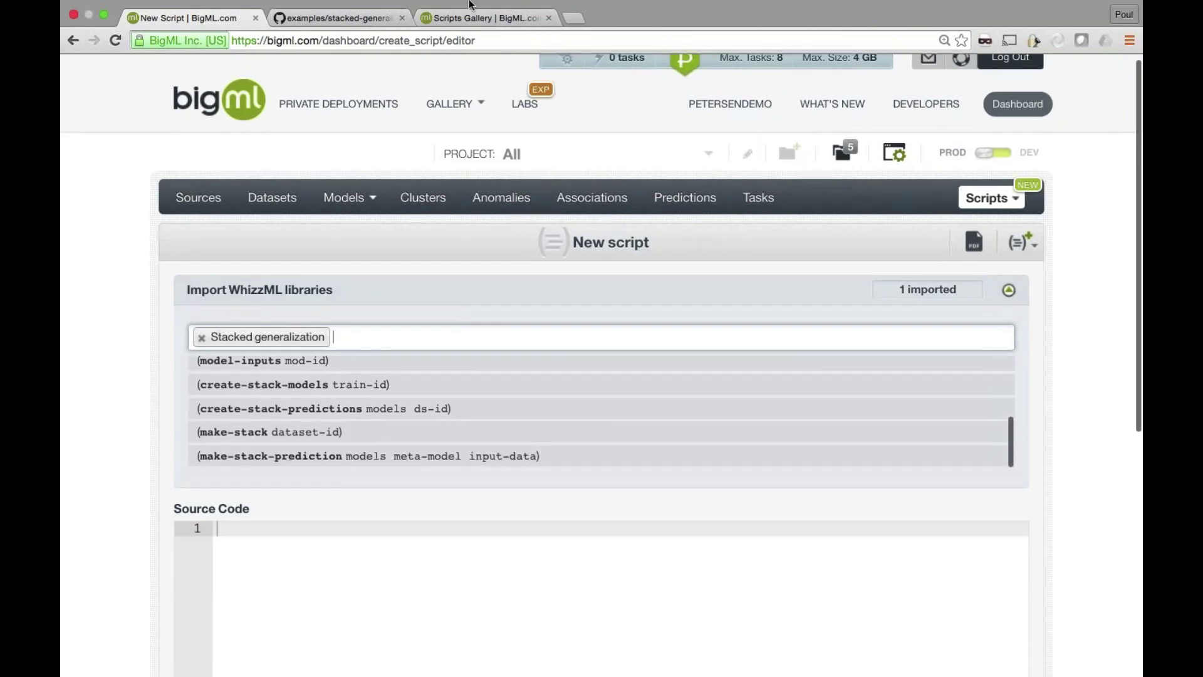
left_click(469, 19)
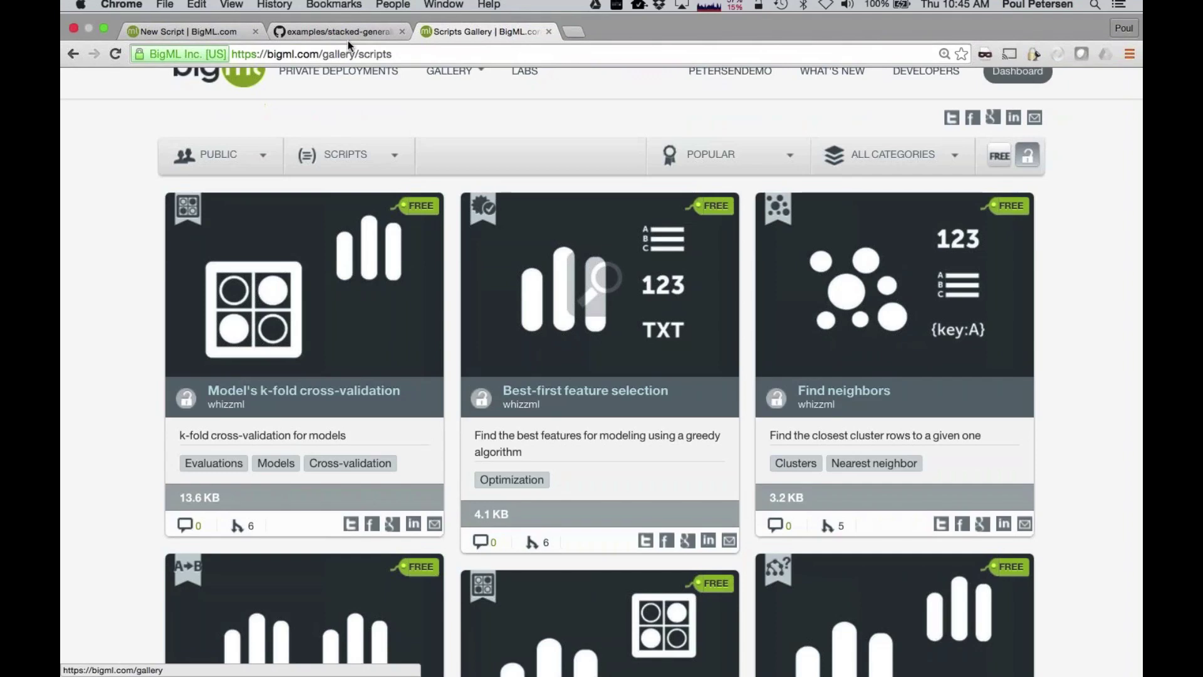
Step: Check the stacking readme, then clear a mistakenly pasted GitHub address from the script source
left_click(339, 17)
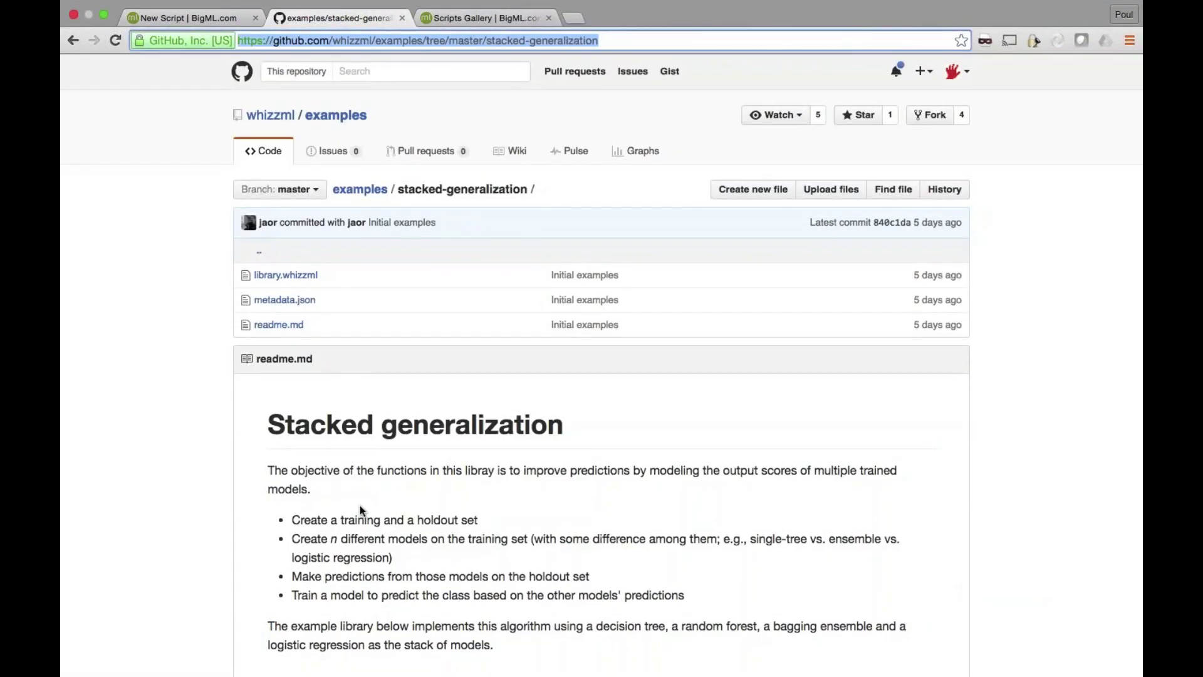
scroll(359, 505, "down", 5)
scroll(359, 489, "down", 2)
mouse_move(183, 21)
left_click(187, 32)
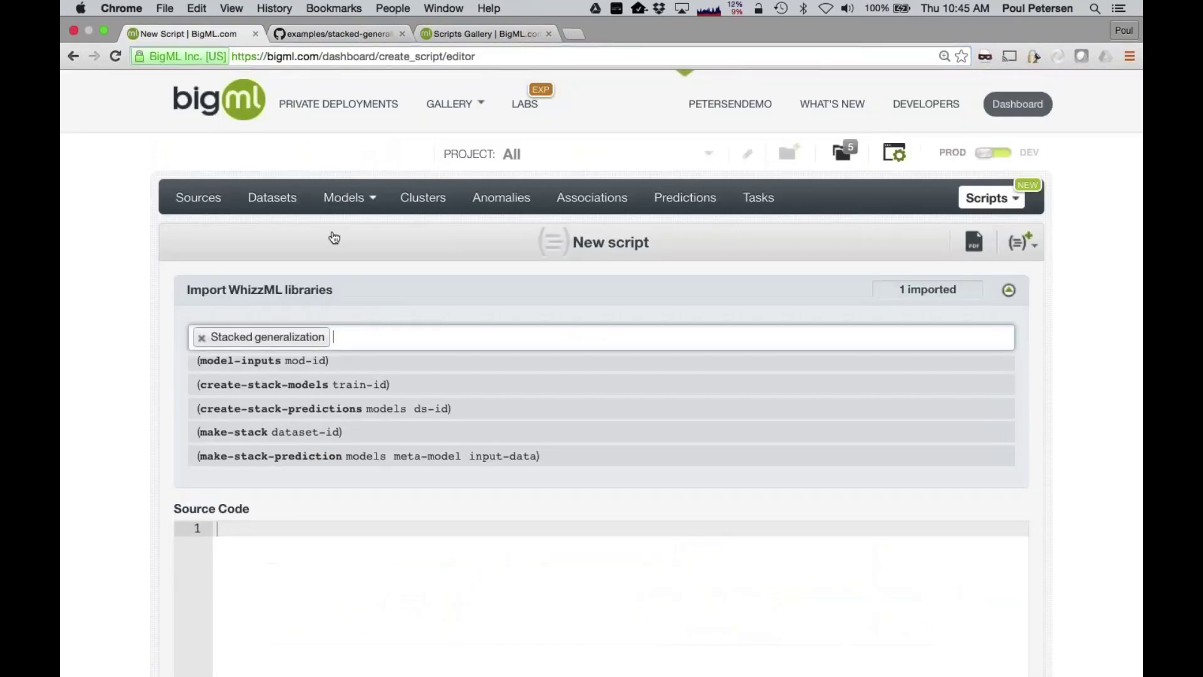
scroll(343, 520, "down", 3)
type("https://github.com/whizzml/examples/tree/master/stacked-generalization")
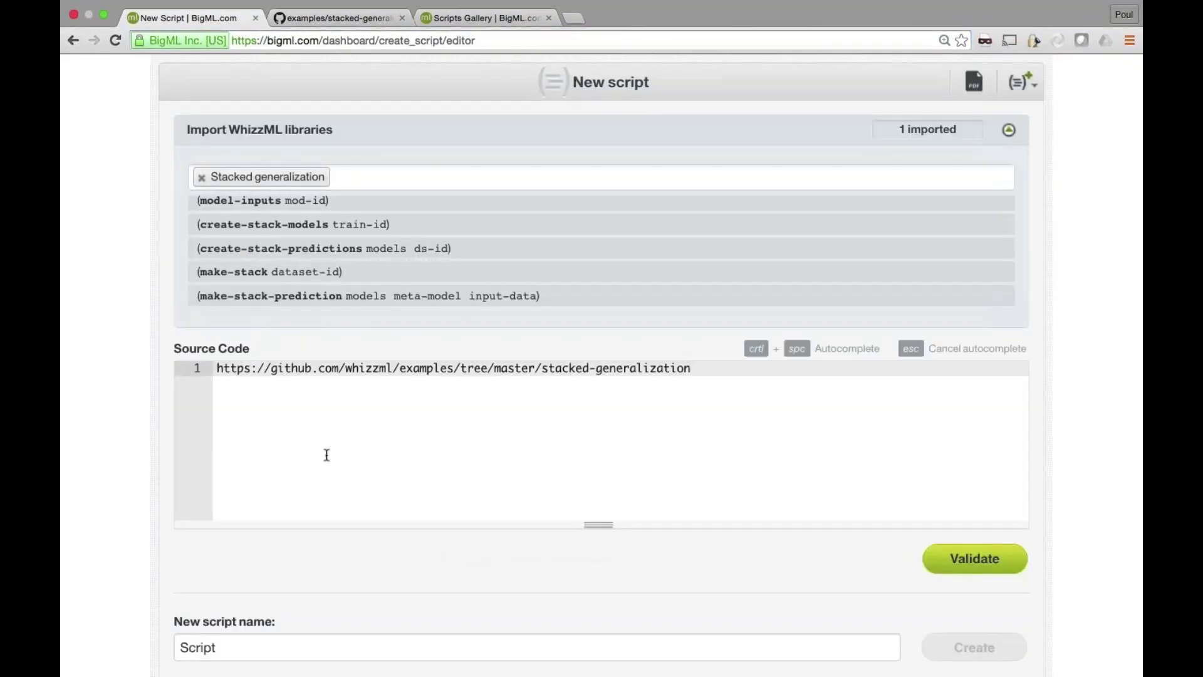
key("super+a")
key("BackSpace")
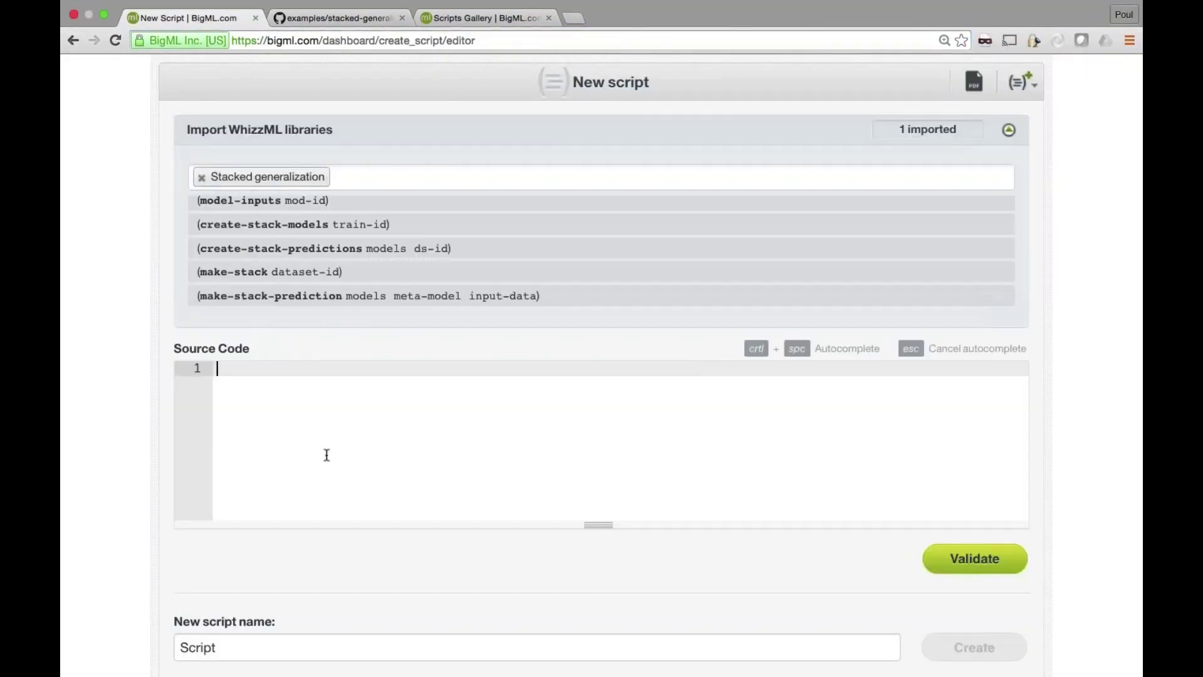
Step: Copy the (define stack (make-stack dataset-id)) line from the readme for the script
left_click(334, 19)
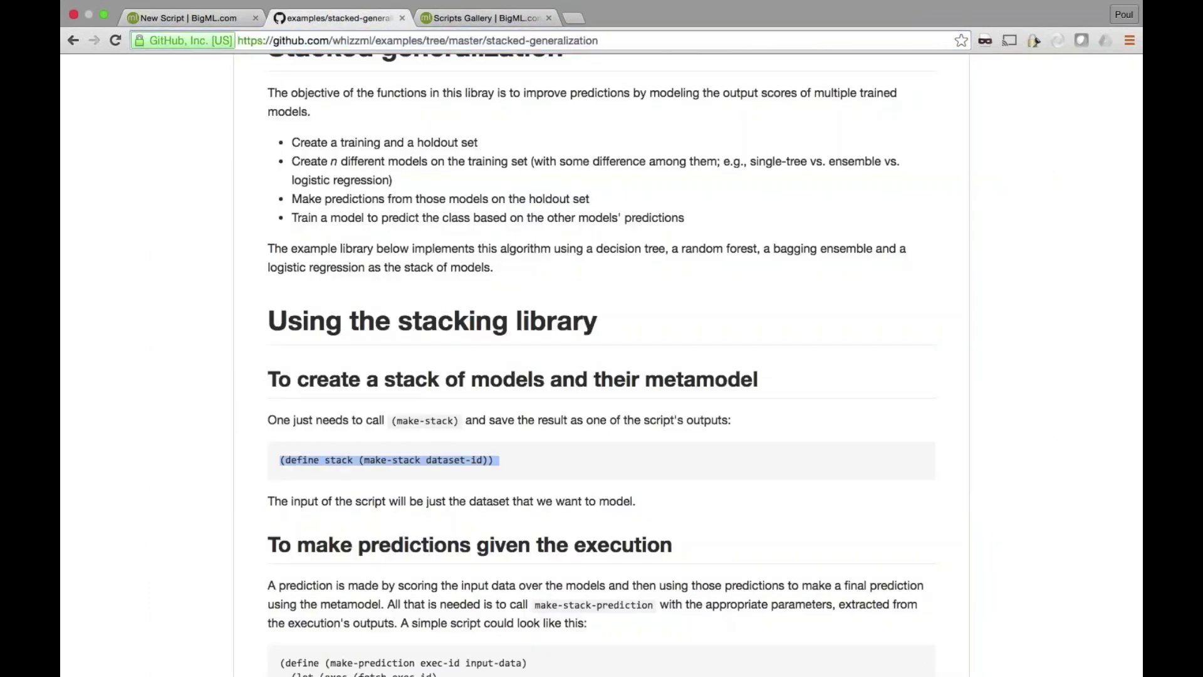
key("super+1")
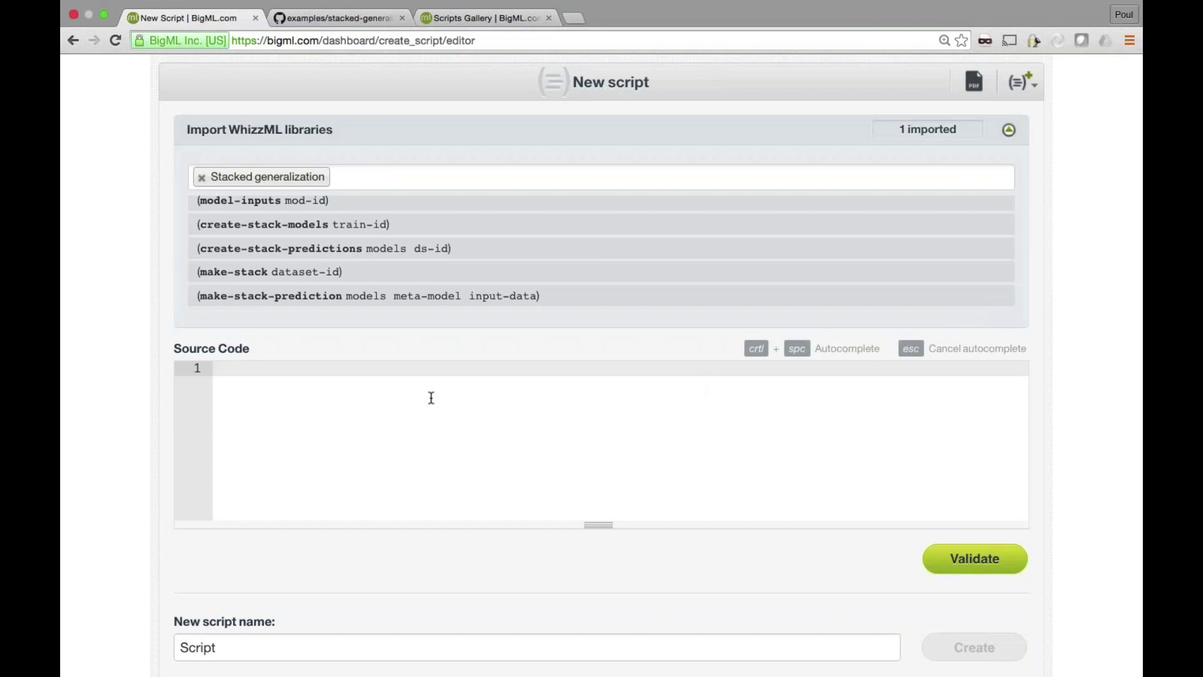
type("(define stack (make-stack dataset-id))")
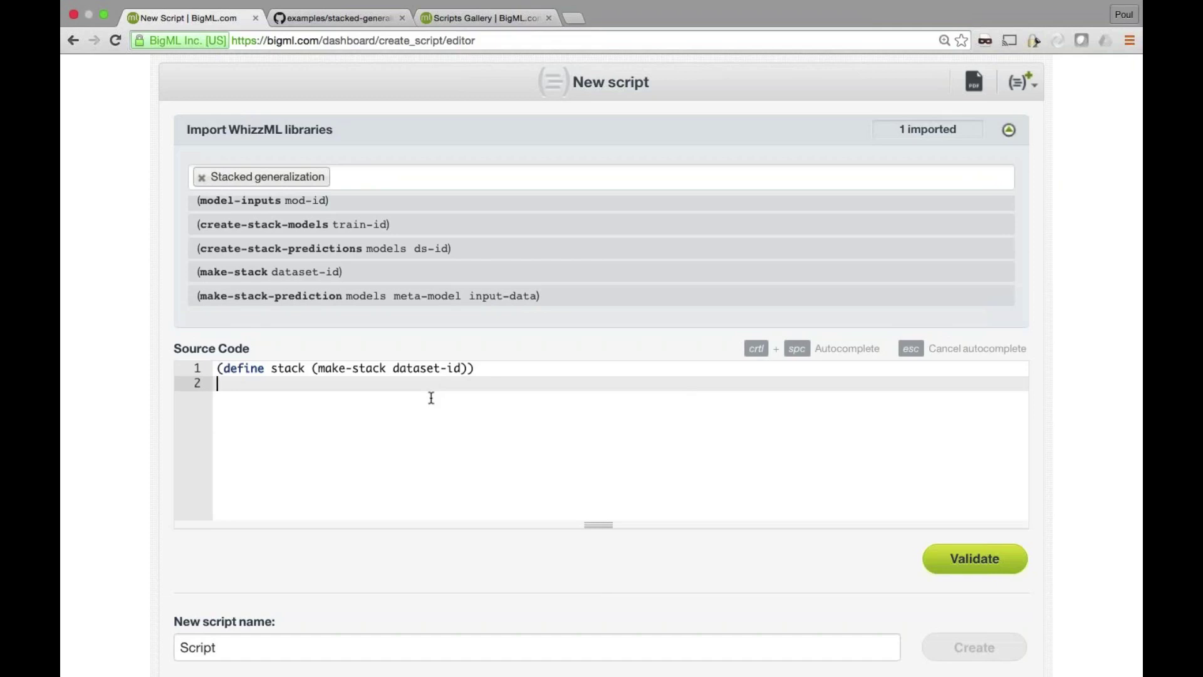
Step: Highlight the make-stack call and stack variable, then validate the script's syntax
left_click_drag(318, 369, 460, 369)
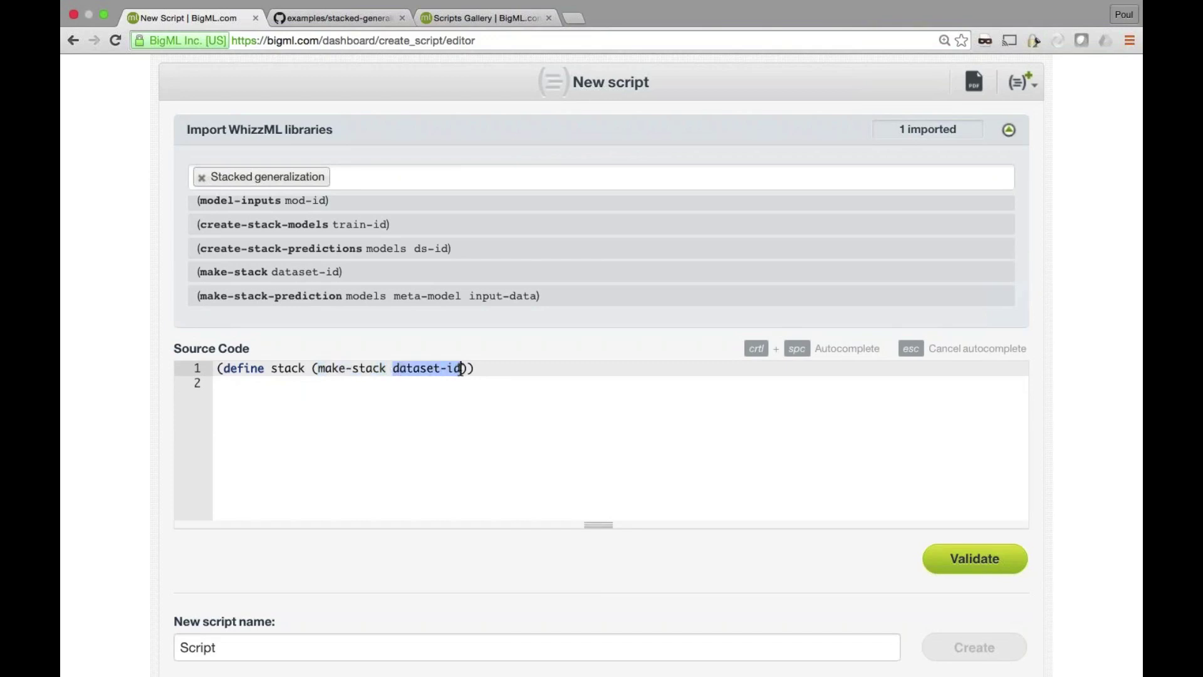
left_click_drag(271, 369, 312, 370)
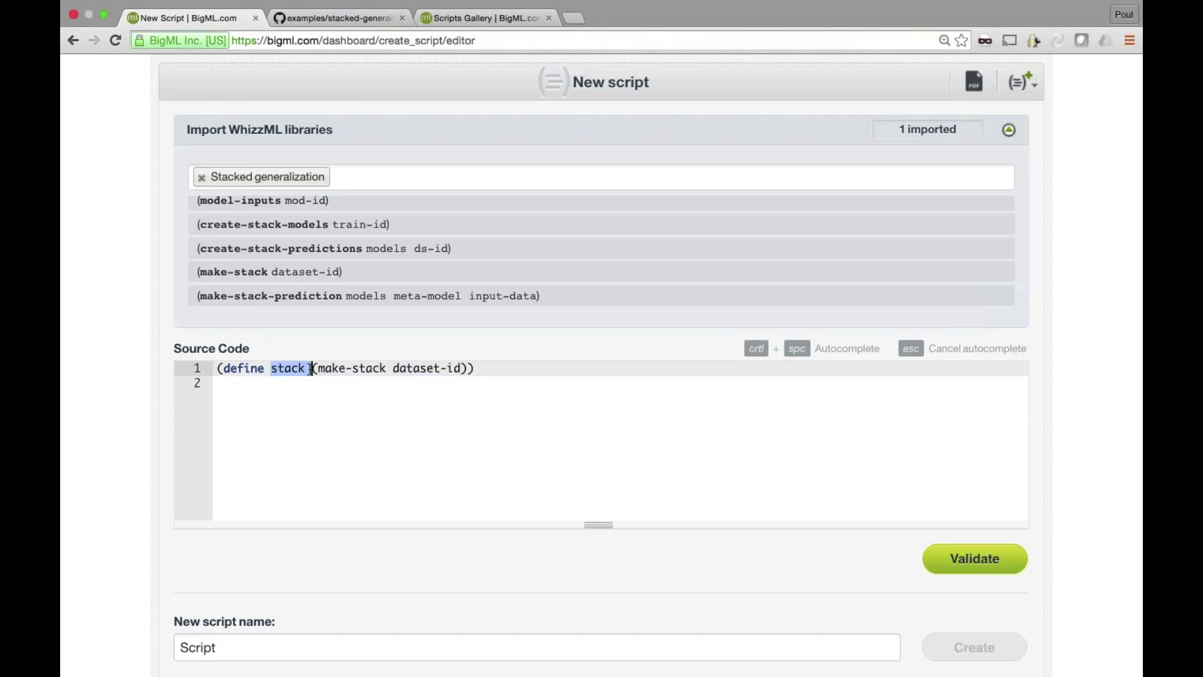
left_click(963, 568)
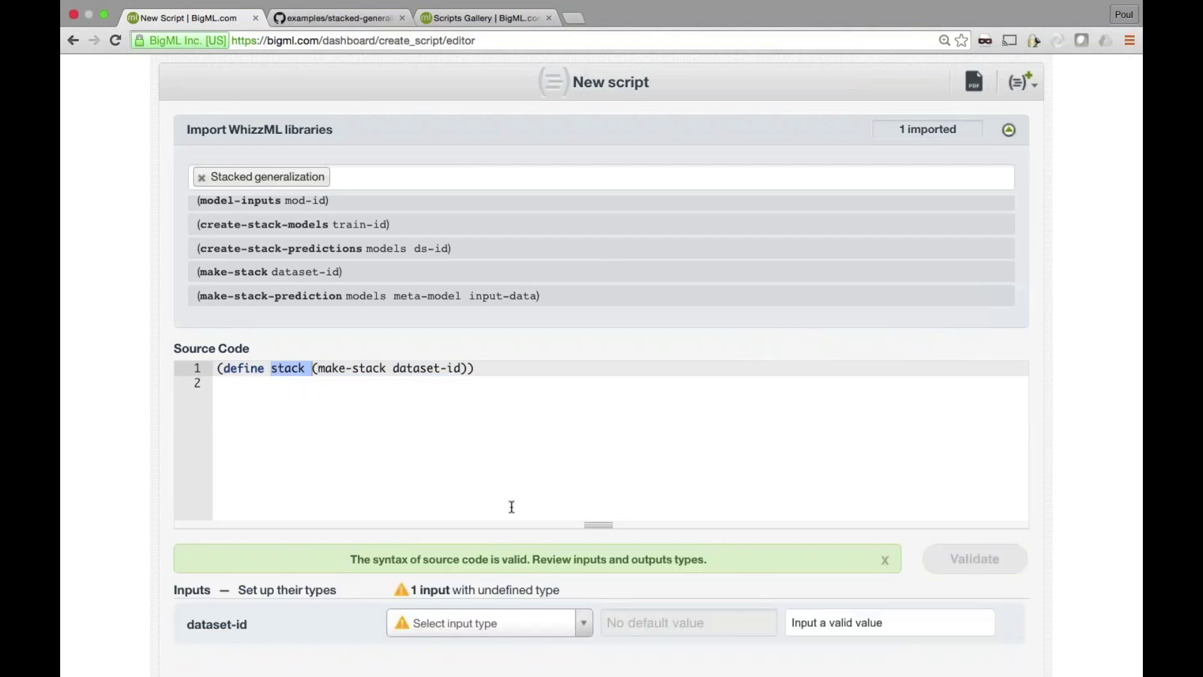
scroll(511, 506, "down", 2)
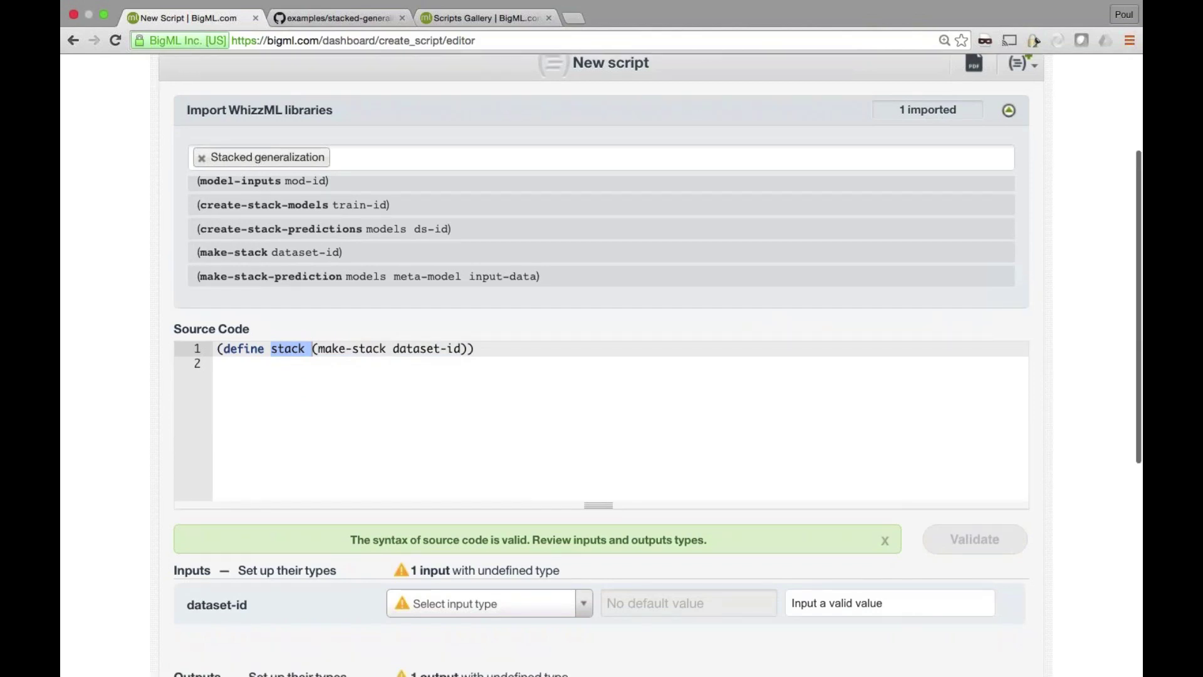
scroll(602, 363, "down", 2)
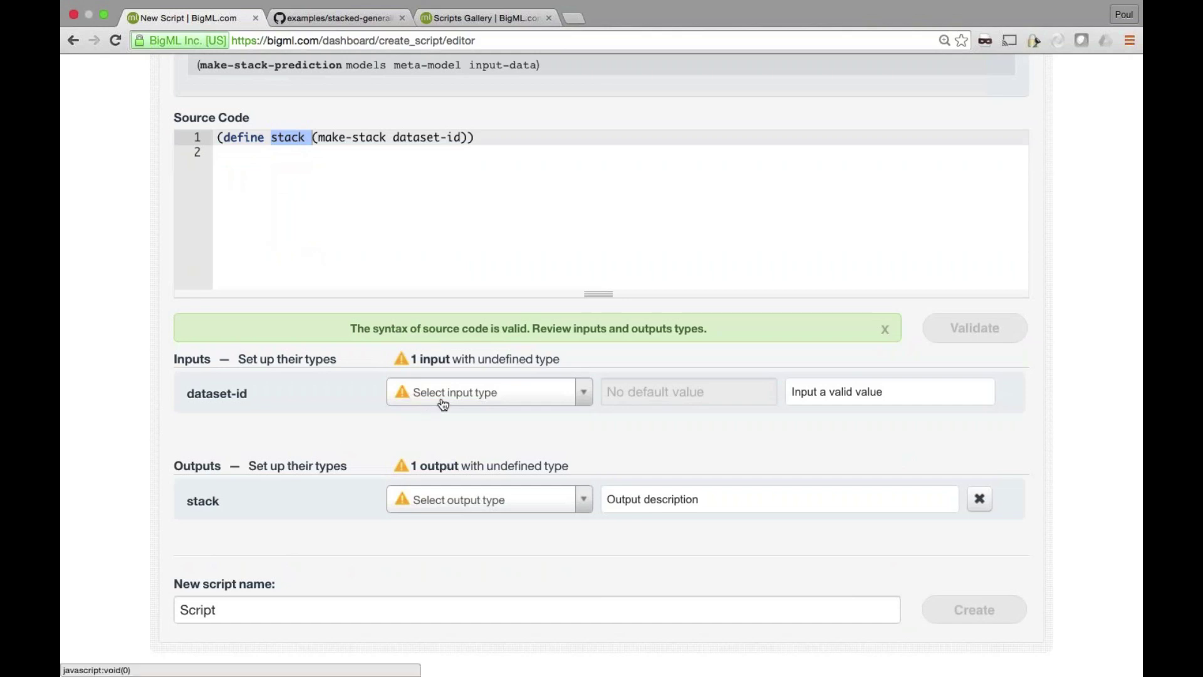
Step: Set the dataset-id input type to Dataset and the stack output type to Map
left_click(478, 395)
scroll(484, 494, "down", 3)
scroll(482, 494, "down", 2)
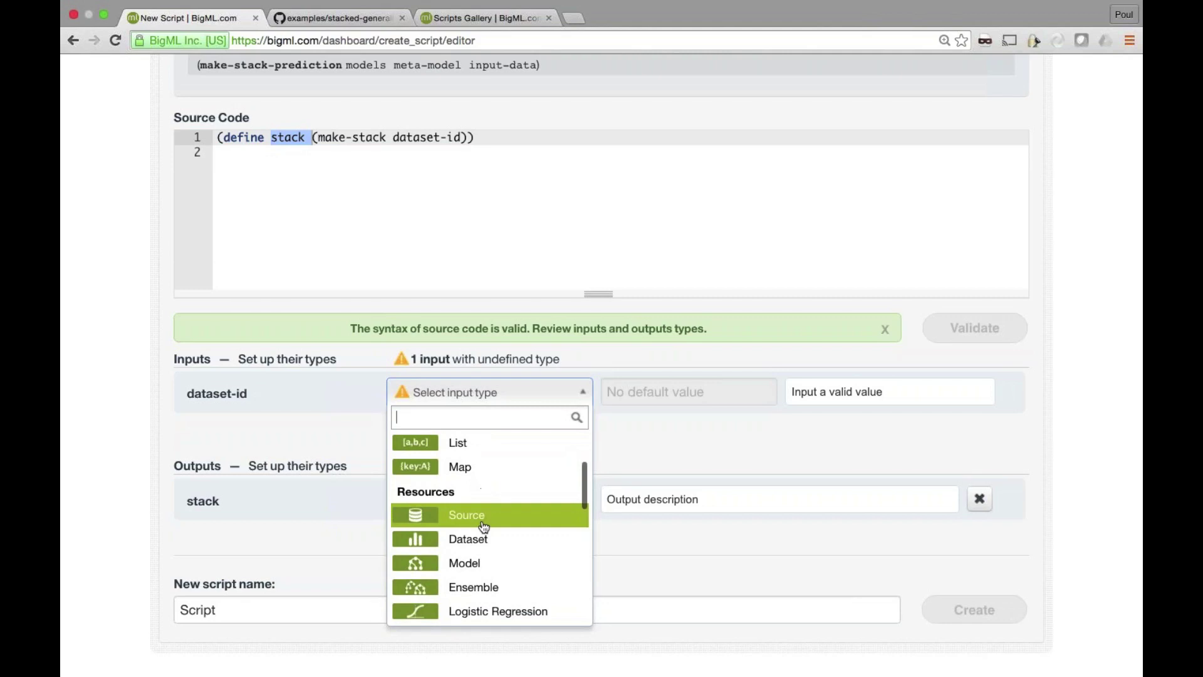
left_click(484, 464)
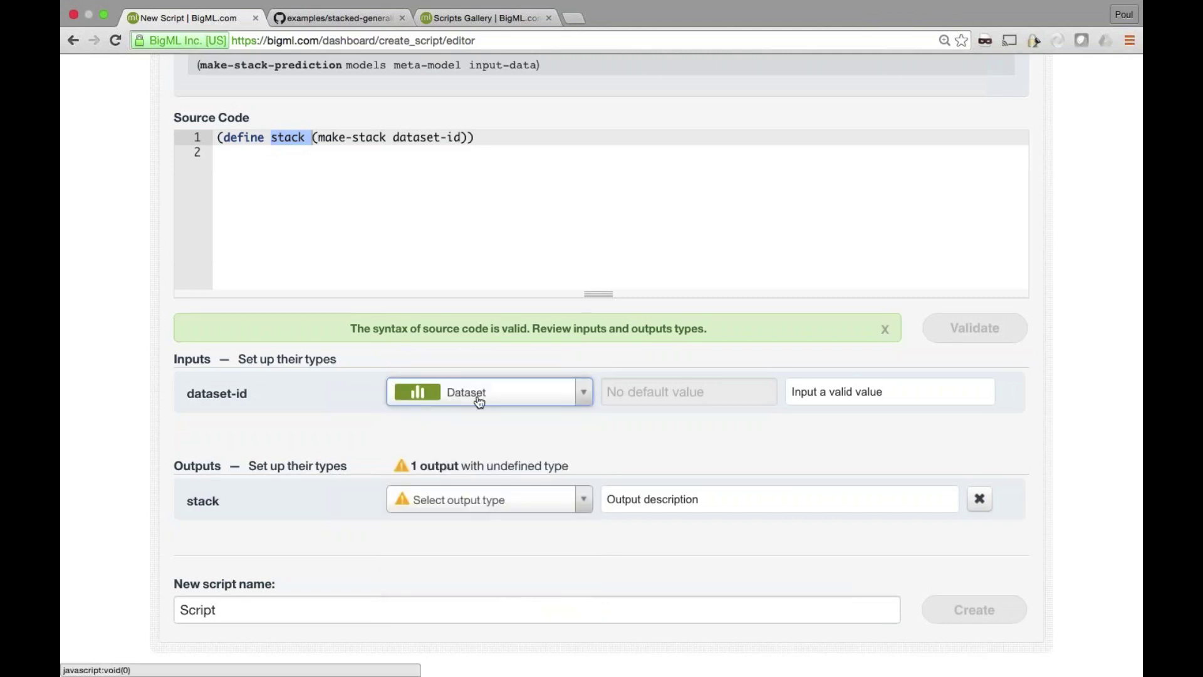
left_click(433, 505)
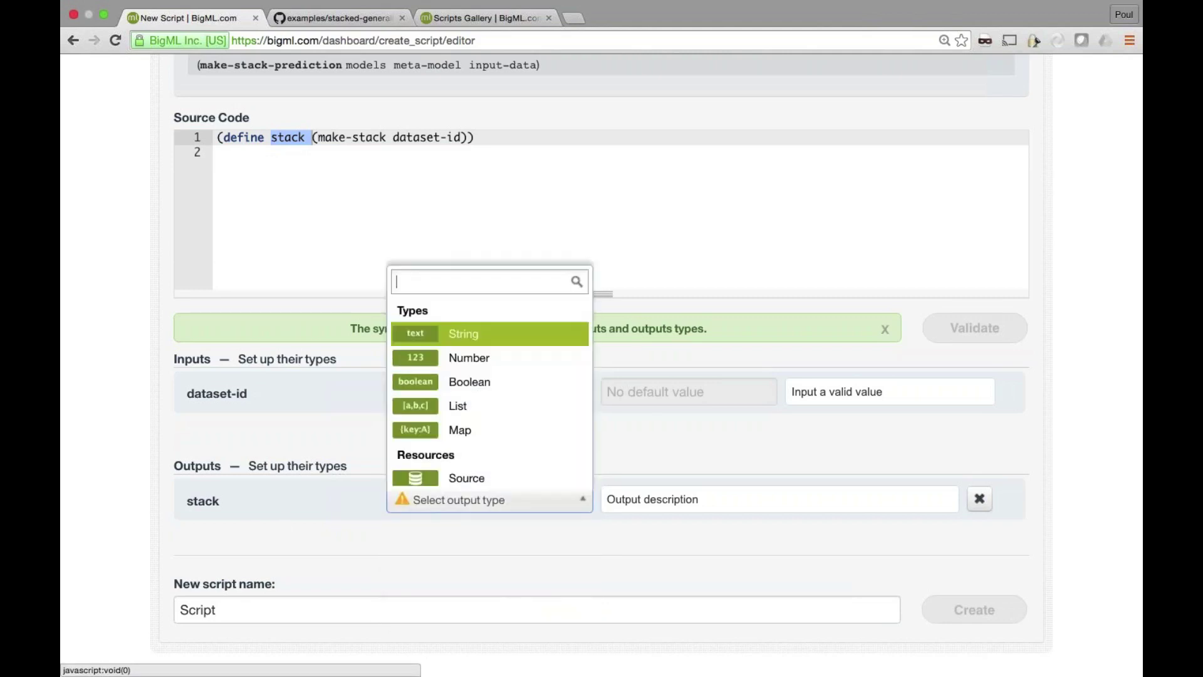
left_click(452, 432)
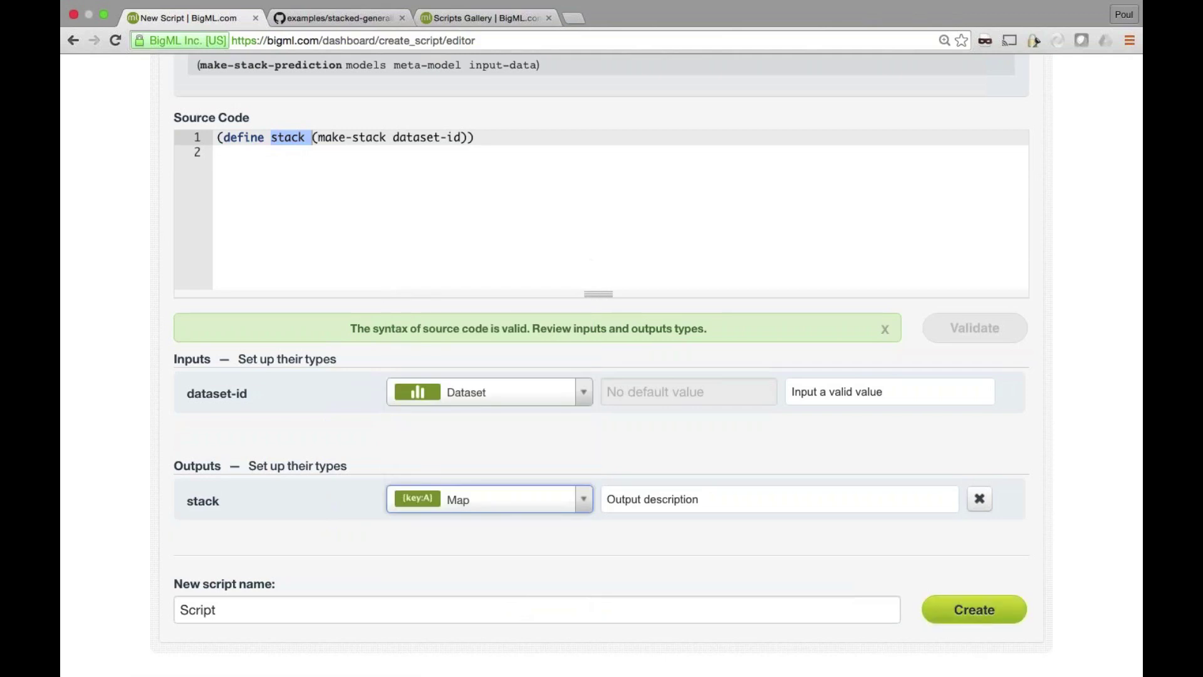
Step: Rename the script from Script to 'Make a Stack'
left_click(207, 608)
double_click(207, 608)
type("Make a")
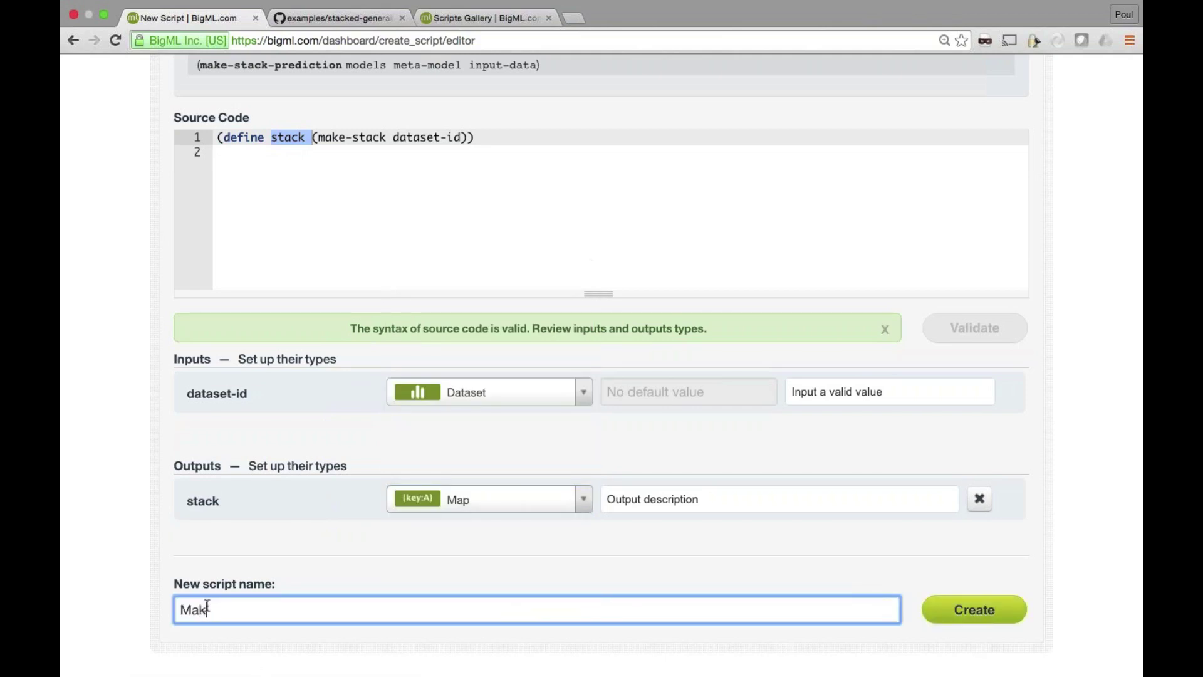
type(" st")
key("BackSpace")
key("BackSpace")
type("Stack")
Step: Create the Make a Stack script and execute it with 'diabetes dataset' as input
left_click(975, 609)
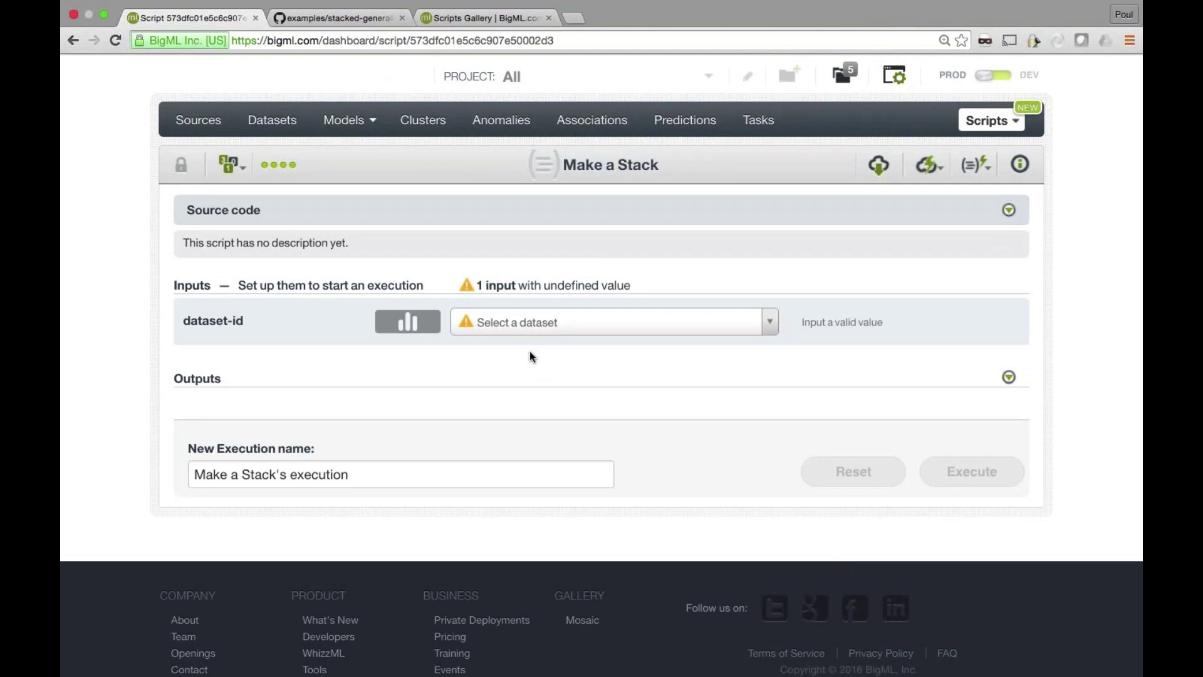
left_click(528, 323)
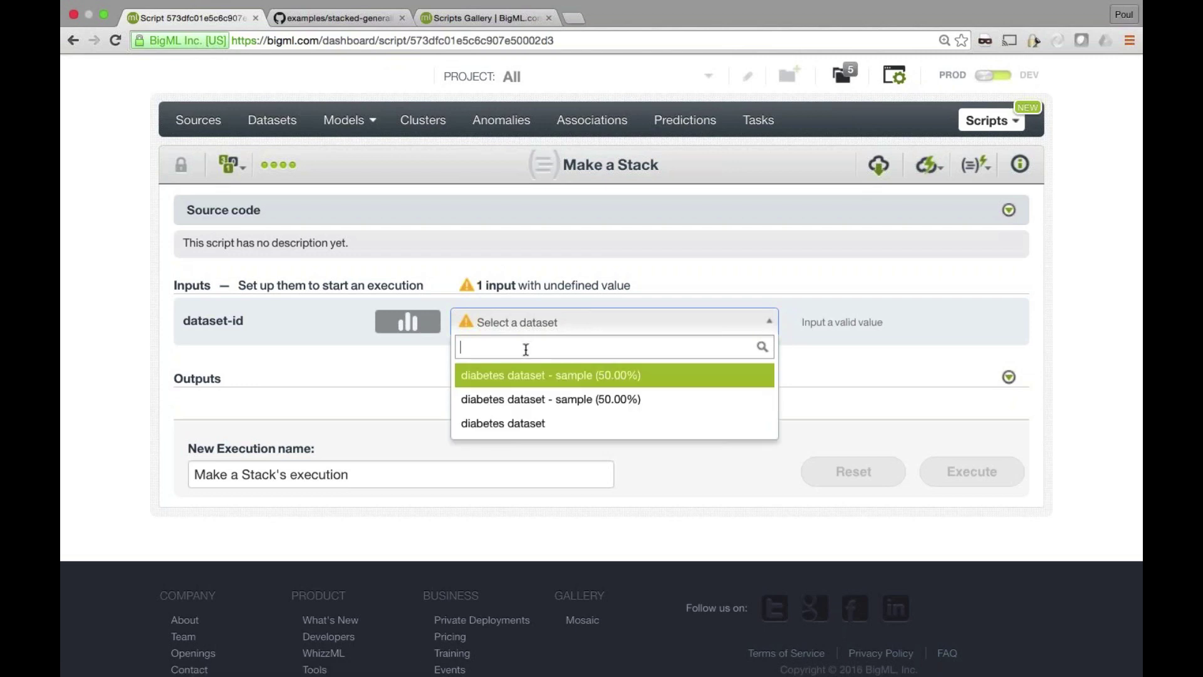
left_click(532, 424)
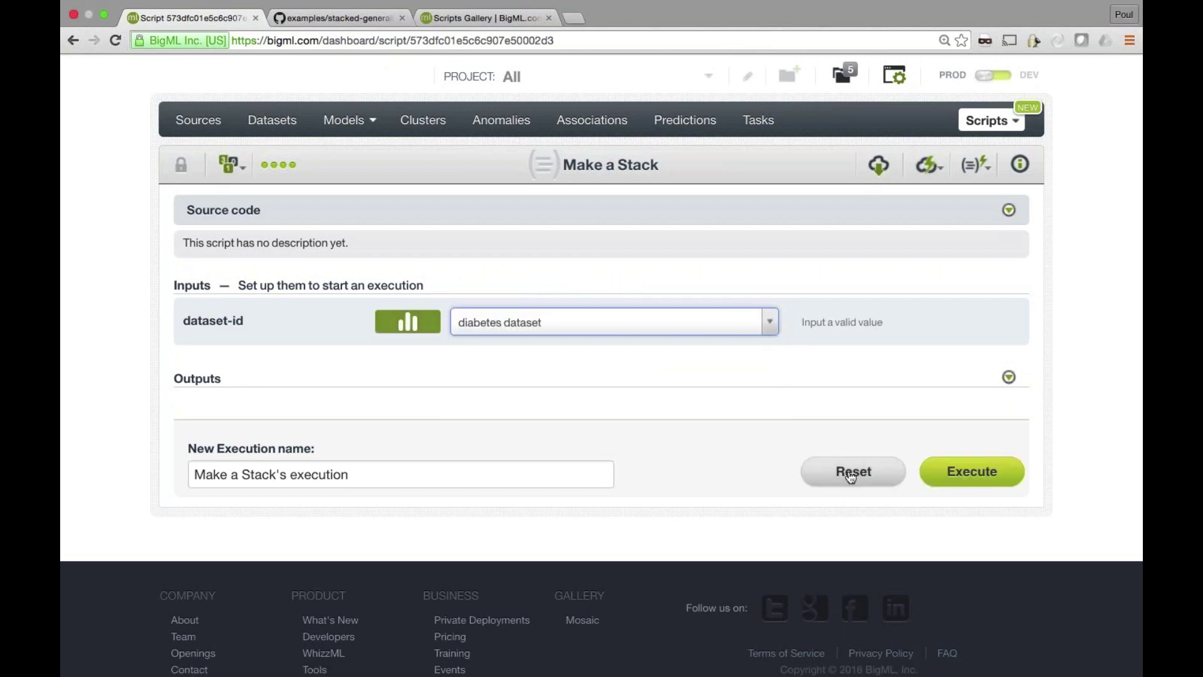
left_click(972, 471)
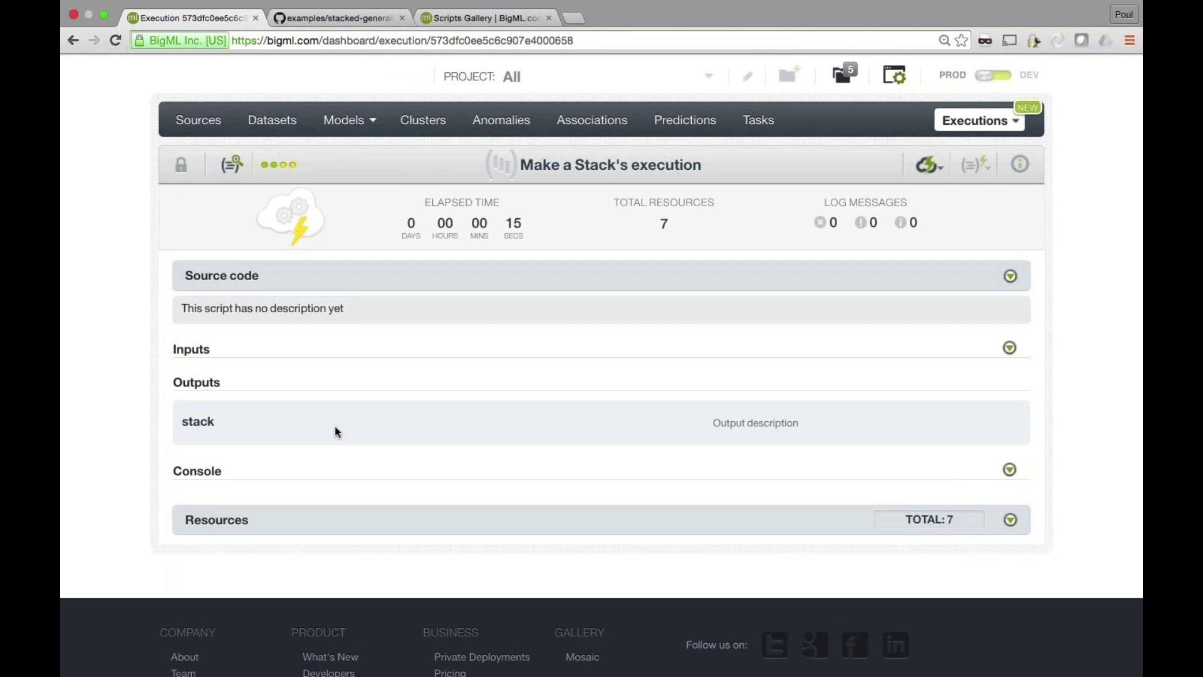
Step: Review the execution's resource counts, console log, and full stack output
left_click(374, 522)
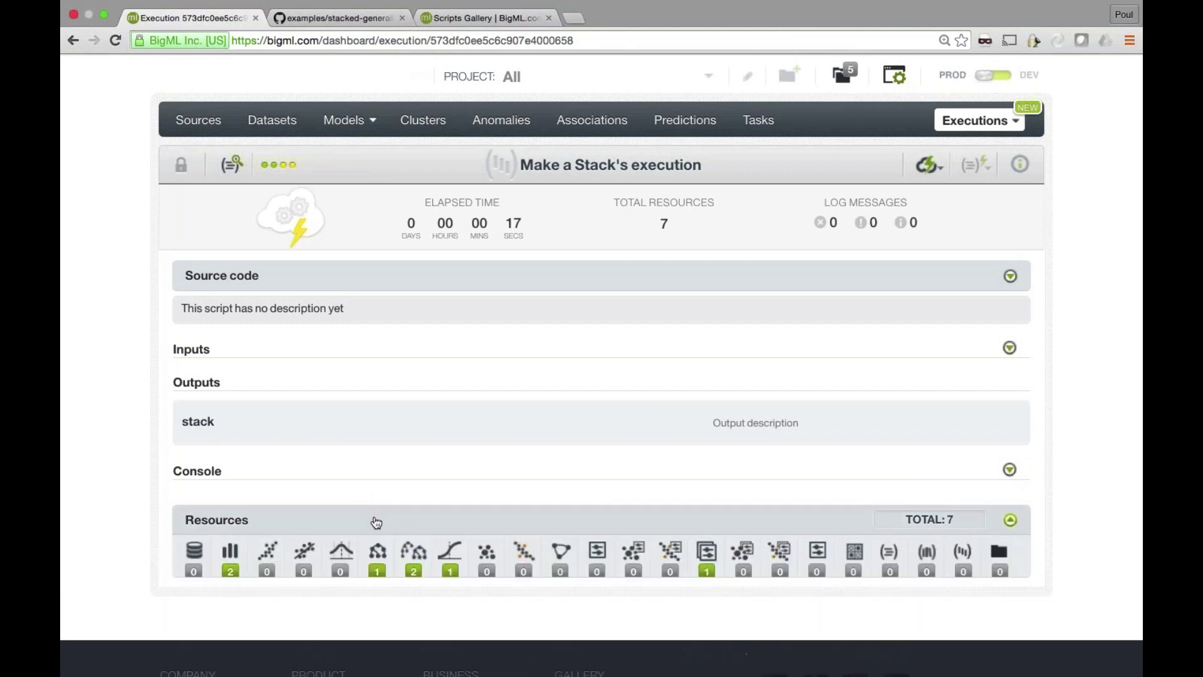
scroll(376, 523, "down", 2)
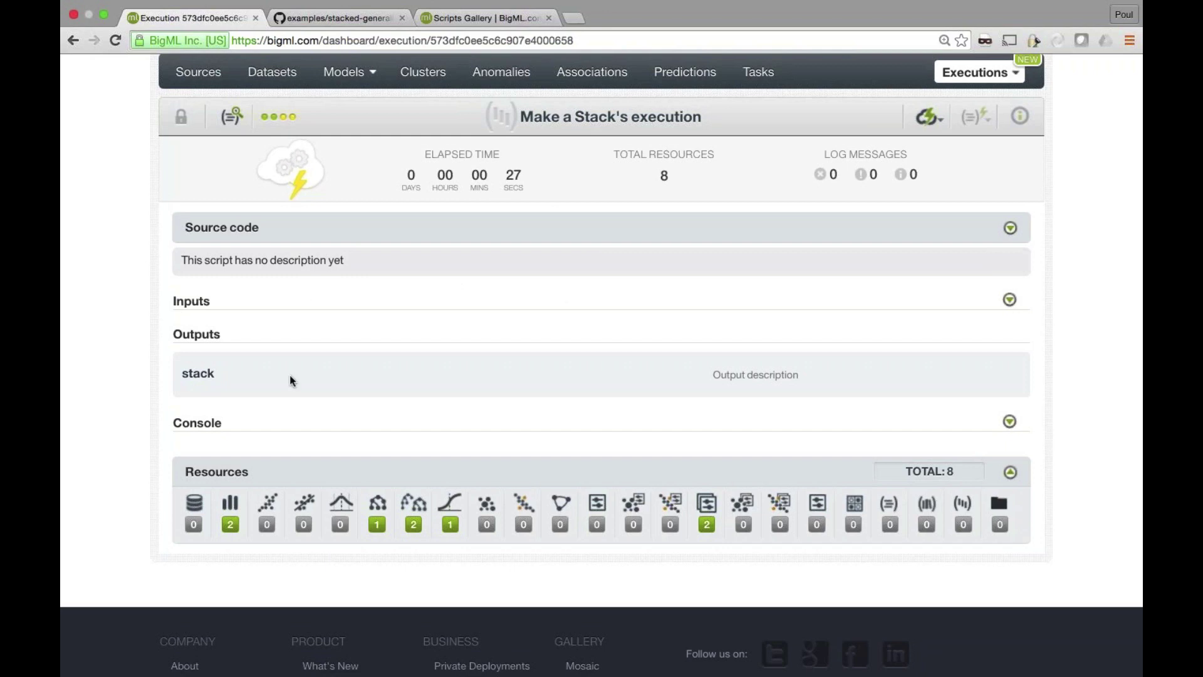
left_click(1008, 423)
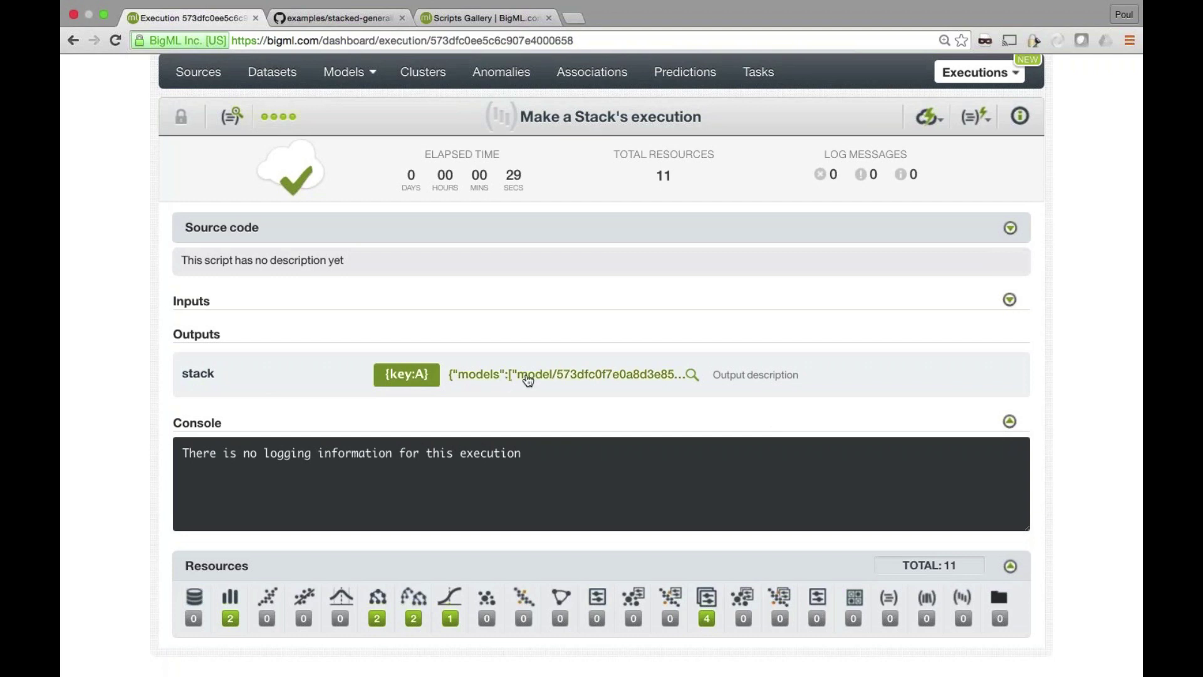
left_click(692, 375)
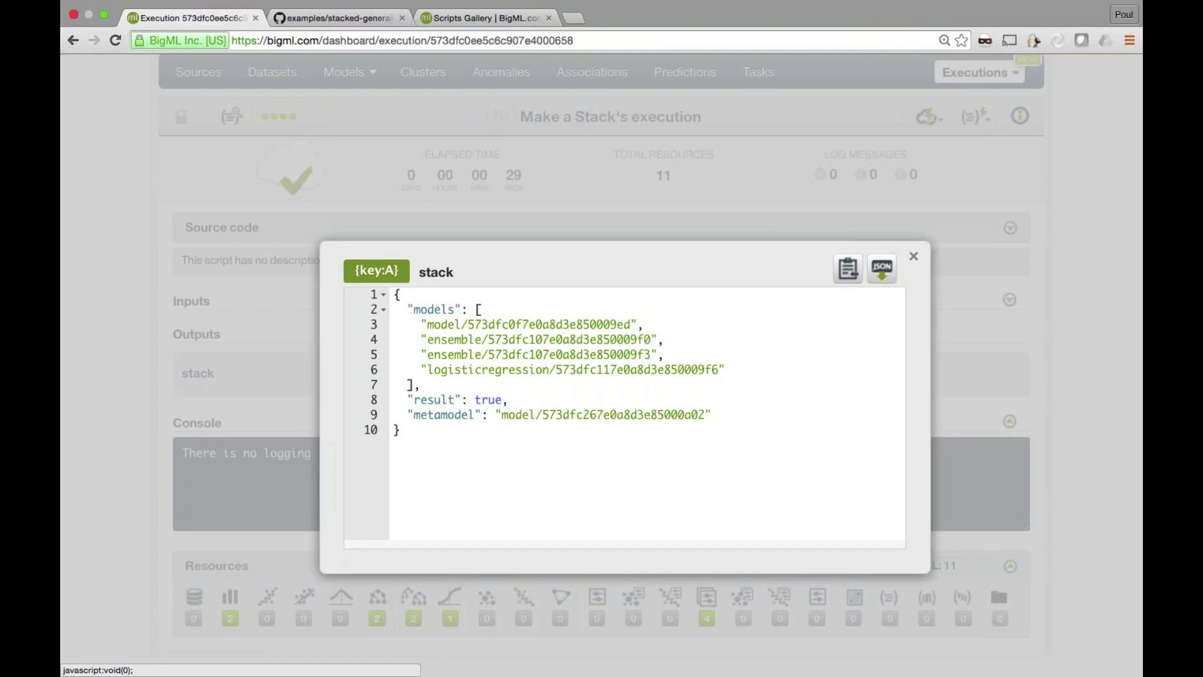
left_click(913, 256)
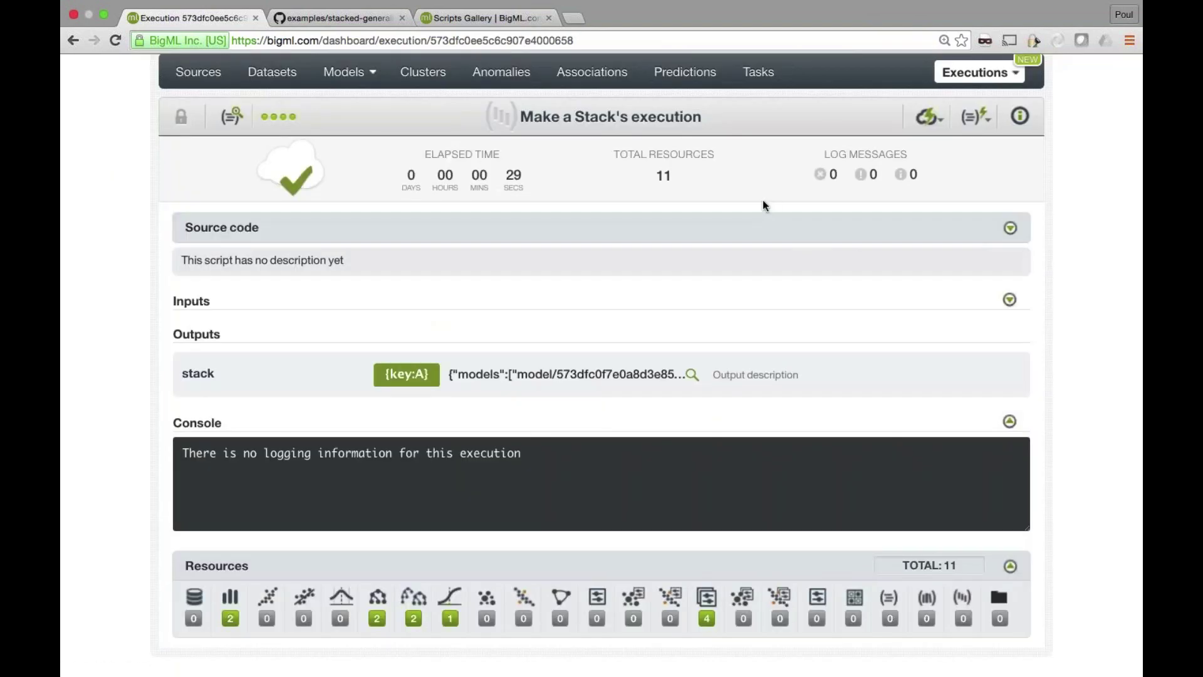
Step: Open the Make a Stack script page and expand its info, name and description fields
left_click(1021, 119)
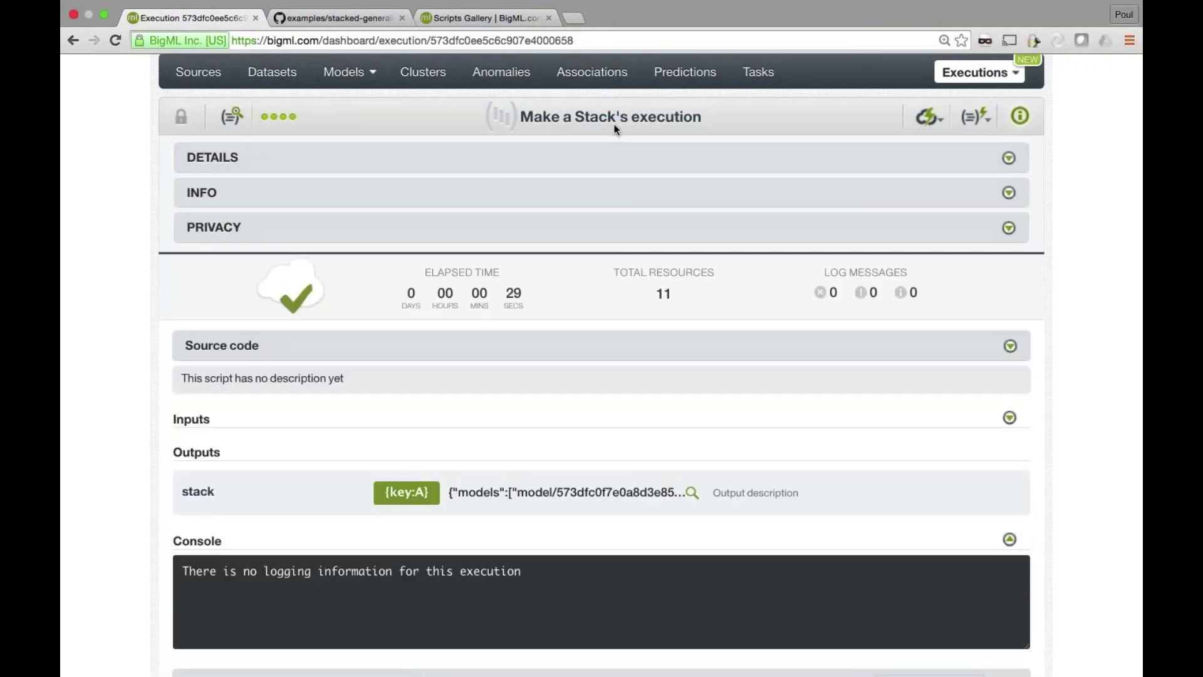
mouse_move(954, 88)
left_click(922, 100)
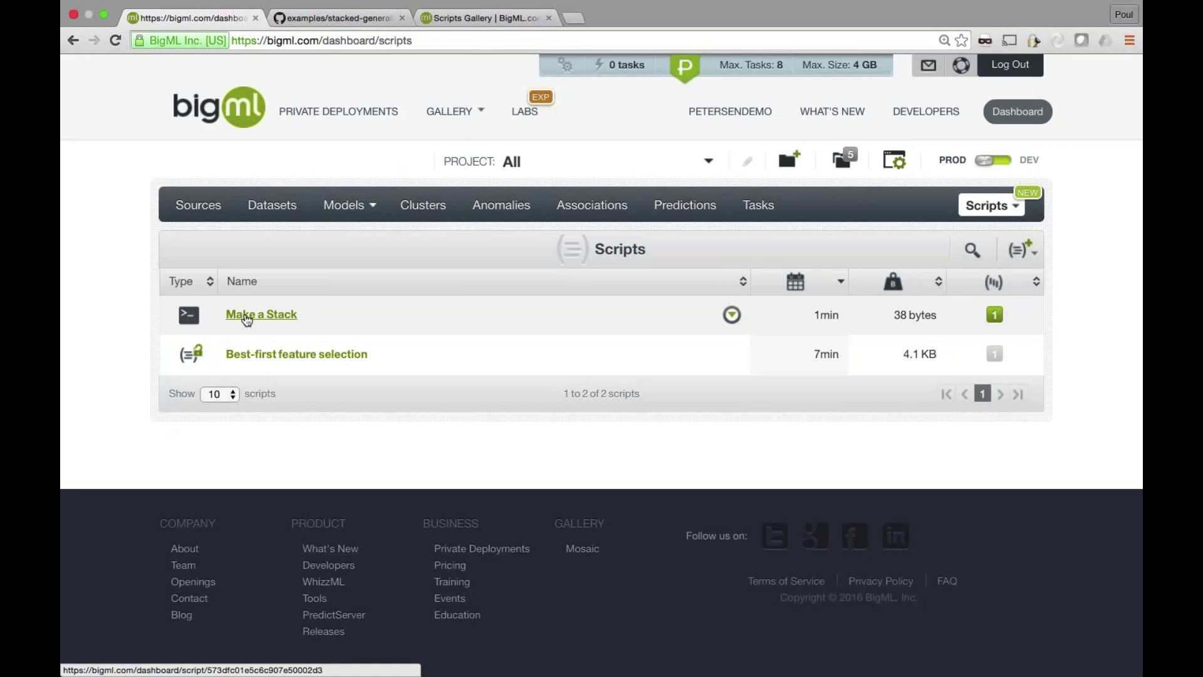
left_click(257, 315)
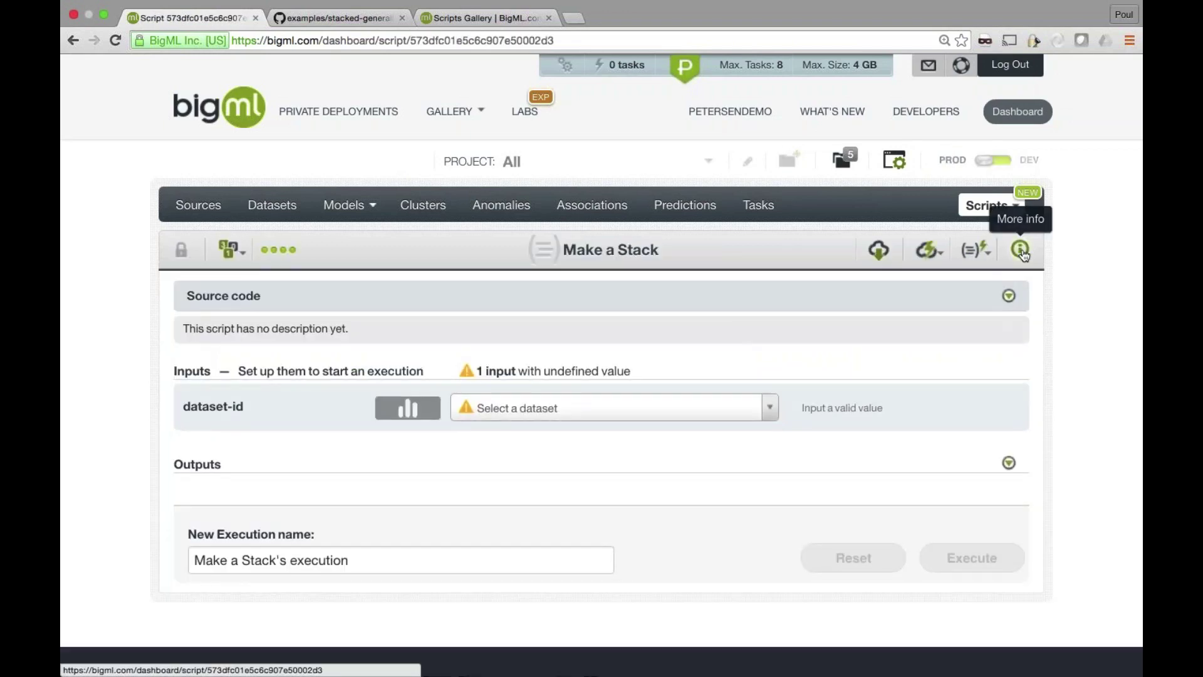
left_click(1021, 250)
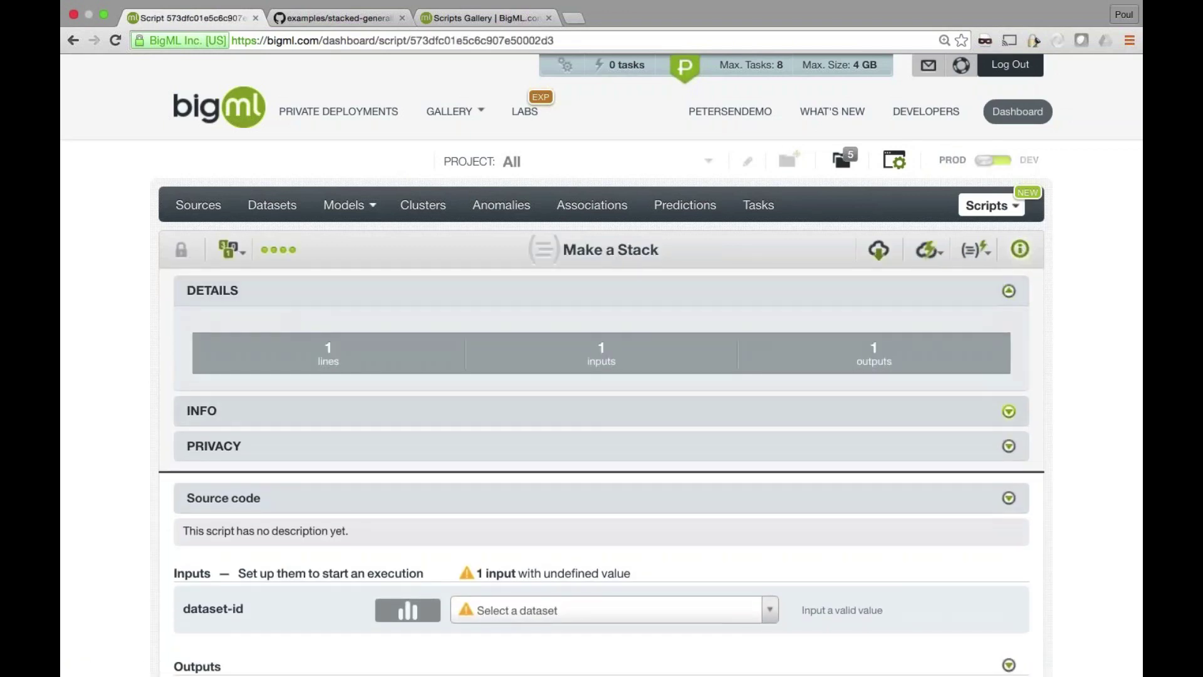
left_click(303, 411)
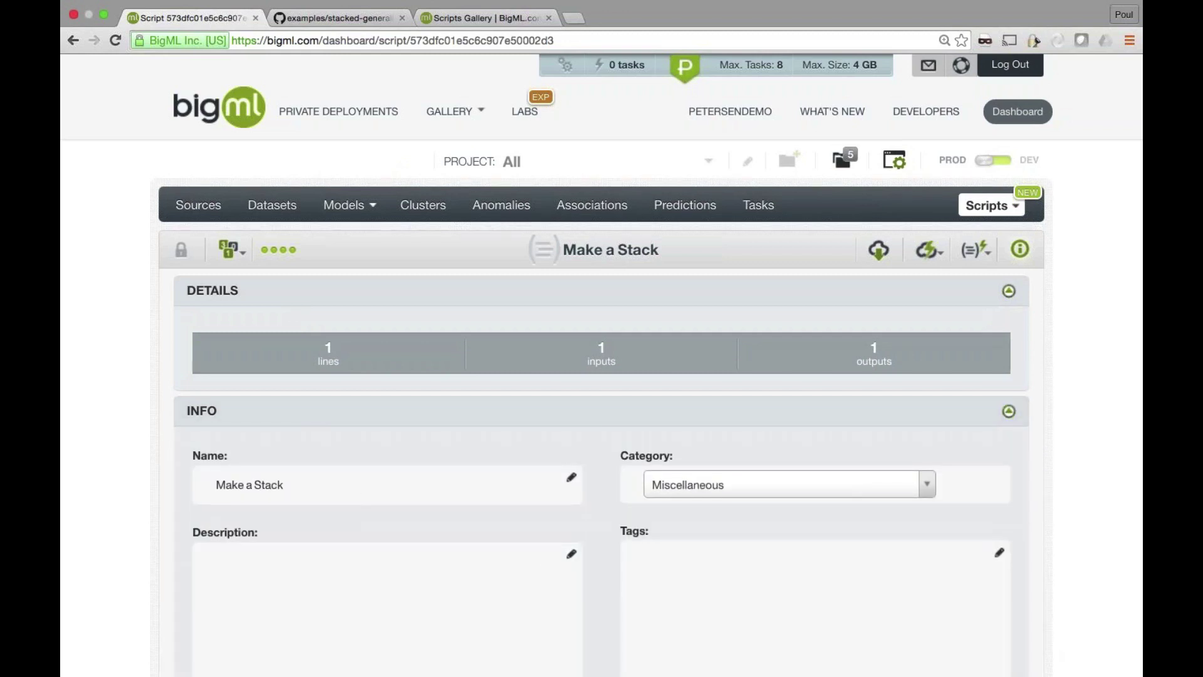
Step: Replace the placeholder description with 'Stacking is c00l' and save it
left_click(572, 554)
triple_click(439, 255)
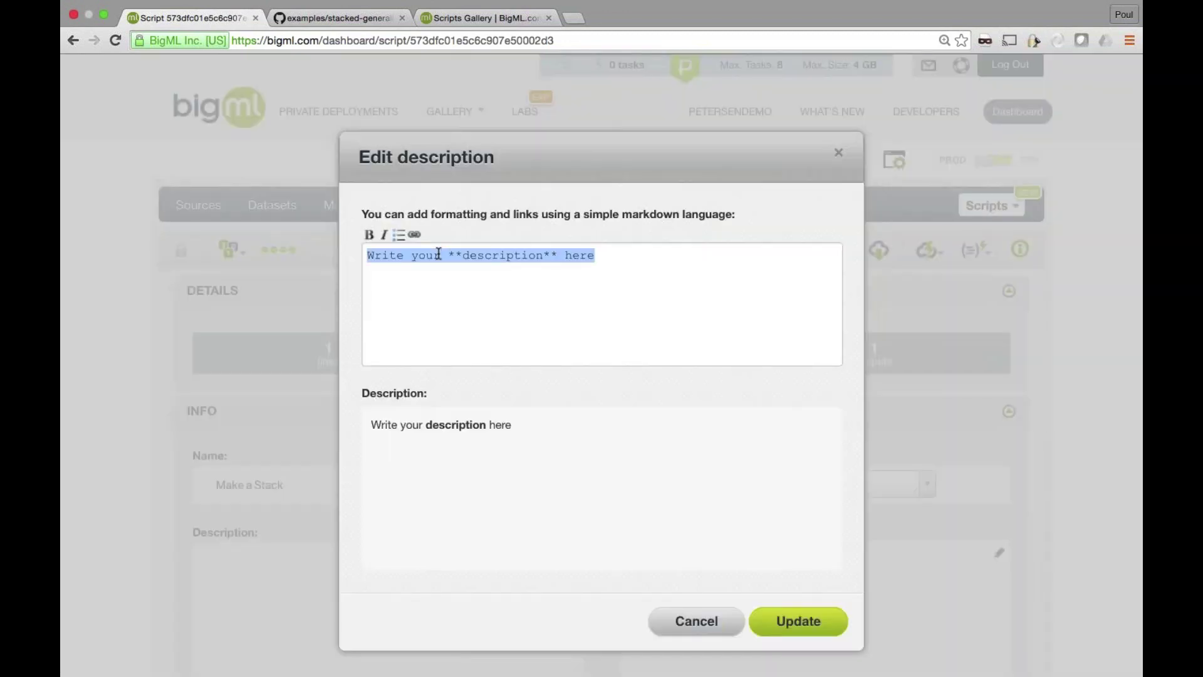
type("Stac")
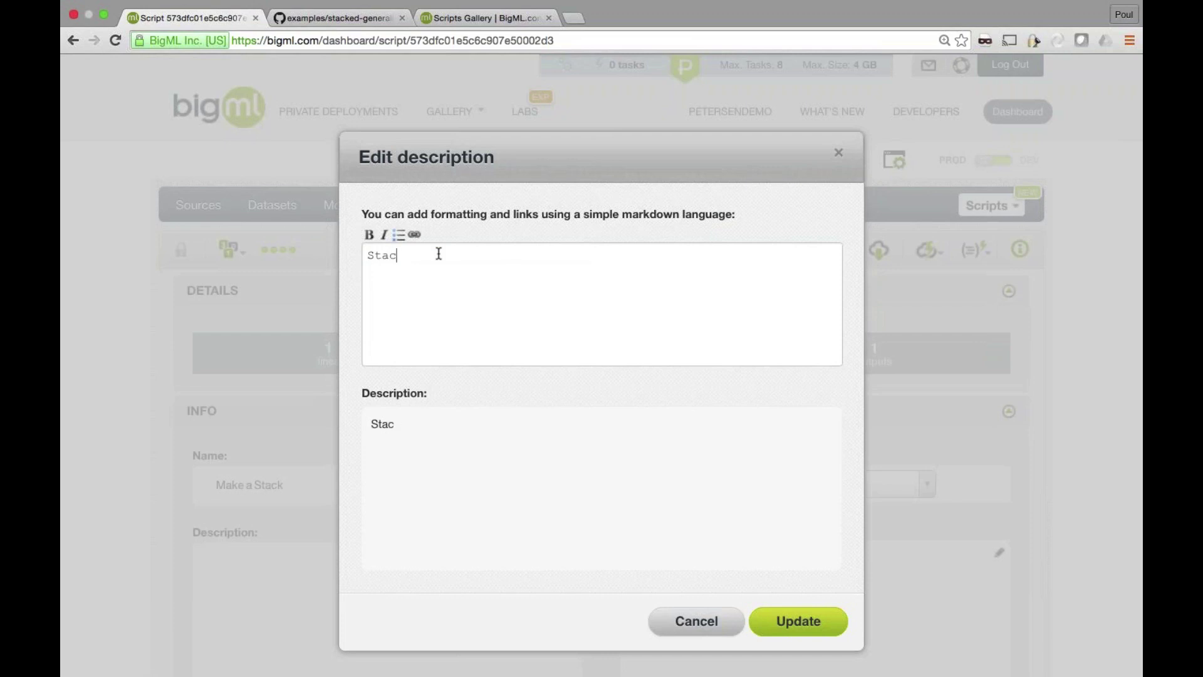
type("king is c00l")
left_click(788, 629)
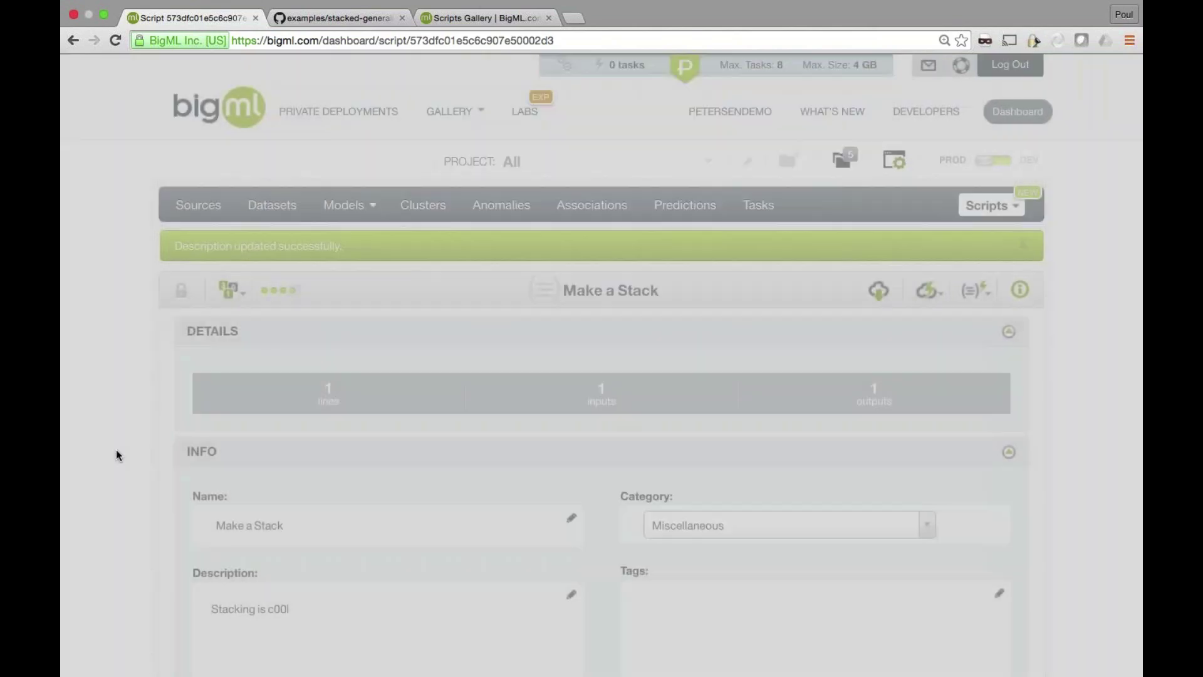
scroll(115, 449, "down", 6)
Step: Enable sharing of the Make a Stack script by secret link
left_click(226, 457)
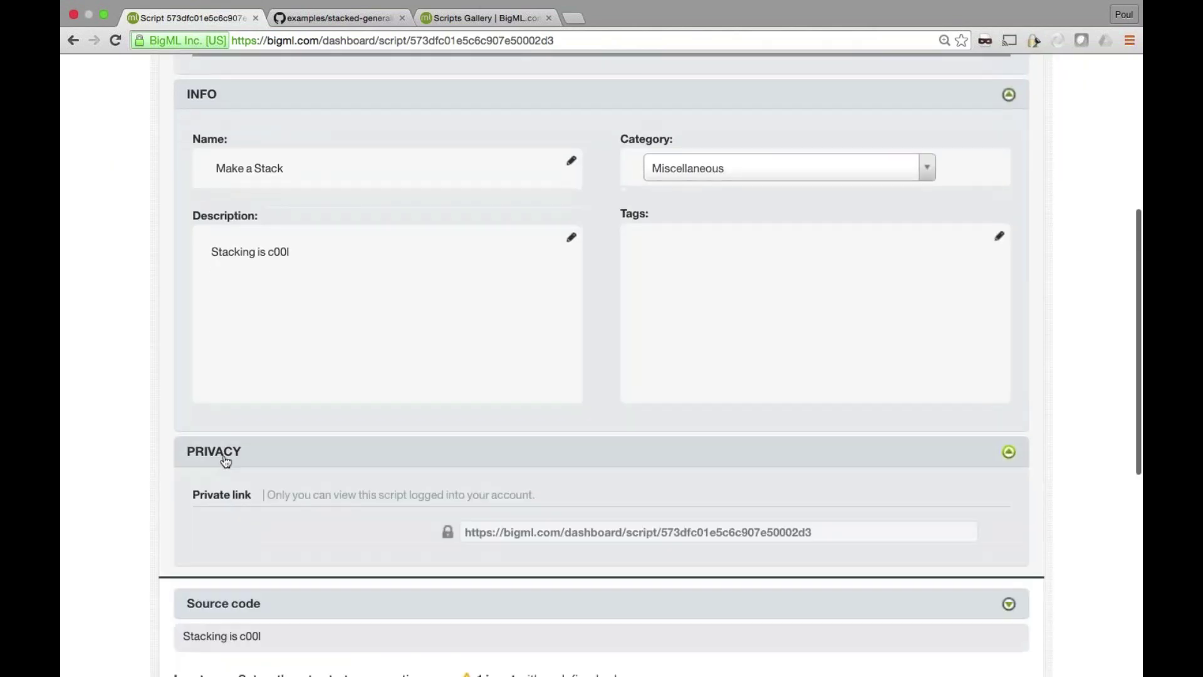
scroll(226, 457, "down", 5)
left_click(294, 382)
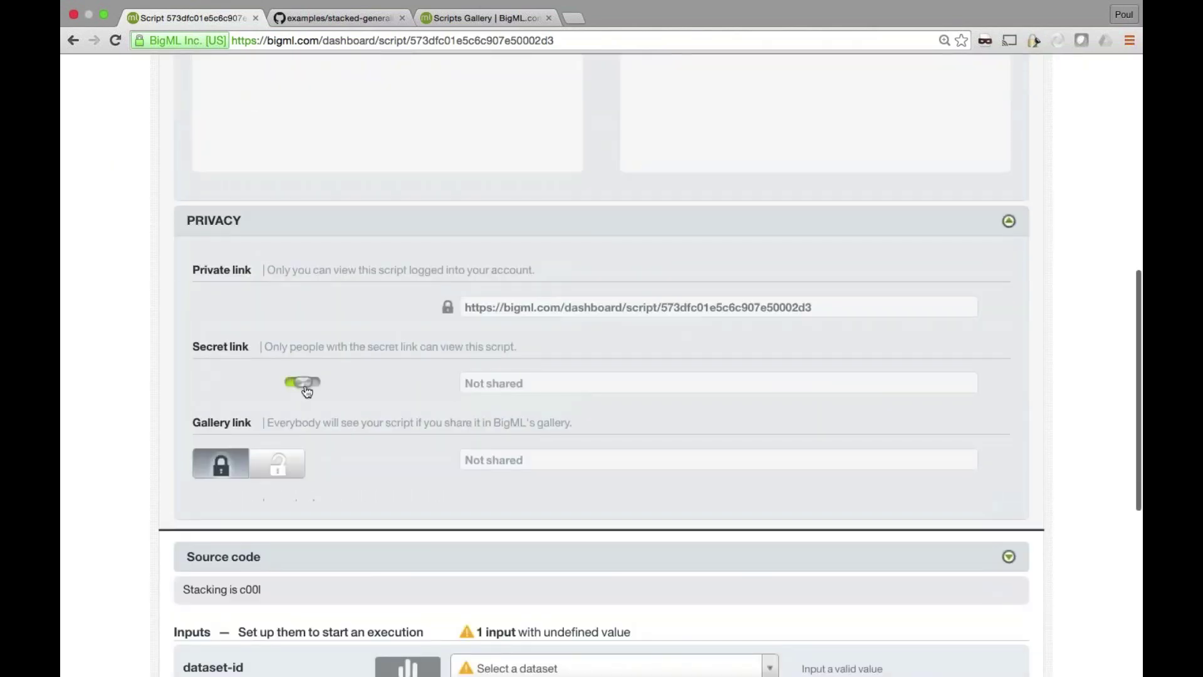
left_click(532, 423)
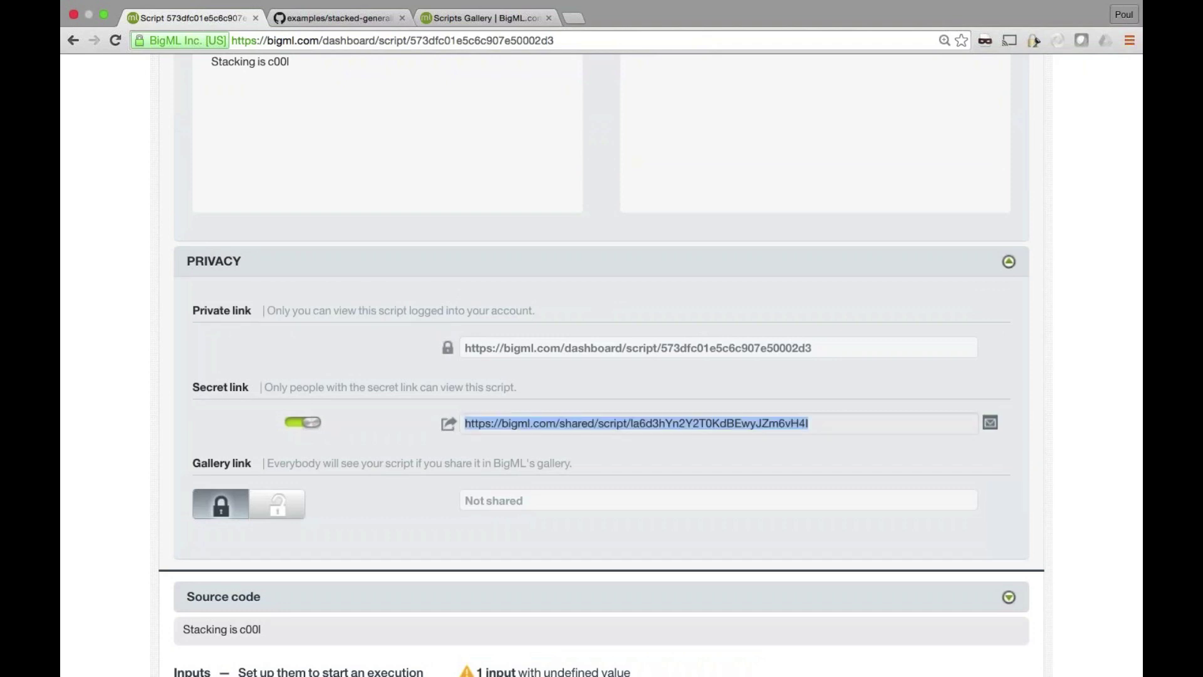
scroll(602, 363, "down", 1)
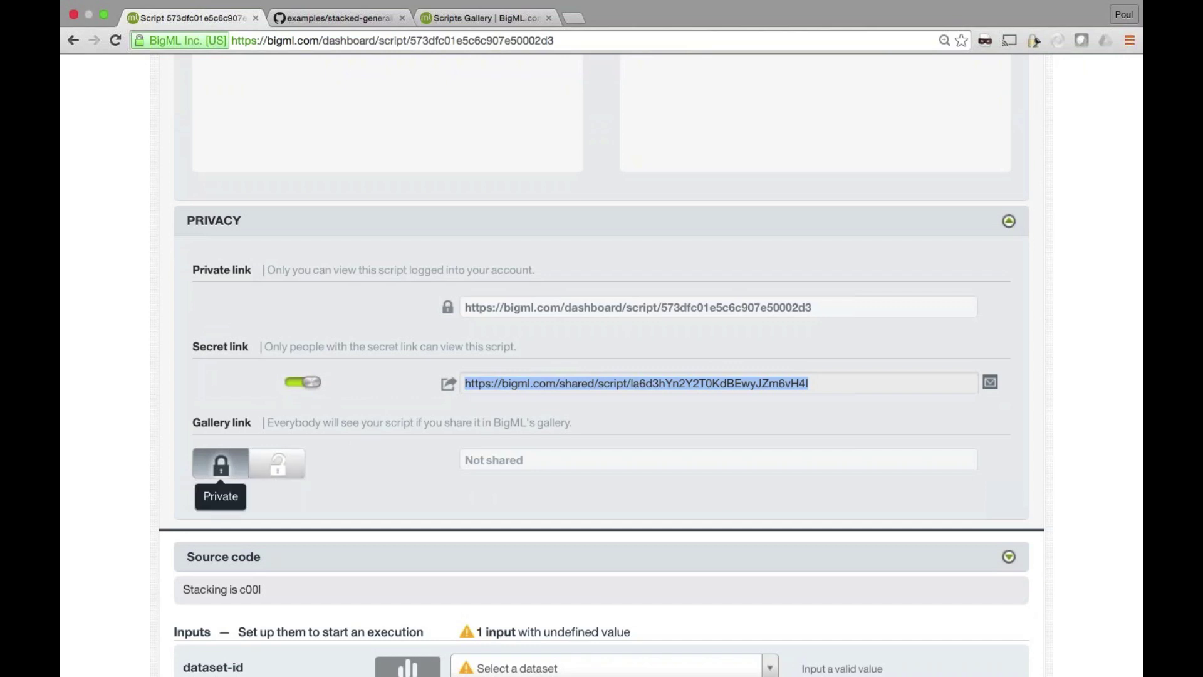
Step: Publish the script to the gallery as a free CC0 White Box and acknowledge pending approval
left_click(277, 465)
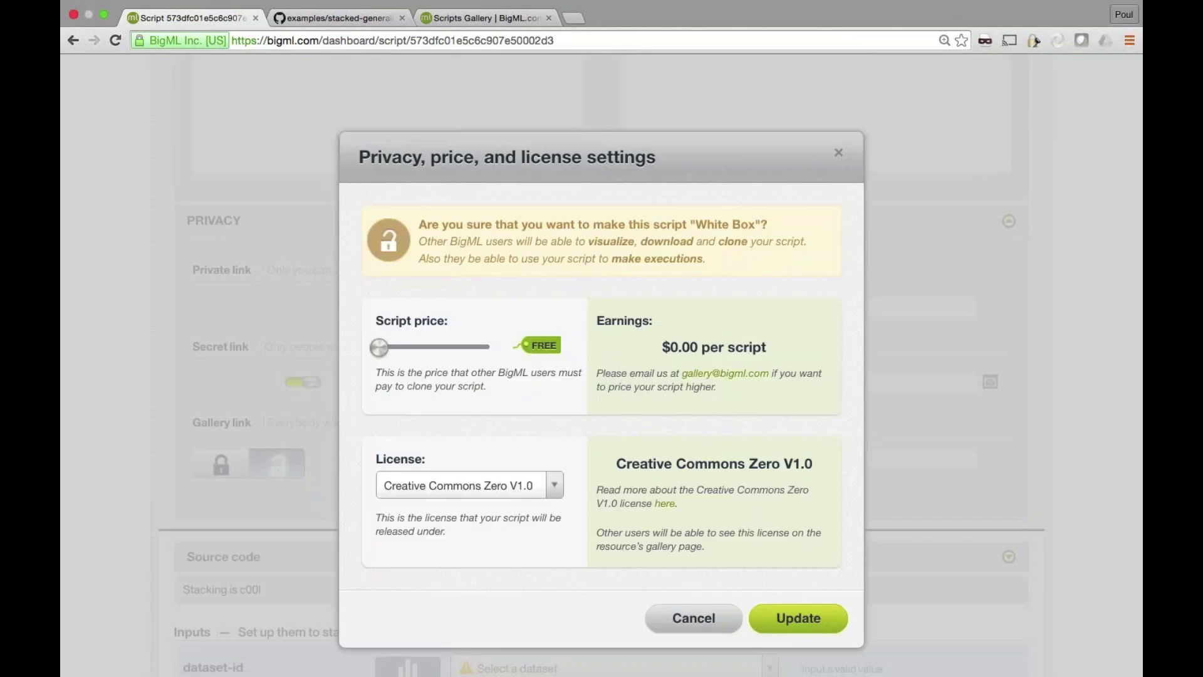
mouse_move(380, 346)
left_mouse_down()
mouse_move(501, 346)
mouse_move(359, 351)
left_mouse_up()
left_click(800, 618)
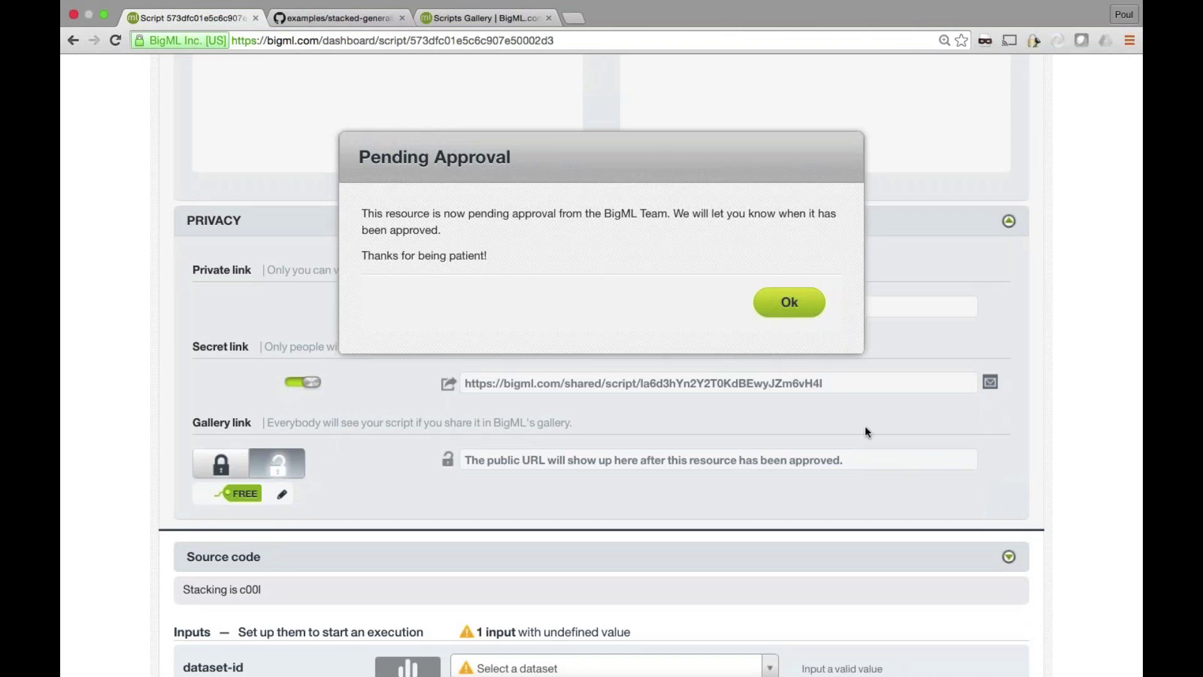
left_click(789, 302)
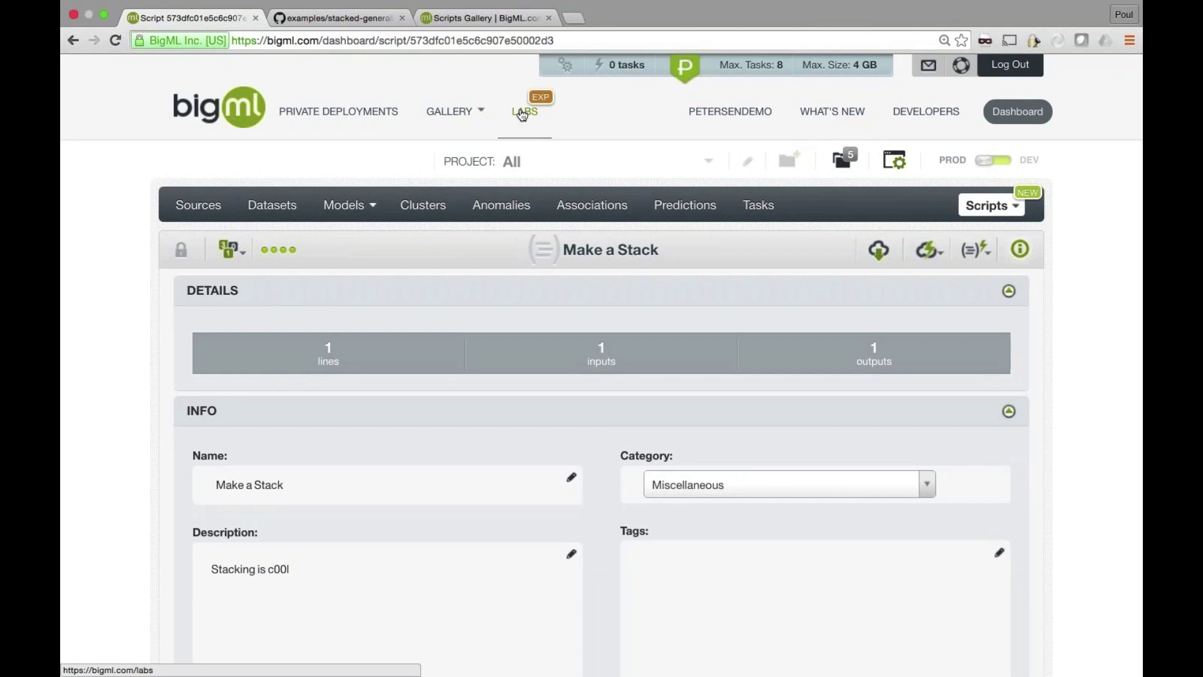
Step: Open the WhizzML REPL from Labs and evaluate (+ 1 2), getting 3
left_click(526, 113)
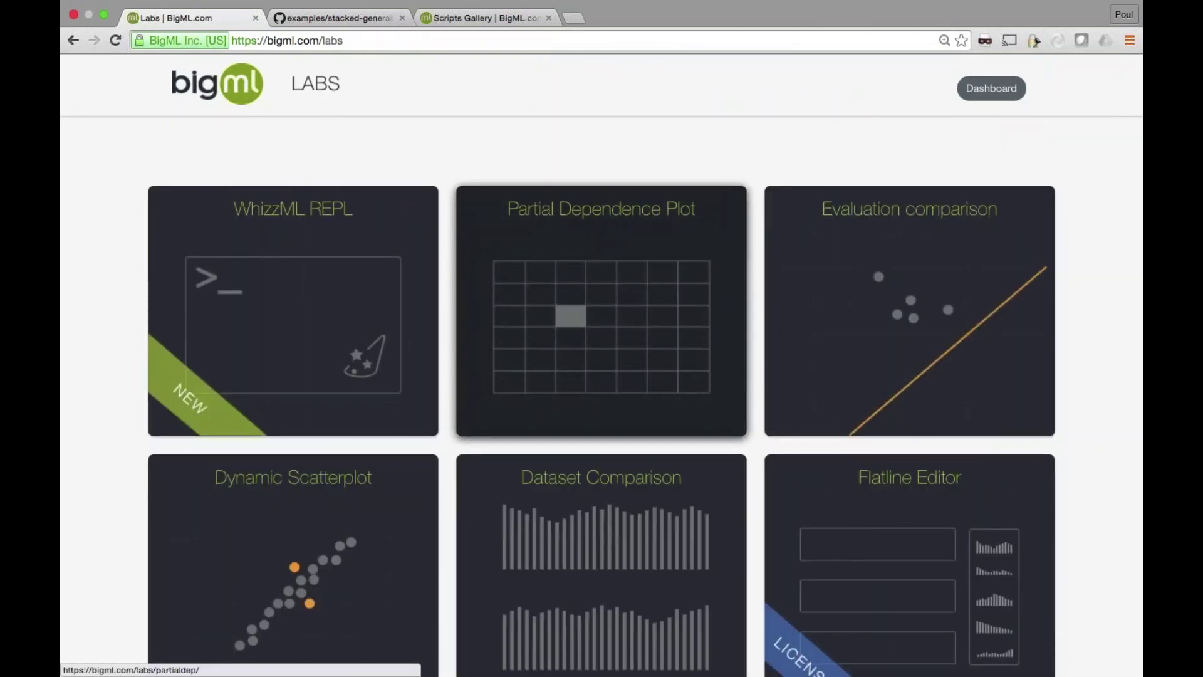
scroll(602, 364, "down", 2)
left_click(294, 264)
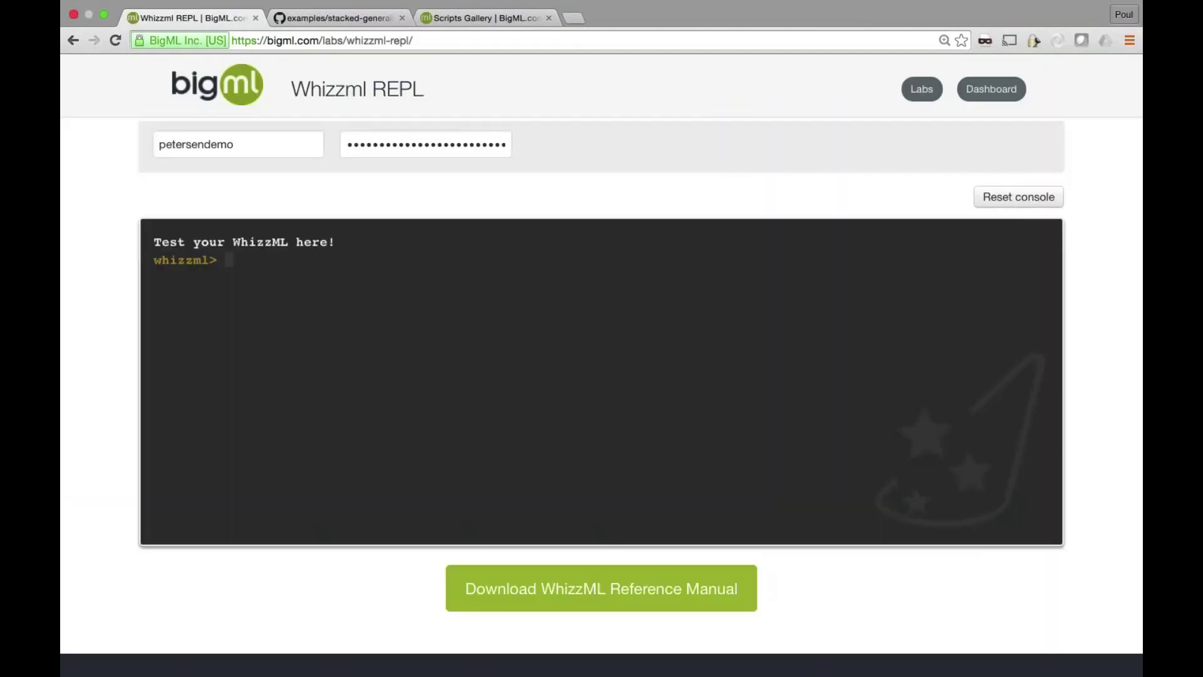
type("(+ 1 2)")
key("Return")
Step: Define (addition a b) as (+ a b) and run (addition 5 2), returning 7
type("(define (addition")
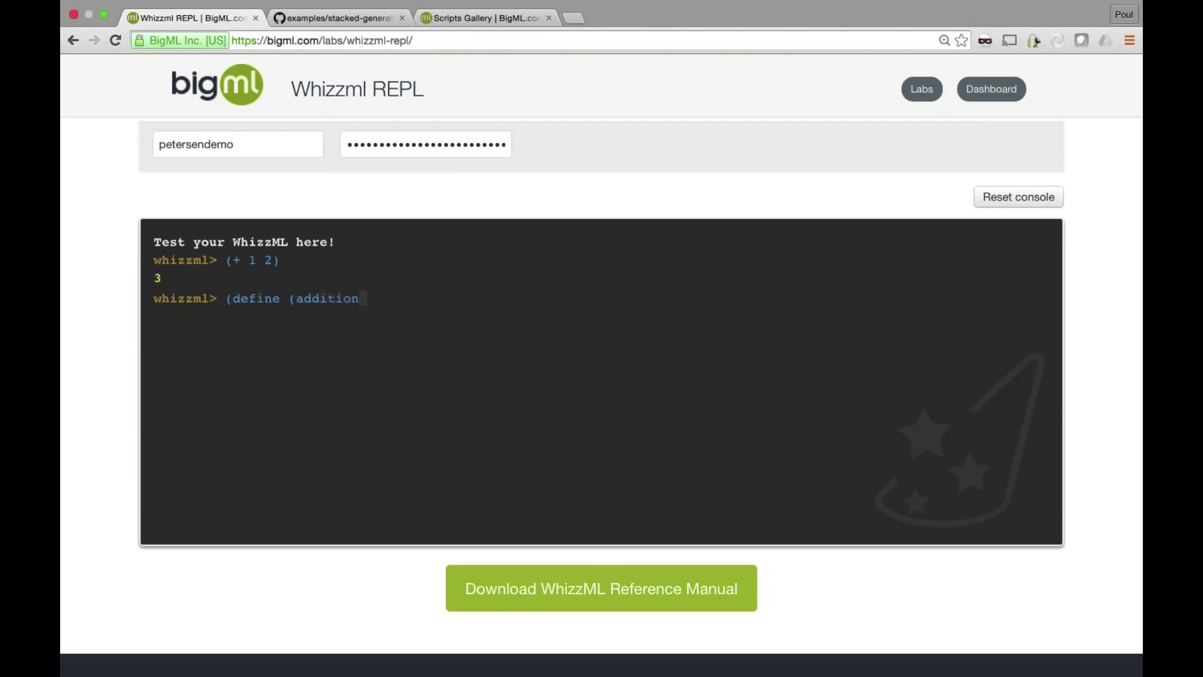
type(" a b) (+ a b))")
key("Return")
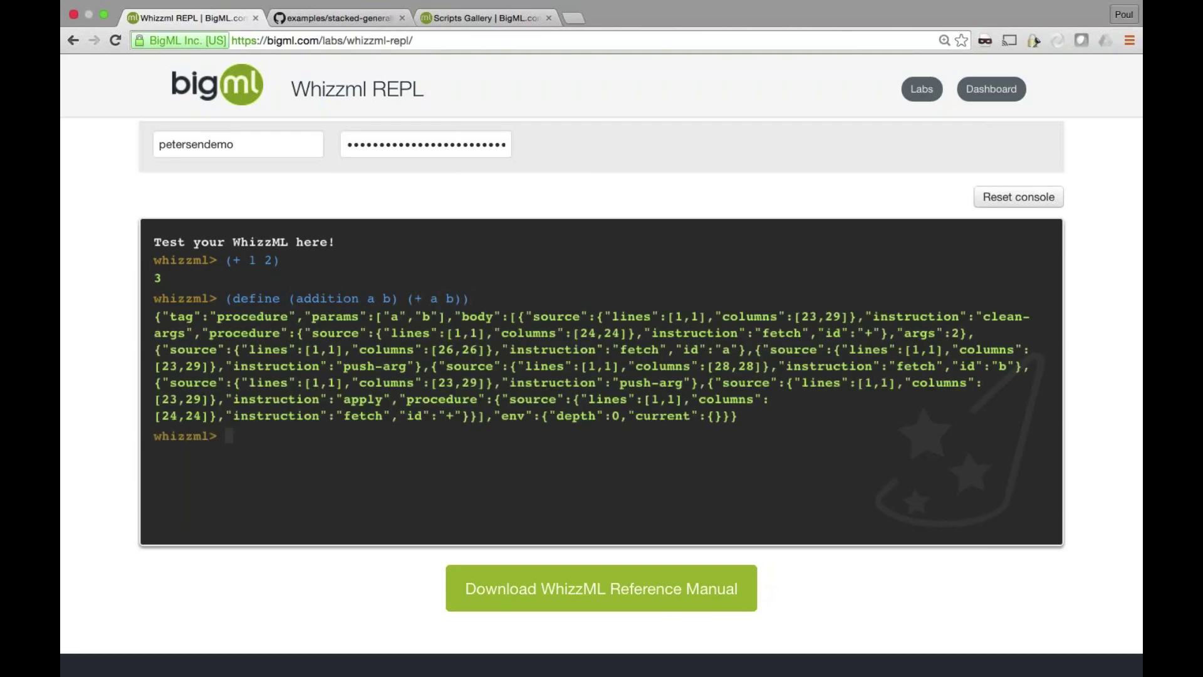
type("(addition 5 2)")
key("Return")
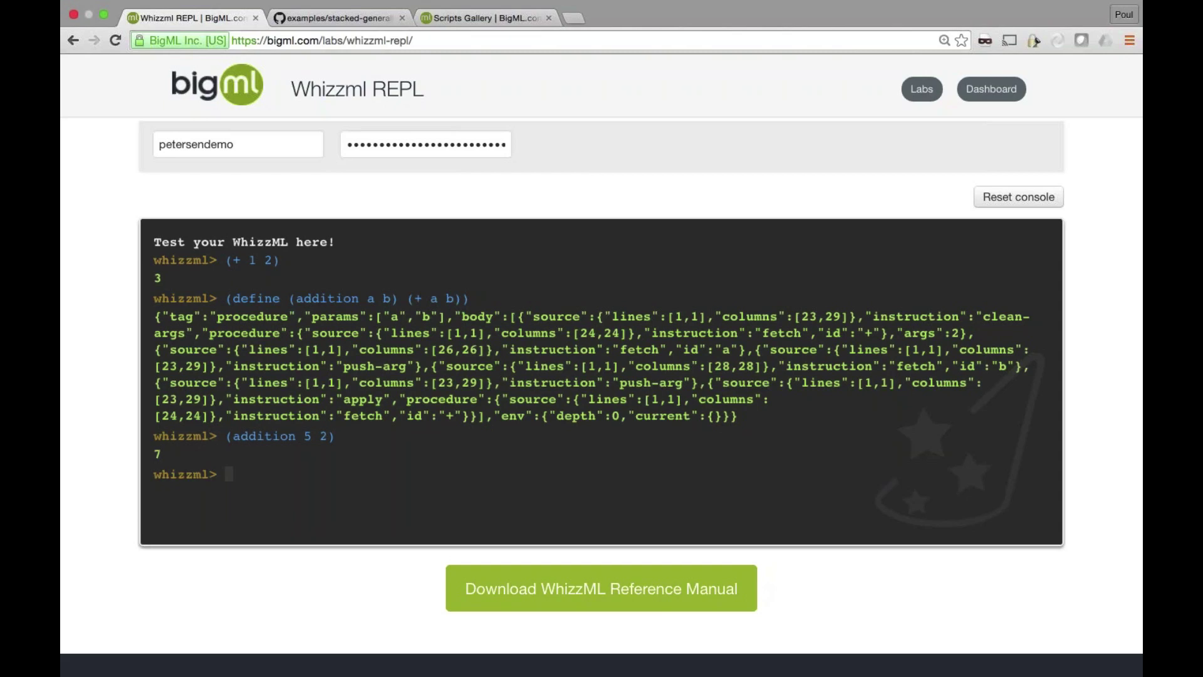
Step: Run (list-sources) in the REPL to list the available sources
type("(list-sources)")
key("Return")
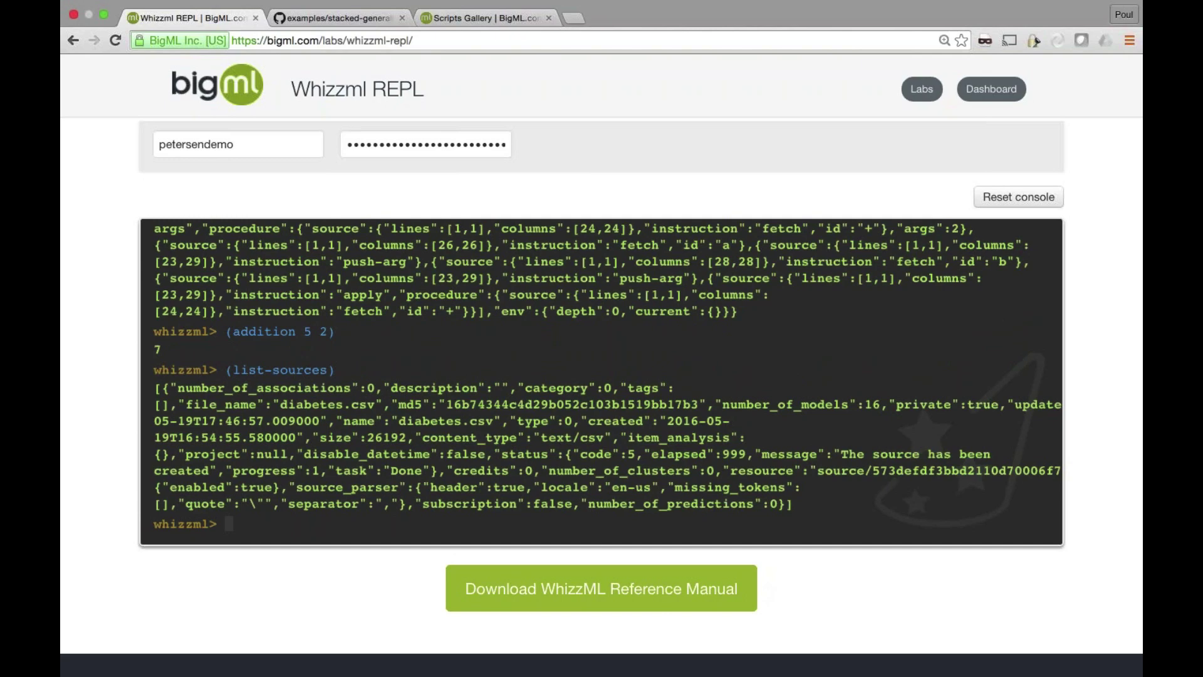
Step: Wrap the previous command as (resource-ids (list-sources)) to get all source IDs
key("Up")
key("Left")
key("Left")
key("ctrl+Left")
key("ctrl+Right")
key("Left")
key("Left")
key("Left")
key("Left")
key("Left")
key("Left")
key("Left")
key("Left")
key("Left")
key("Left")
key("Left")
key("Left")
type("(resource-ids")
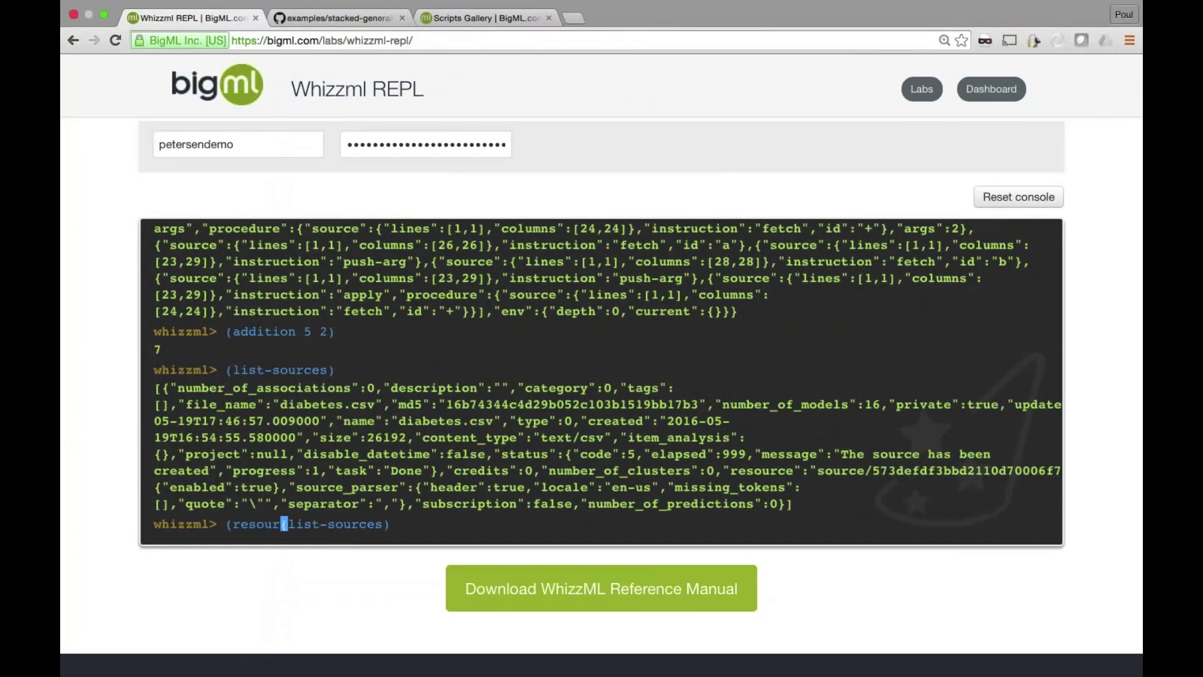
key("Right")
key("Right")
key("Right")
key("Right")
key("Right")
key("Right")
key("Right")
key("Right")
key("Right")
key("Right")
key("Right")
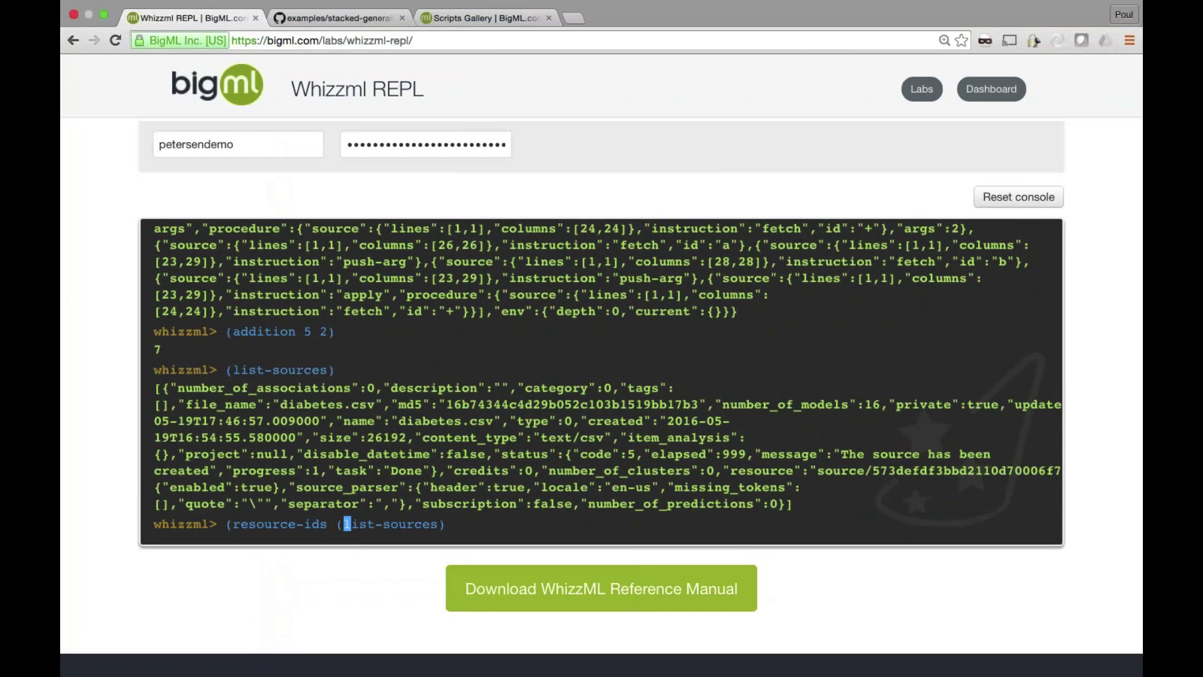
key("Right")
key("Right")
key("Right")
type(")")
key("Return")
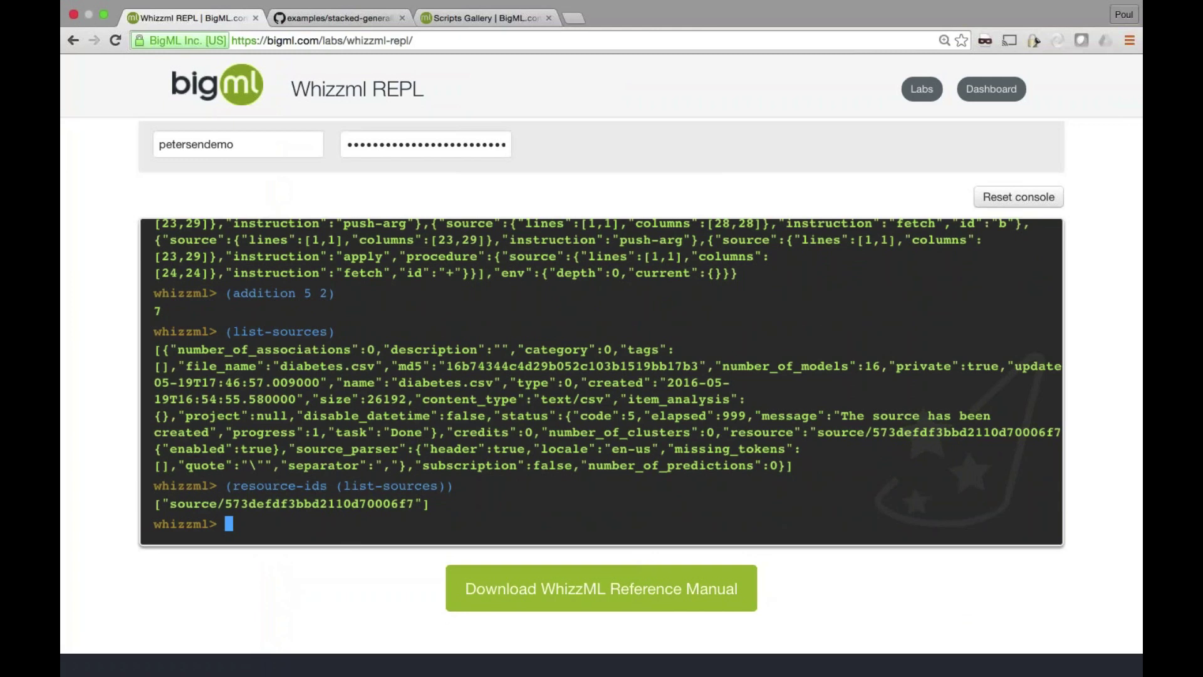
Step: Begin a (create-dataset { "source" call and copy the diabetes source ID from the output
type("(create-datas")
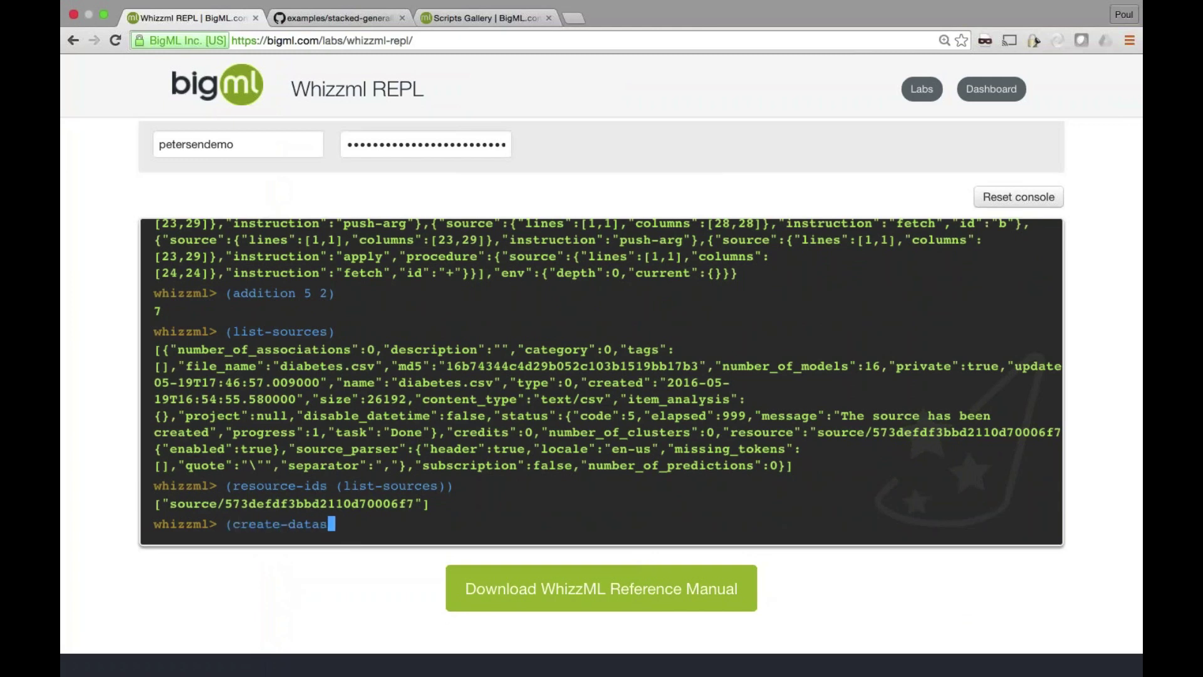
type("et { \"source\"")
left_click_drag(165, 502, 420, 500)
key("super+c")
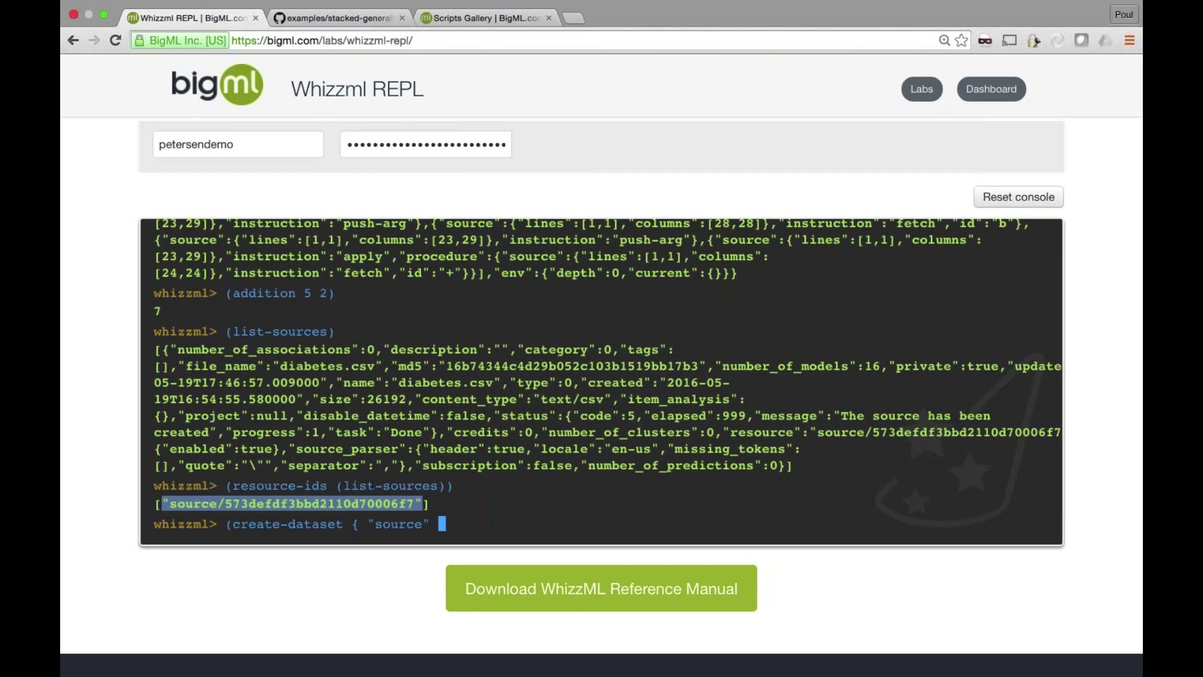
key("BackSpace")
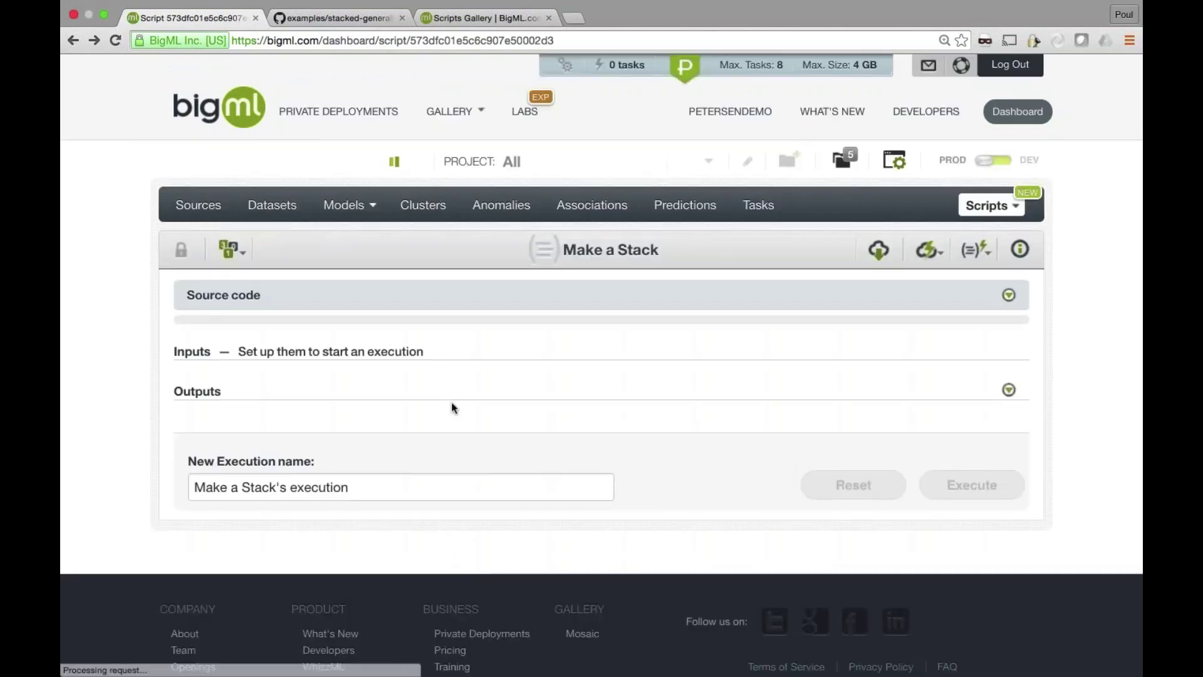
Step: In a fresh WhizzML REPL, paste the diabetes source ID and prefix it with (create-dataset { "source"
left_click(516, 119)
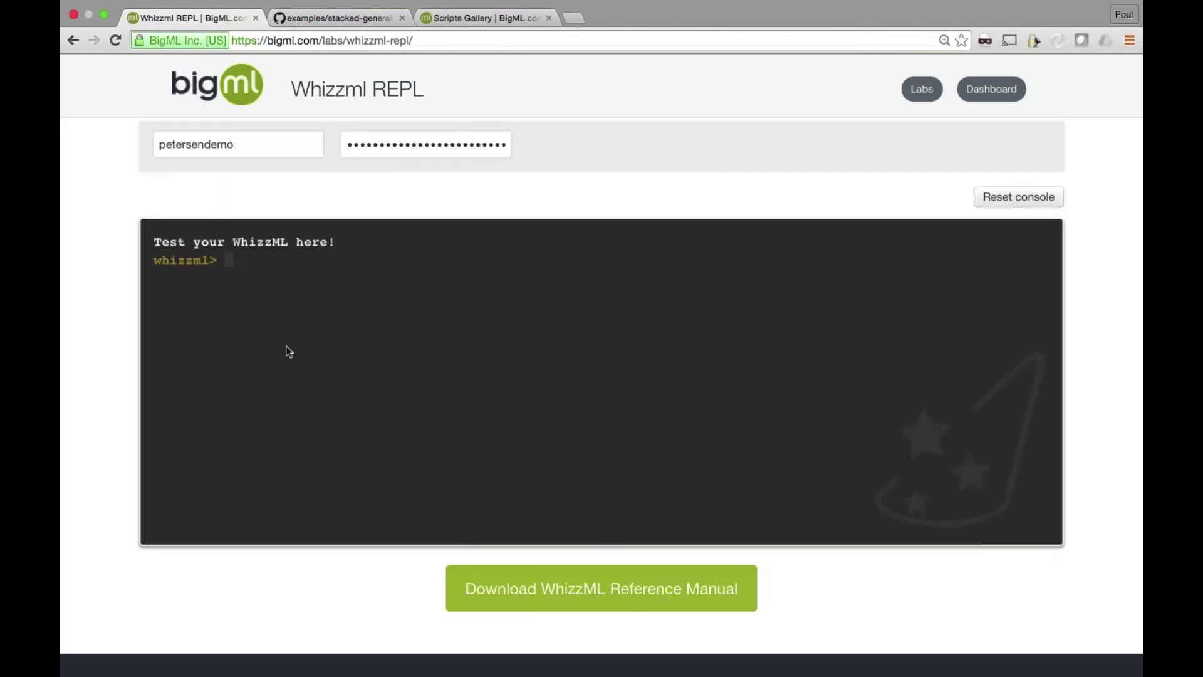
key("super+v")
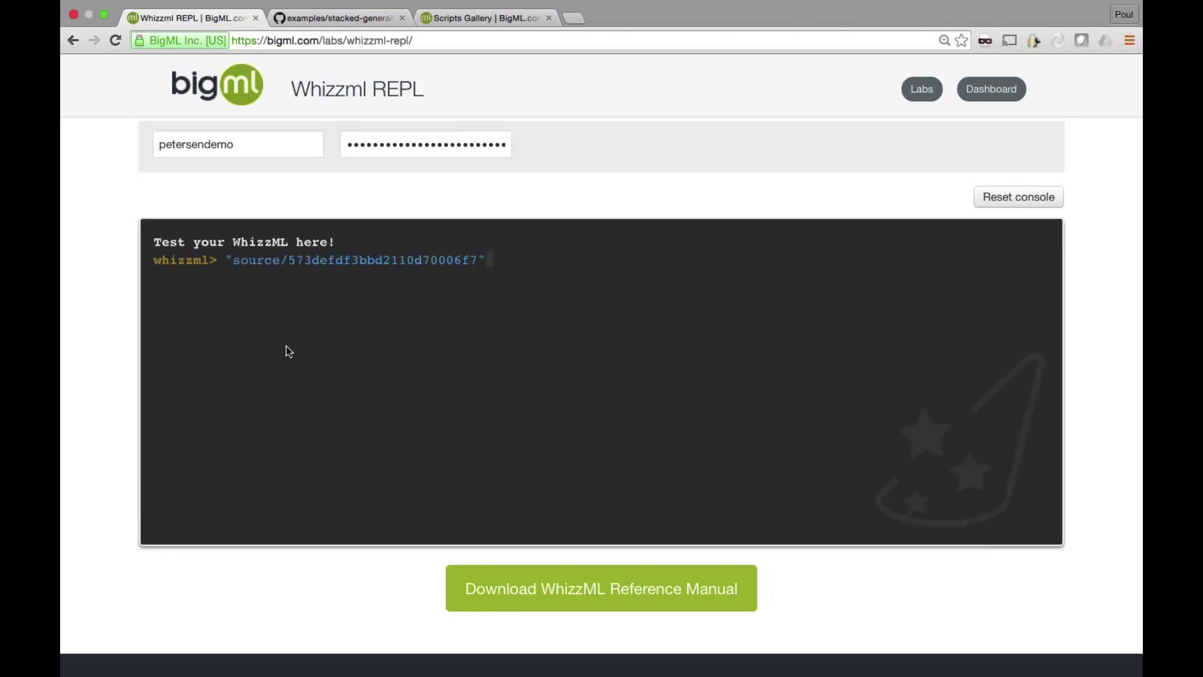
key("Left")
key("Left")
key("Left")
key("Left")
key("Left")
key("Left")
key("Left")
key("Left")
key("Left")
key("Left")
key("Left")
key("Left")
key("Left")
key("Left")
key("Left")
key("Left")
key("Left")
key("Left")
key("Left")
key("Left")
key("Left")
key("Left")
key("Left")
key("Left")
key("Left")
key("Left")
key("Left")
key("Left")
key("Left")
type("(create-d")
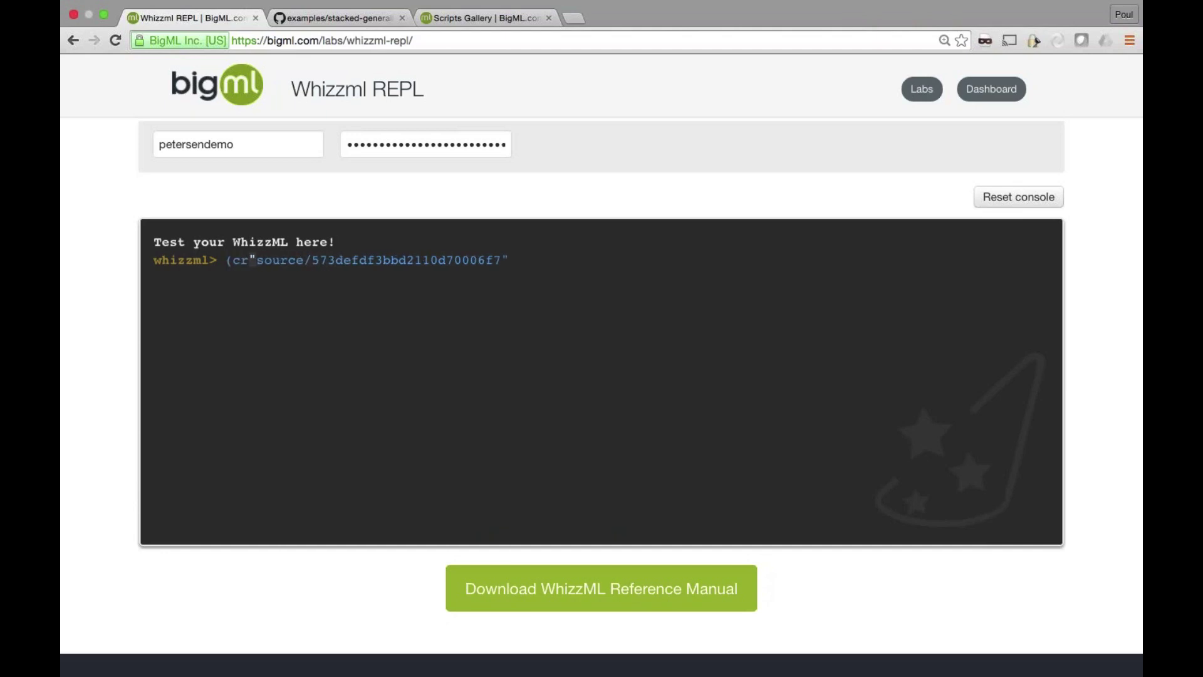
type("ataset { \"s")
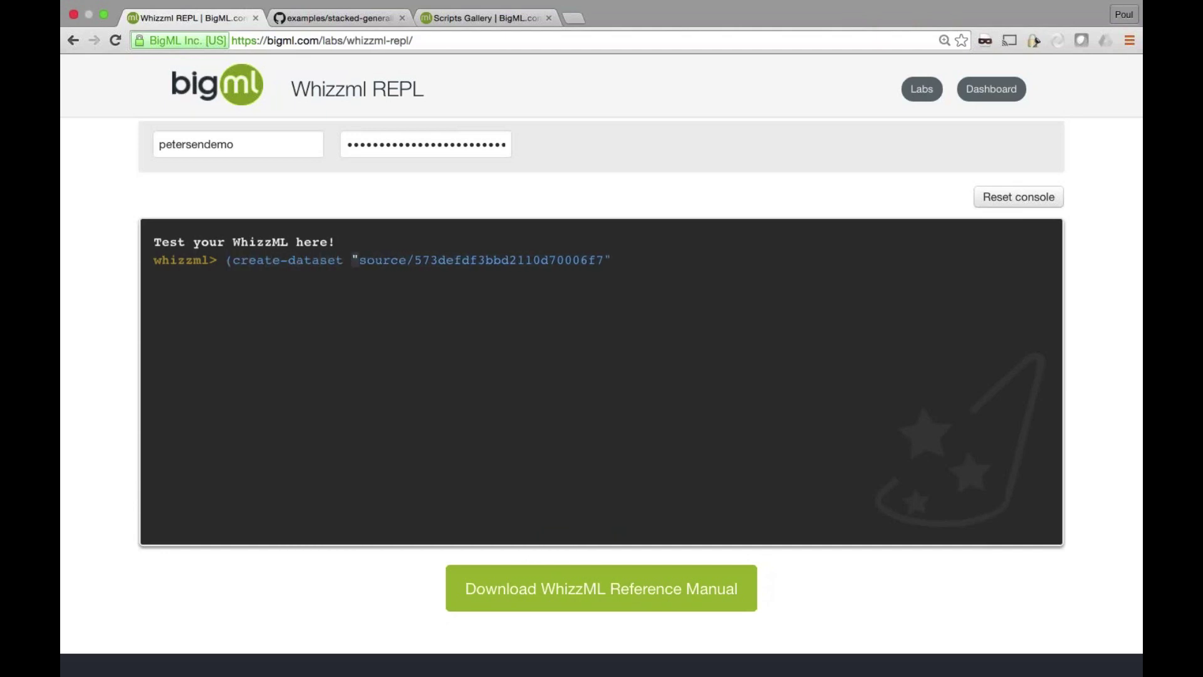
type("ource")
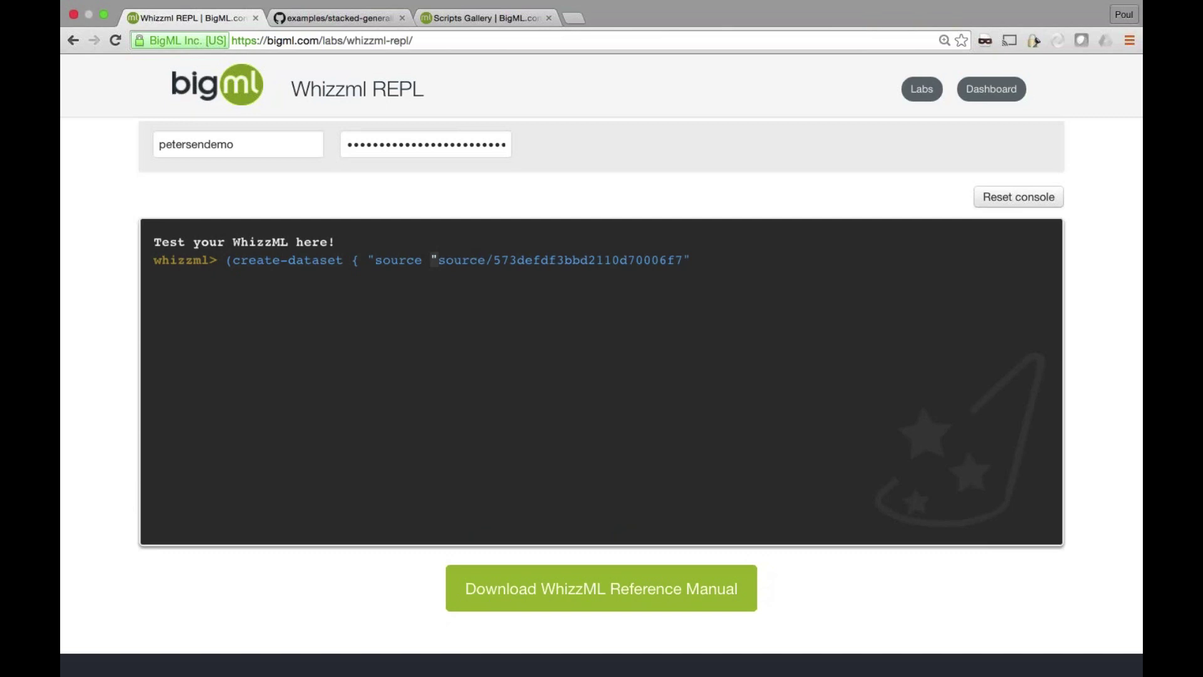
key("BackSpace")
type("\"")
Step: Close the expression with }), run it to get a new dataset ID, then show the Sources list
key("Right")
key("Right")
key("Right")
key("Right")
key("Right")
key("Right")
key("Right")
key("Right")
key("Right")
key("Right")
key("Right")
key("Right")
key("Right")
key("Right")
key("Right")
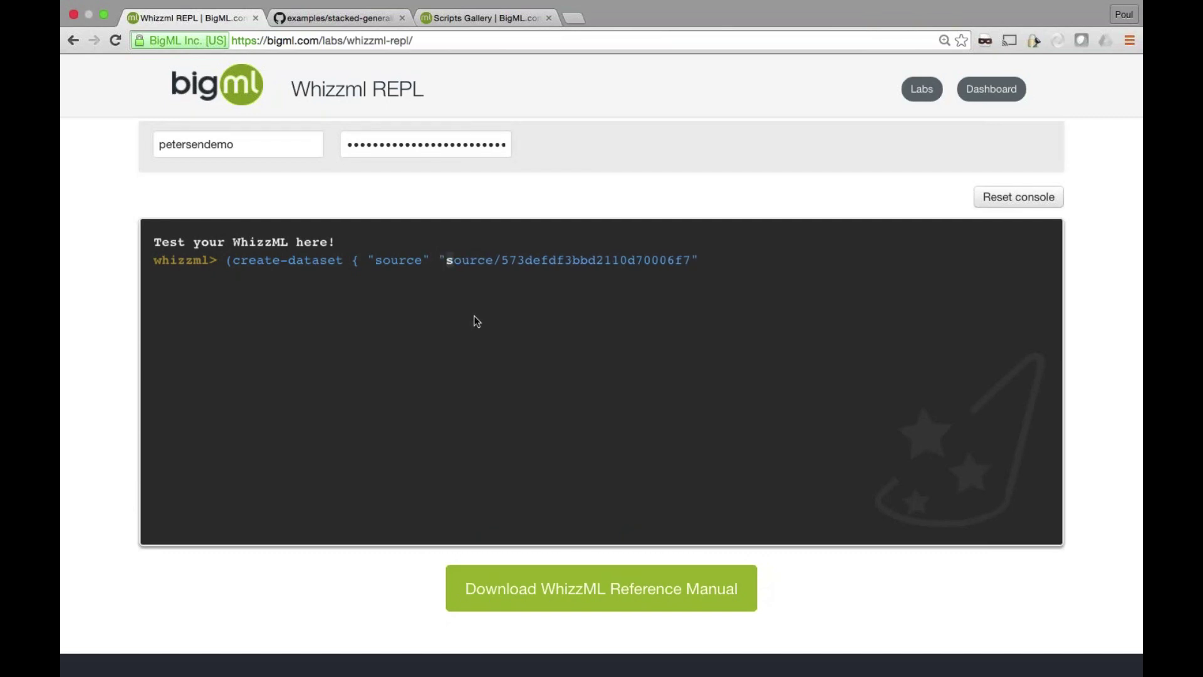
key("Right")
key("Right")
key("Right")
key("Right")
key("Right")
key("Right")
key("Right")
key("Right")
key("Right")
key("Right")
key("Right")
key("Right")
key("Right")
key("Right")
key("Right")
key("Right")
key("Right")
key("Right")
type("{")
key("BackSpace")
type("})")
key("Return")
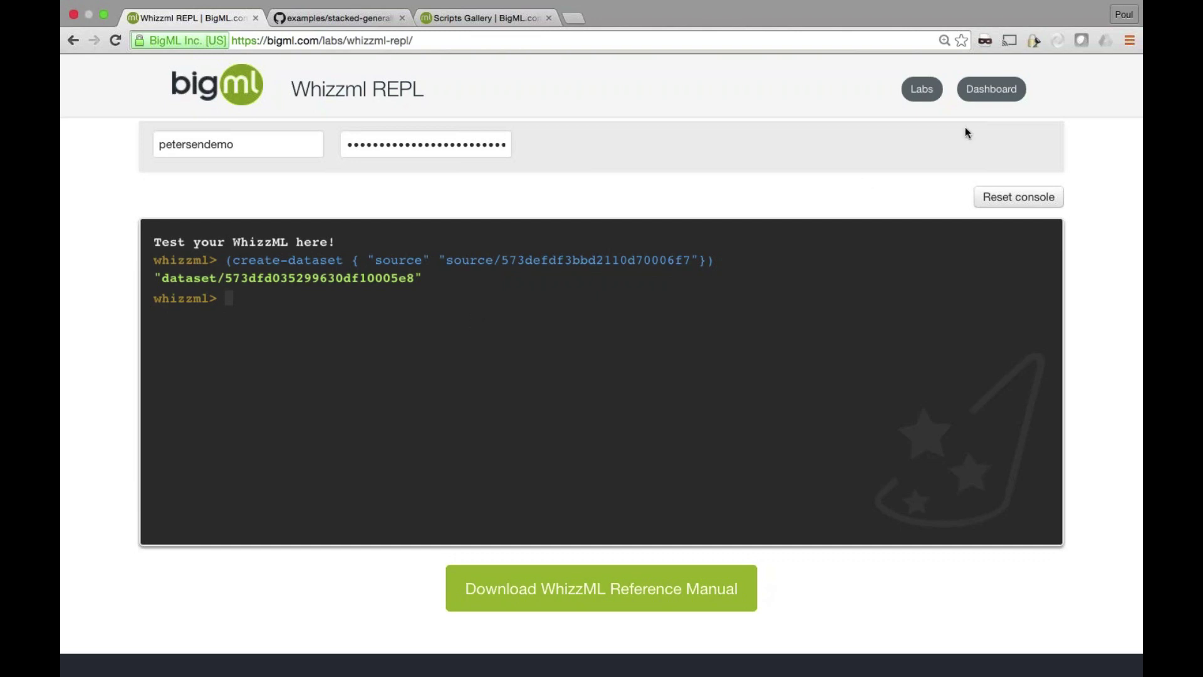
left_click(987, 96)
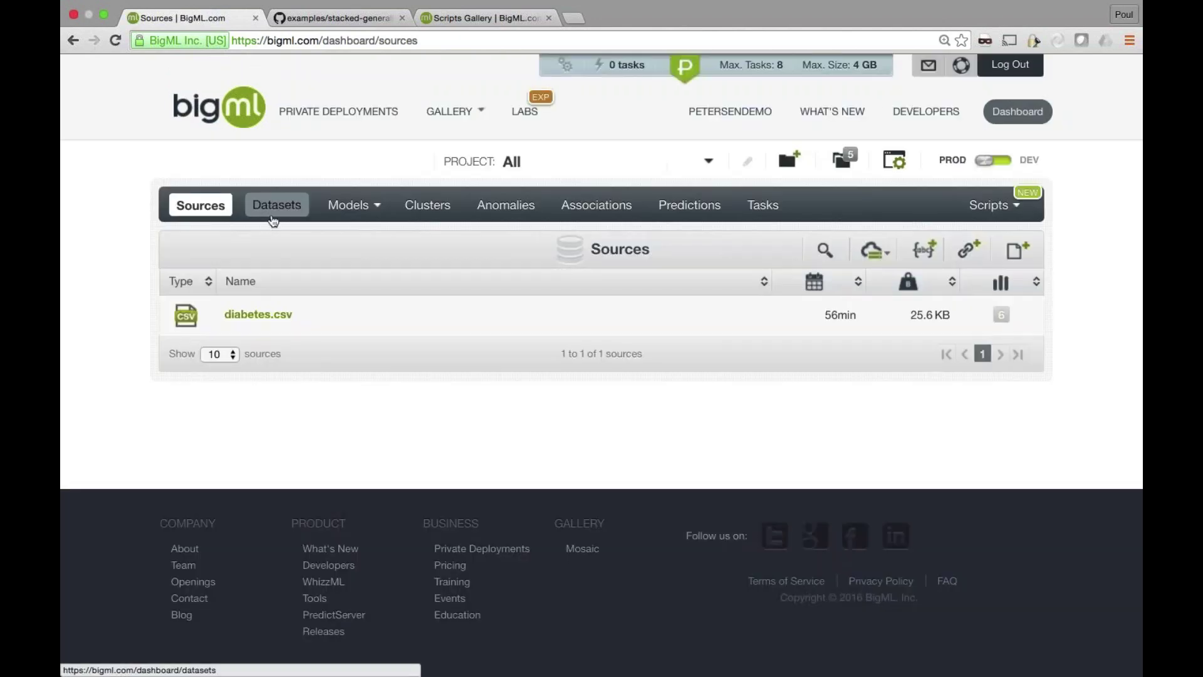
Step: Confirm the new 25.6 KB diabetes dataset tops the Datasets list, then switch to Keynote
left_click(273, 216)
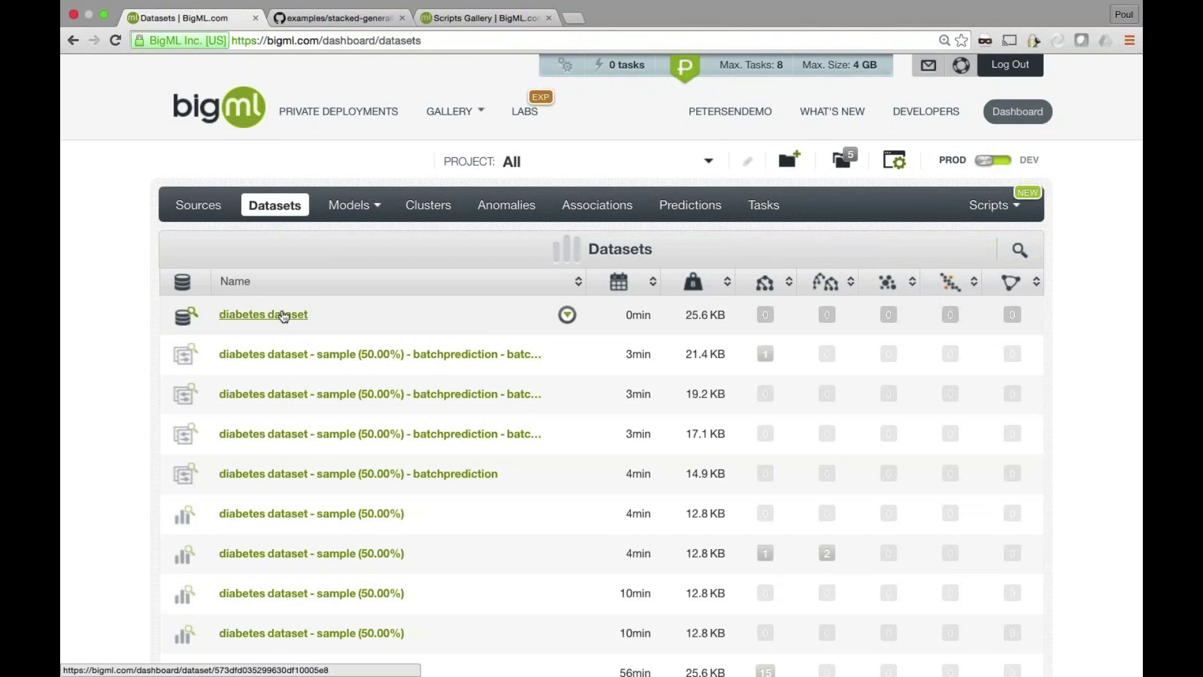
key("super+Tab")
key("super+Tab")
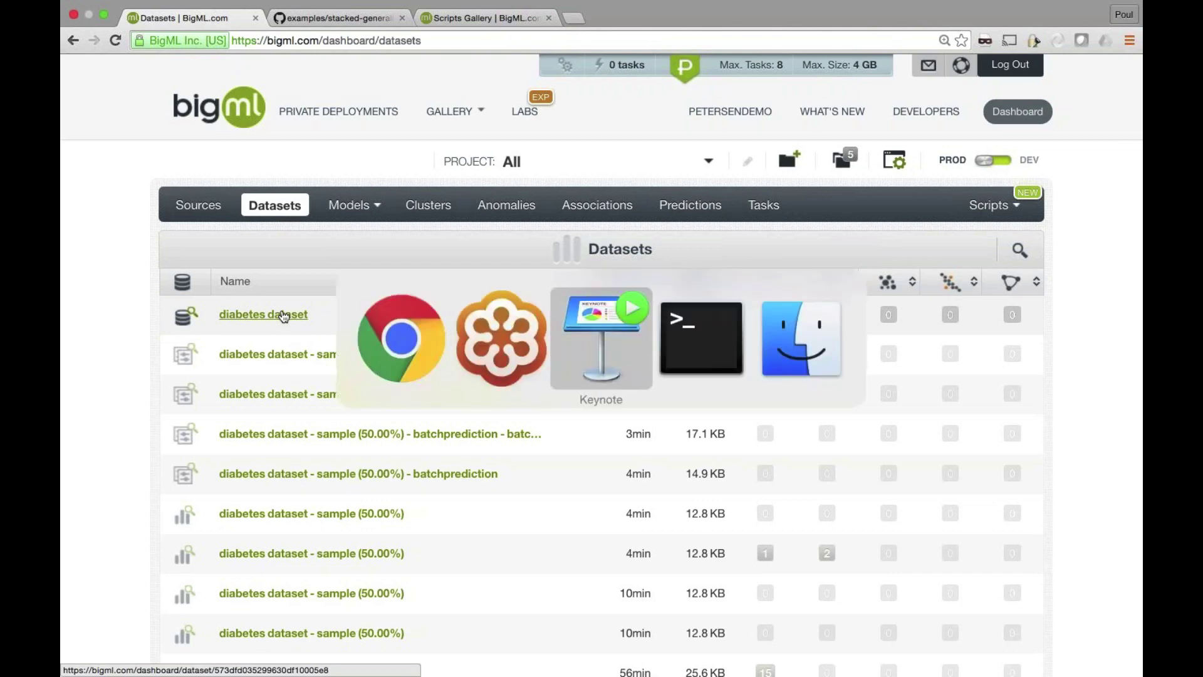